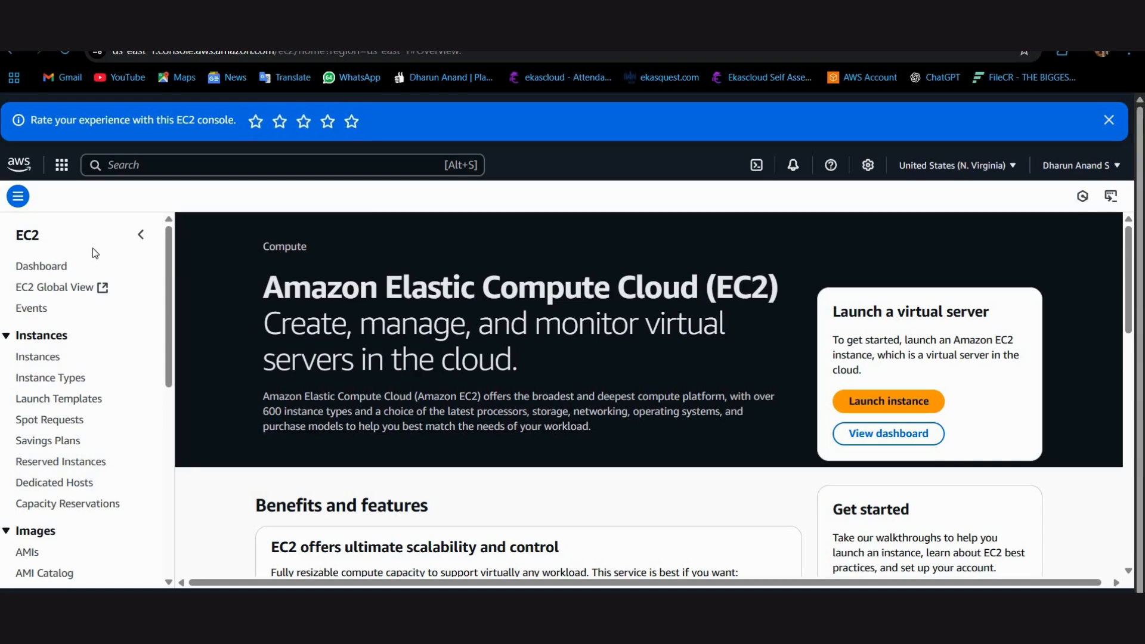
Step: Start launching a new EC2 instance from the Instances page and permanently dismiss the walkthrough message
{"action": "left_click", "coordinate": [32, 357]}
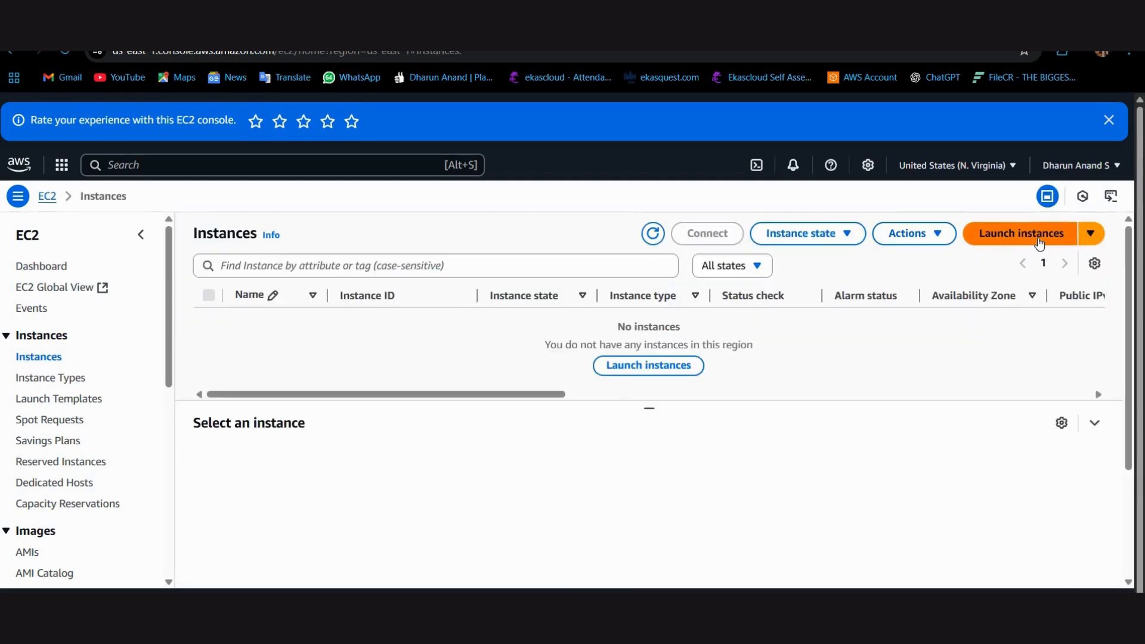
{"action": "left_click", "coordinate": [1037, 237]}
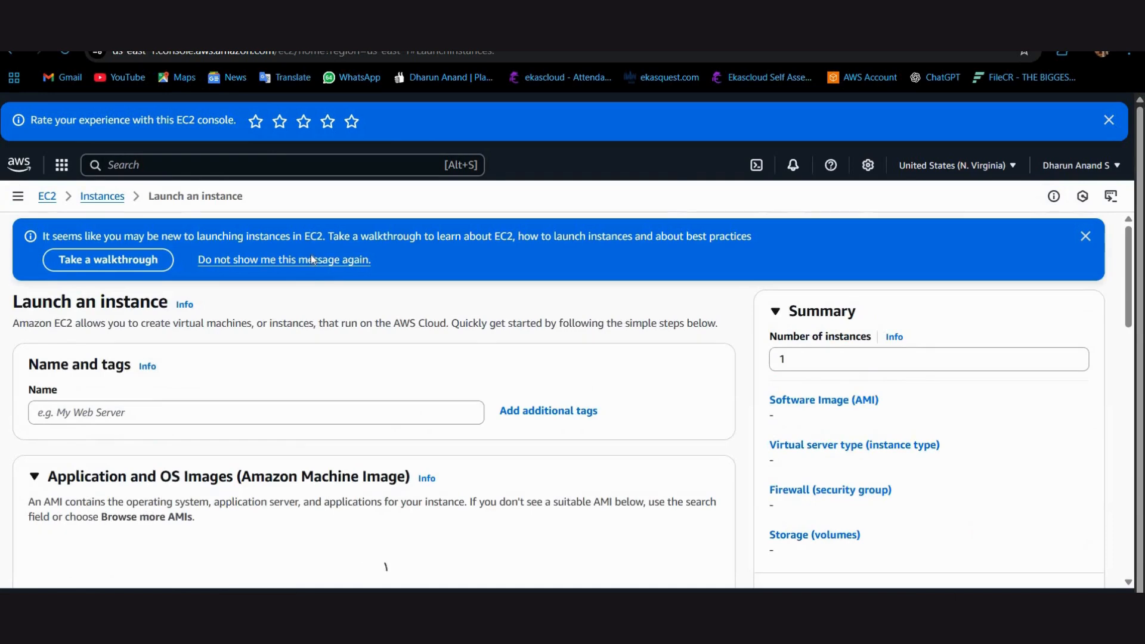
{"action": "left_click", "coordinate": [313, 260]}
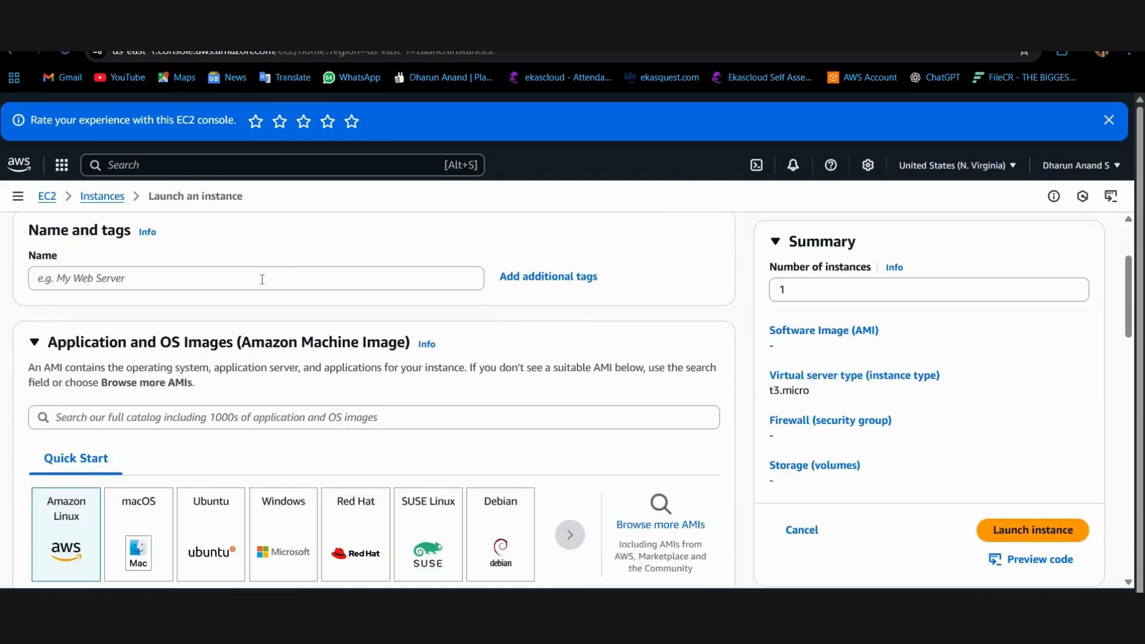
Step: Name the instance Windows and choose Windows as its quick-start operating system
{"action": "left_click", "coordinate": [262, 279]}
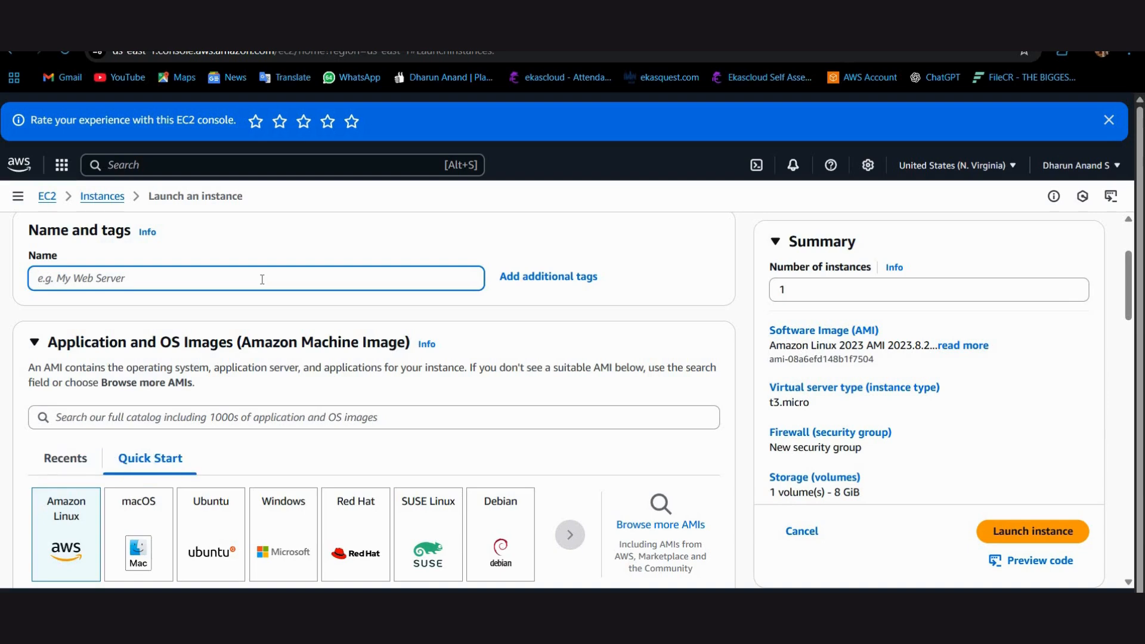
{"action": "type", "text": "Windows"}
{"action": "scroll", "coordinate": [403, 379], "scroll_direction": "down", "scroll_amount": 1}
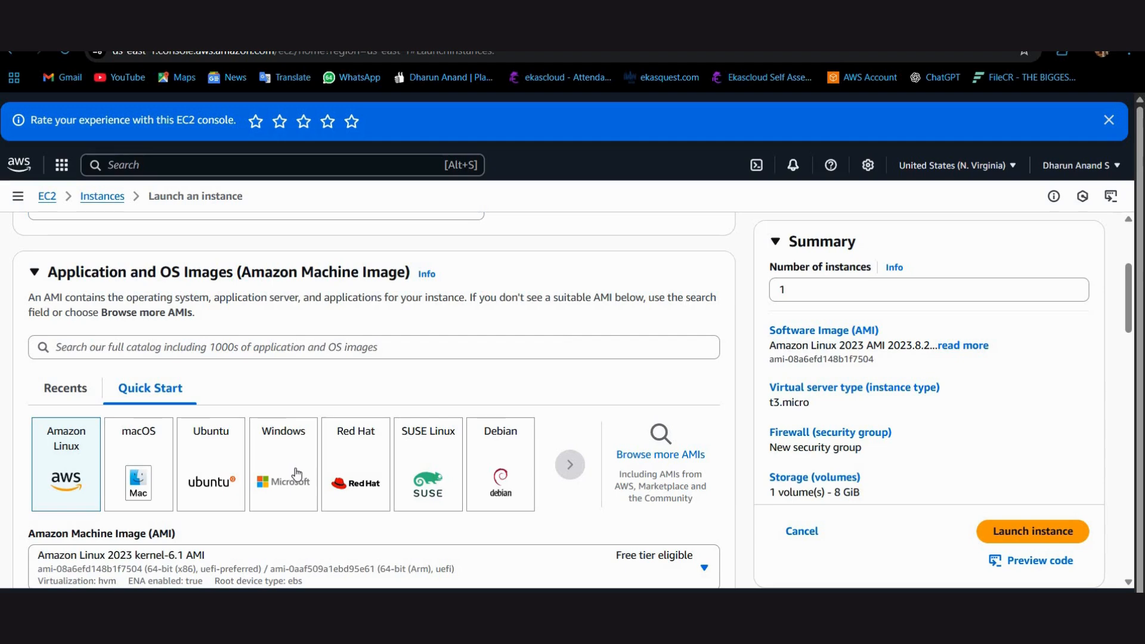
{"action": "left_click", "coordinate": [297, 474]}
Step: Set the Amazon Machine Image to Microsoft Windows Server 2022 Base
{"action": "scroll", "coordinate": [566, 341], "scroll_direction": "down", "scroll_amount": 3}
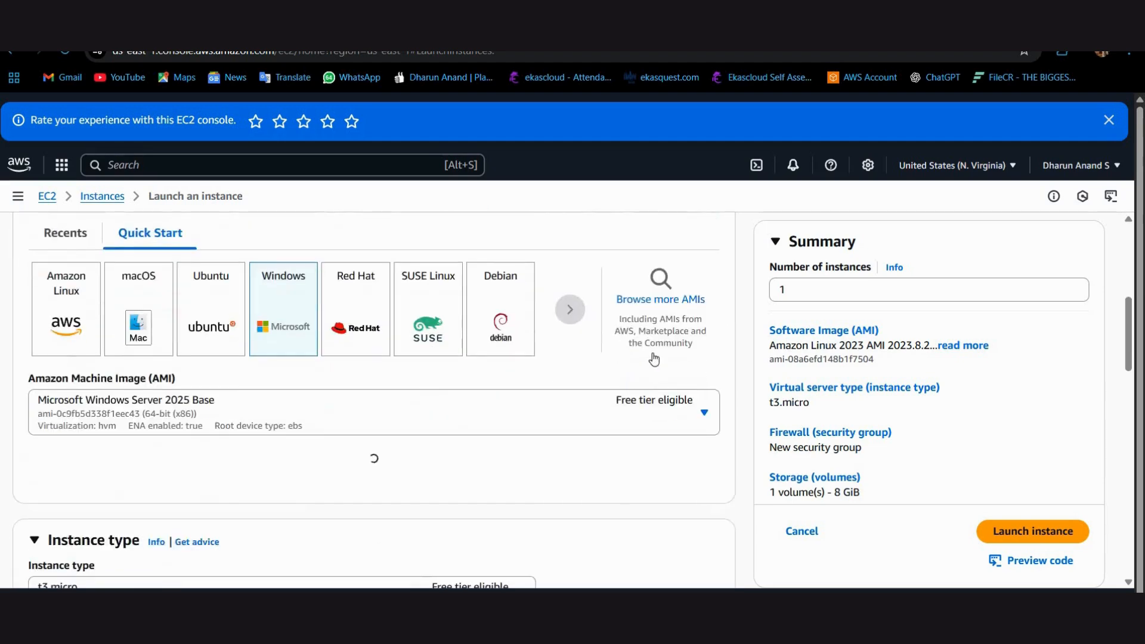
{"action": "left_click", "coordinate": [692, 360]}
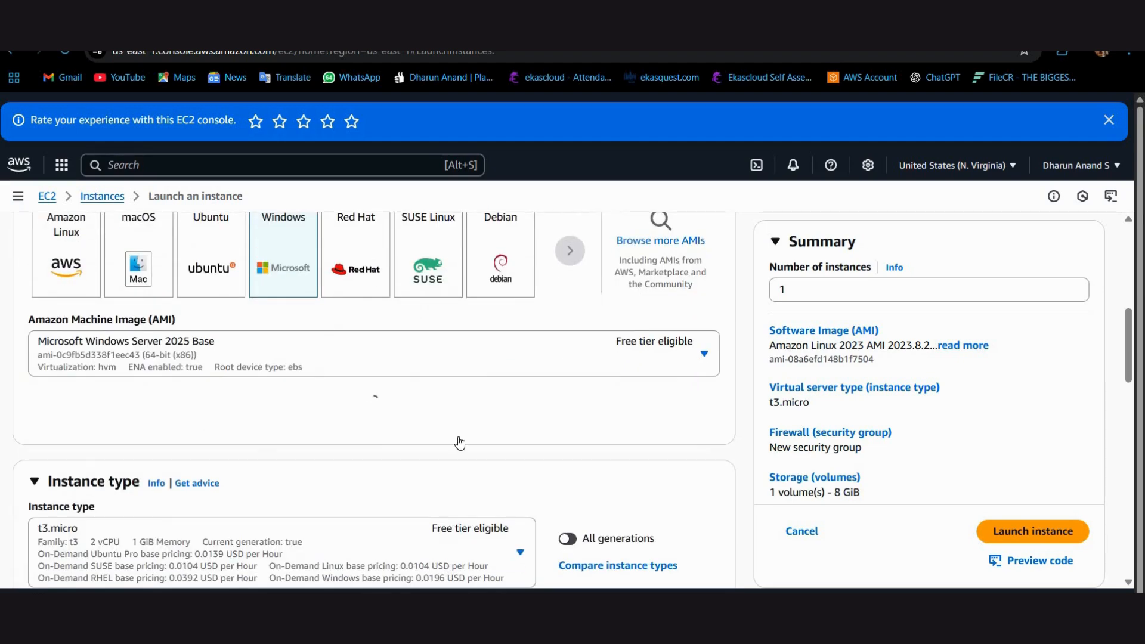
{"action": "scroll", "coordinate": [280, 477], "scroll_direction": "down", "scroll_amount": 1}
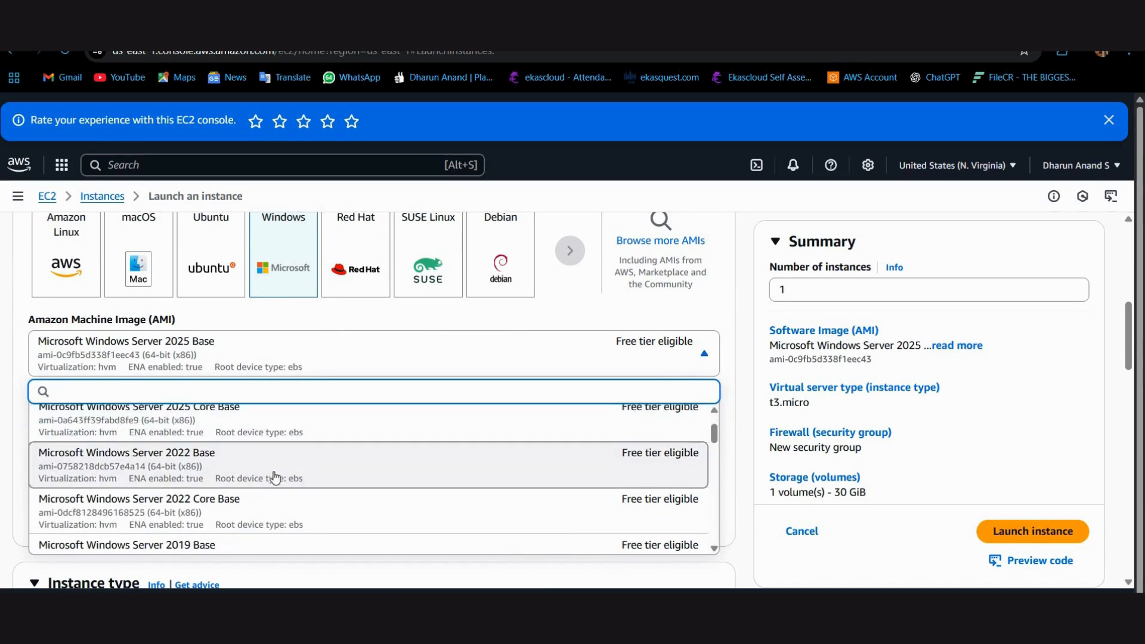
{"action": "left_click", "coordinate": [392, 447]}
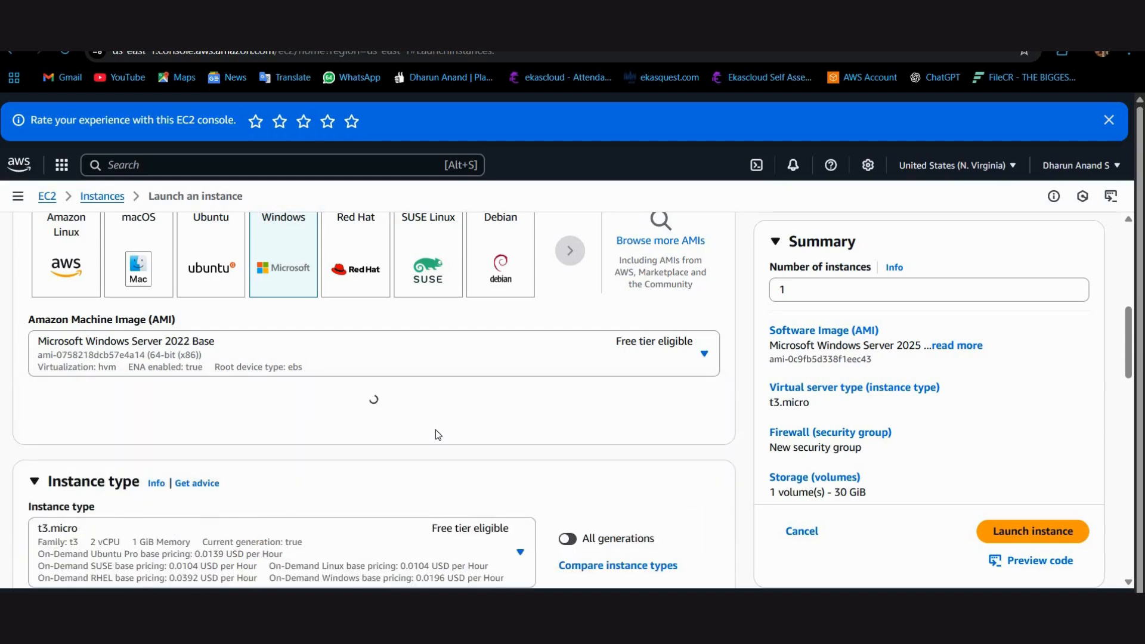
Step: Select the existing key pair Key - 2 for logging in to the instance
{"action": "scroll", "coordinate": [435, 429], "scroll_direction": "down", "scroll_amount": 1}
{"action": "scroll", "coordinate": [435, 430], "scroll_direction": "down", "scroll_amount": 2}
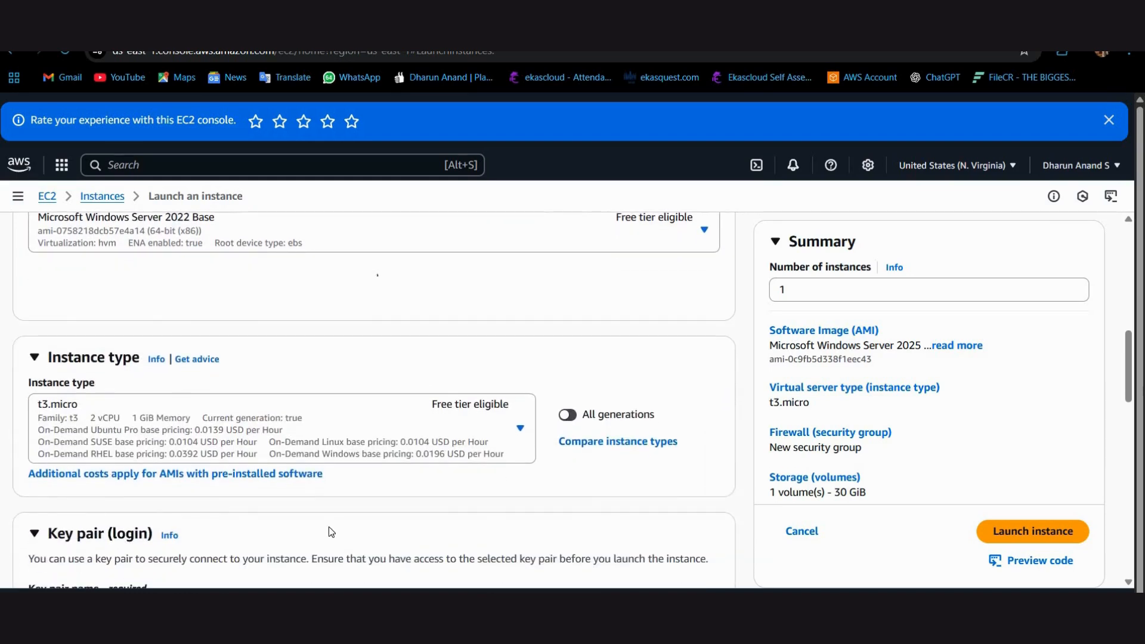
{"action": "scroll", "coordinate": [434, 461], "scroll_direction": "down", "scroll_amount": 3}
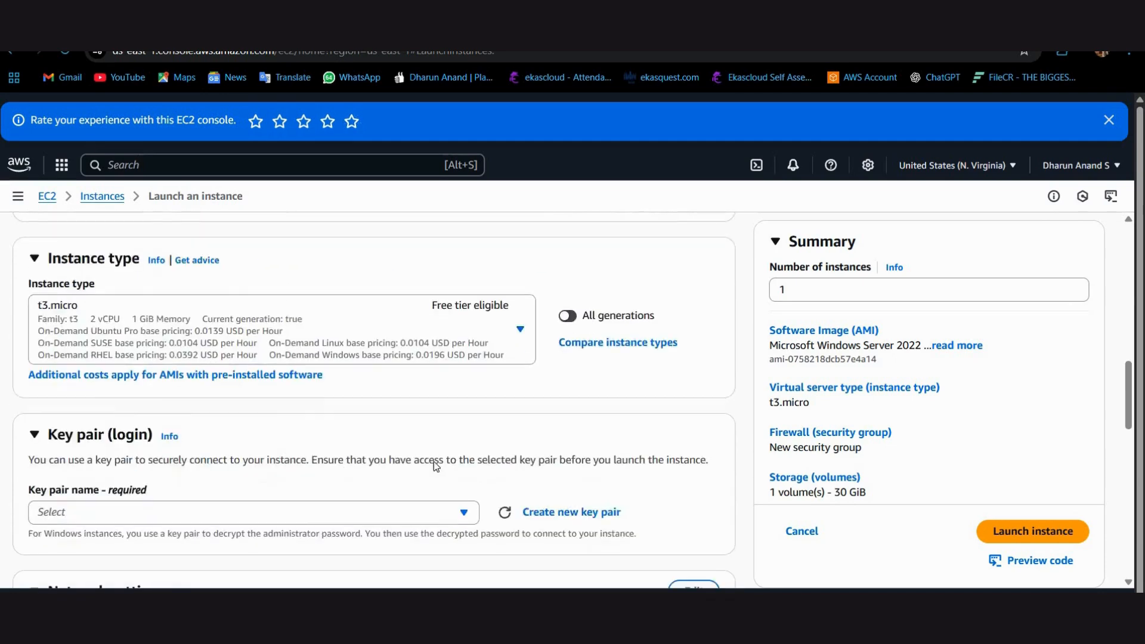
{"action": "scroll", "coordinate": [436, 466], "scroll_direction": "down", "scroll_amount": 1}
{"action": "scroll", "coordinate": [453, 345], "scroll_direction": "down", "scroll_amount": 2}
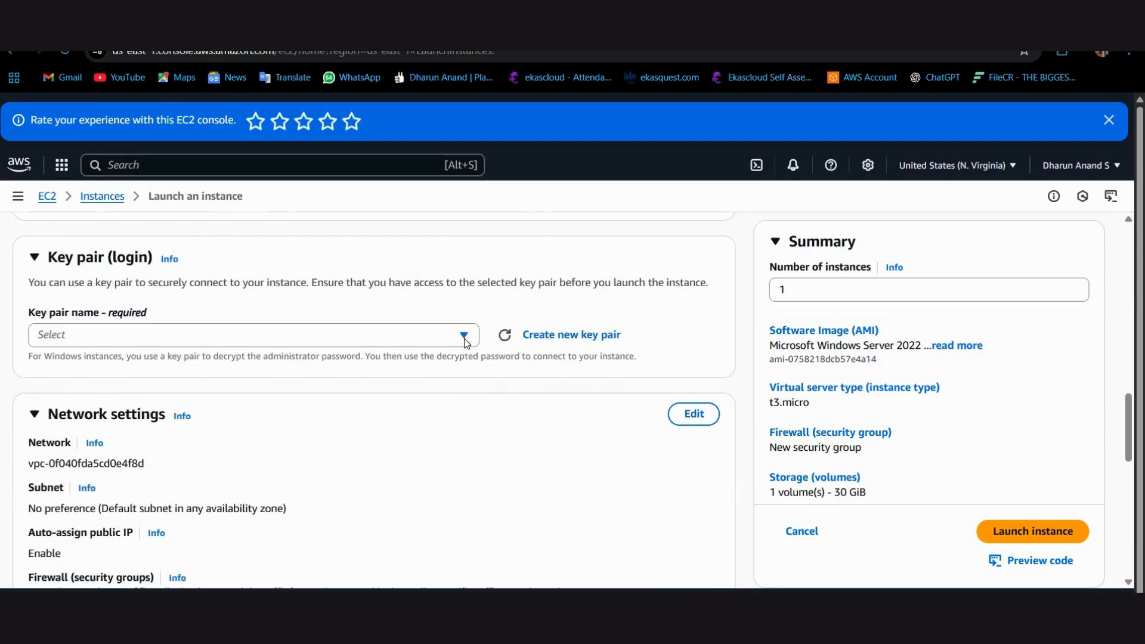
{"action": "left_click", "coordinate": [280, 335]}
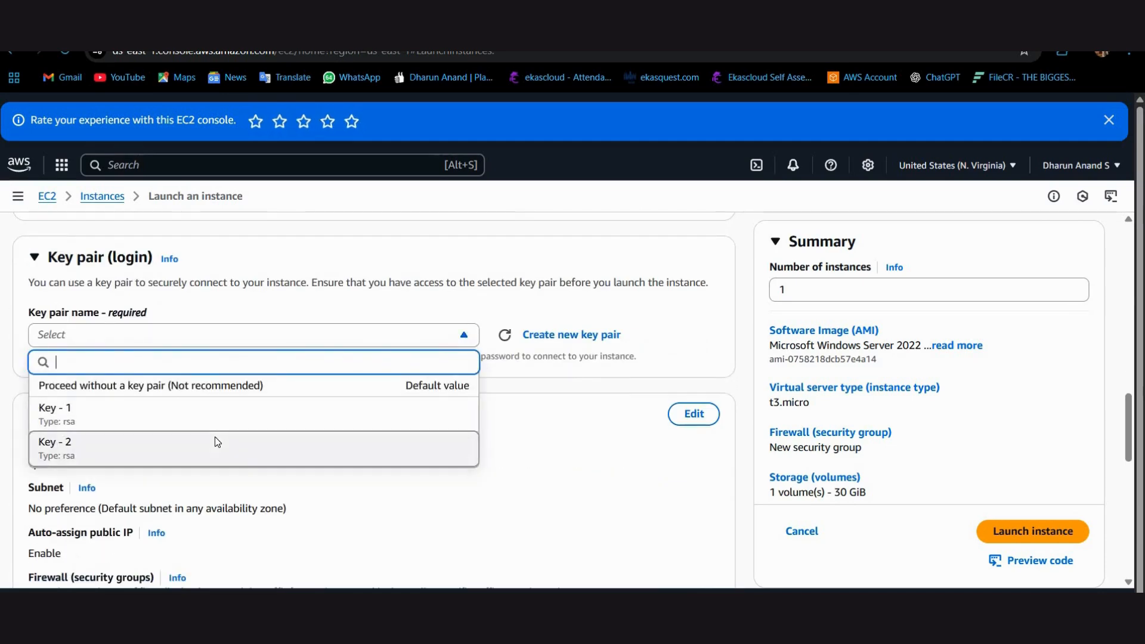
{"action": "left_click", "coordinate": [216, 442]}
Step: Set the firewall to use an existing security group and assign only launch-wizard-2
{"action": "scroll", "coordinate": [91, 337], "scroll_direction": "down", "scroll_amount": 3}
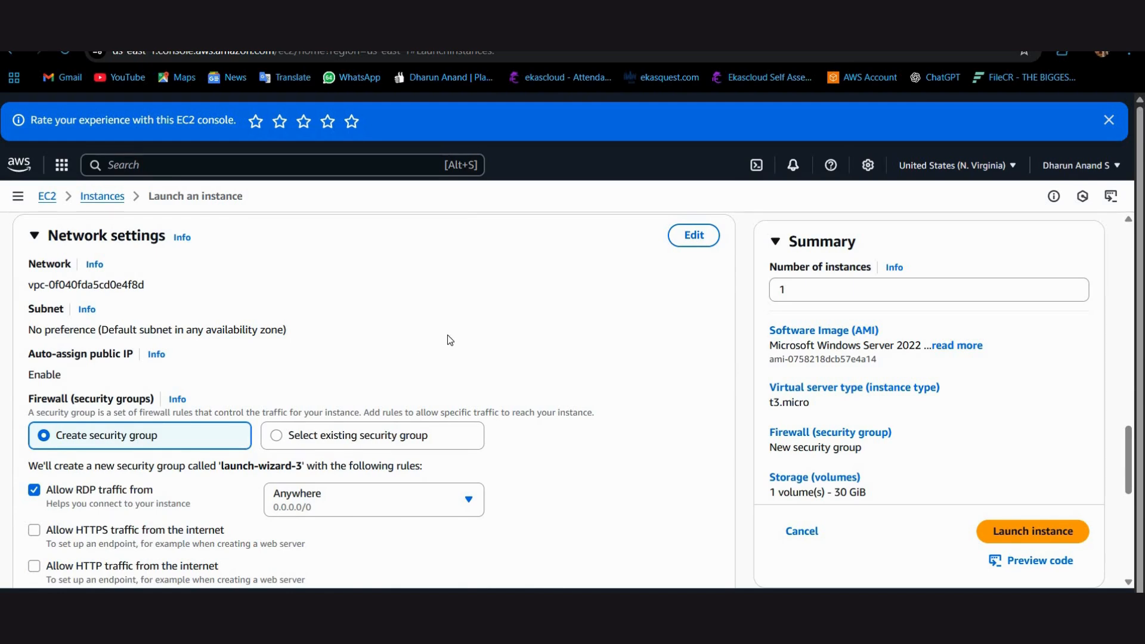
{"action": "left_click", "coordinate": [453, 434]}
{"action": "scroll", "coordinate": [456, 377], "scroll_direction": "down", "scroll_amount": 1}
{"action": "scroll", "coordinate": [456, 377], "scroll_direction": "down", "scroll_amount": 1}
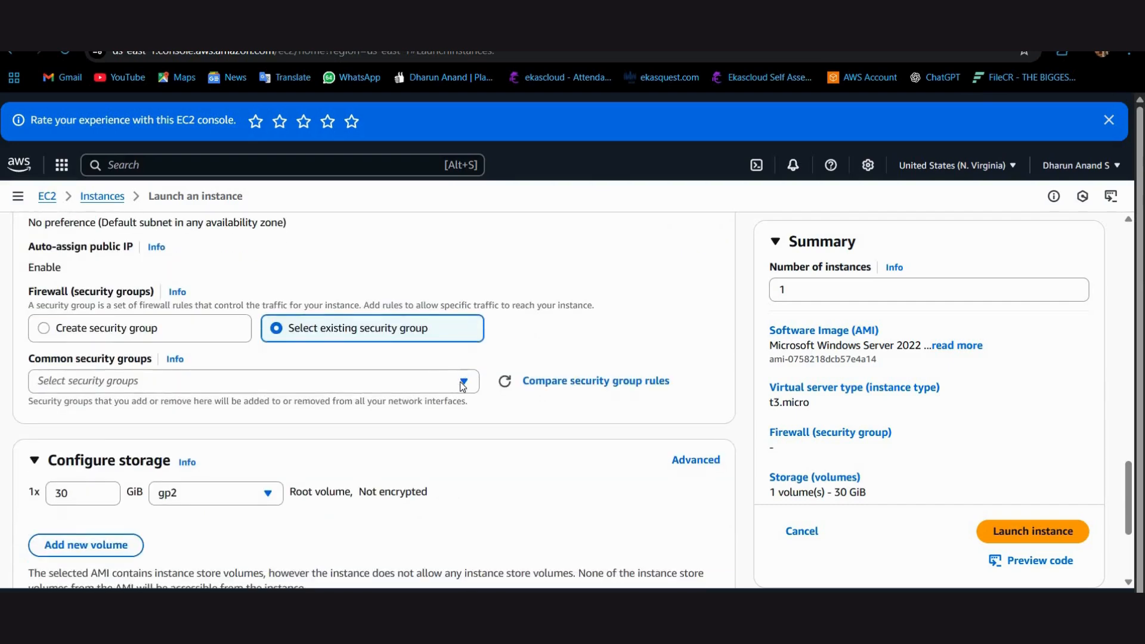
{"action": "left_click", "coordinate": [461, 381]}
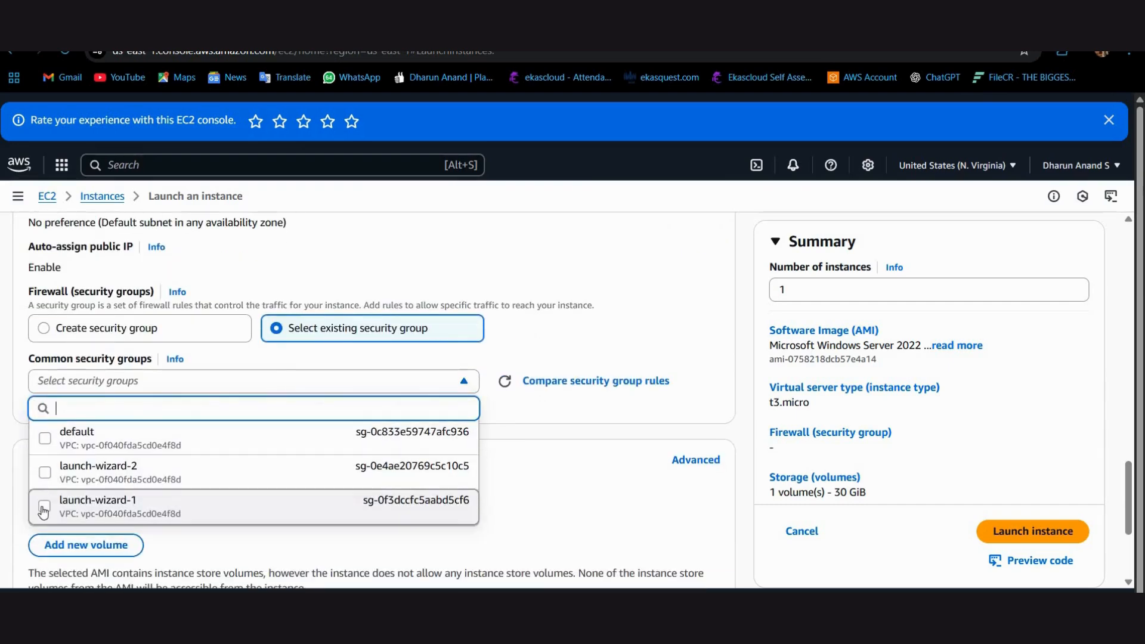
{"action": "key", "text": "Return"}
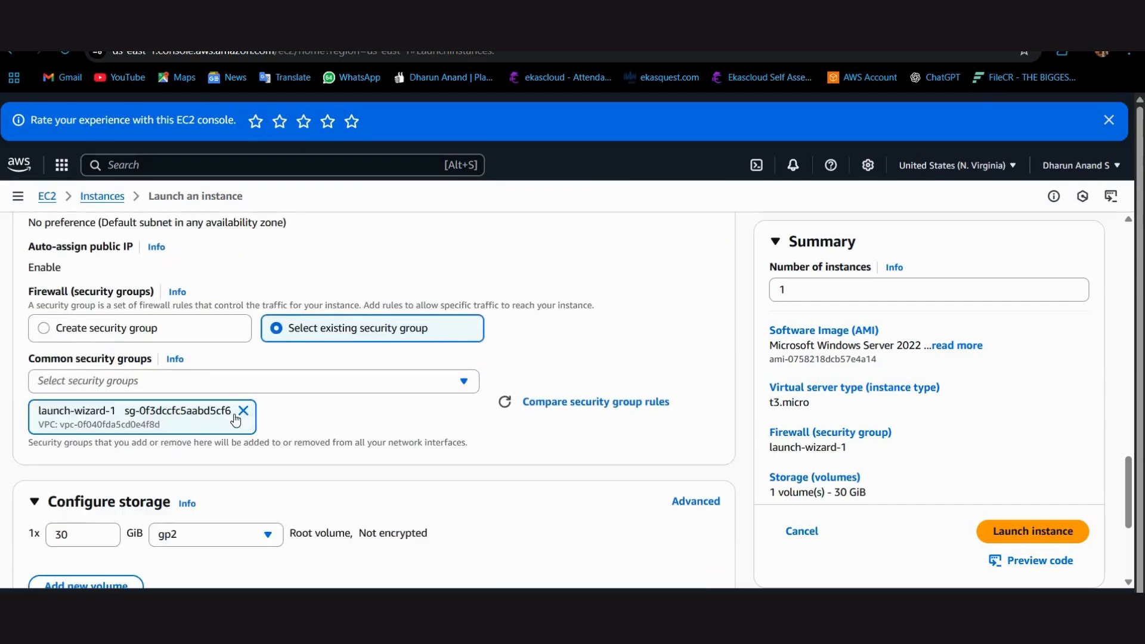
{"action": "left_click", "coordinate": [444, 383]}
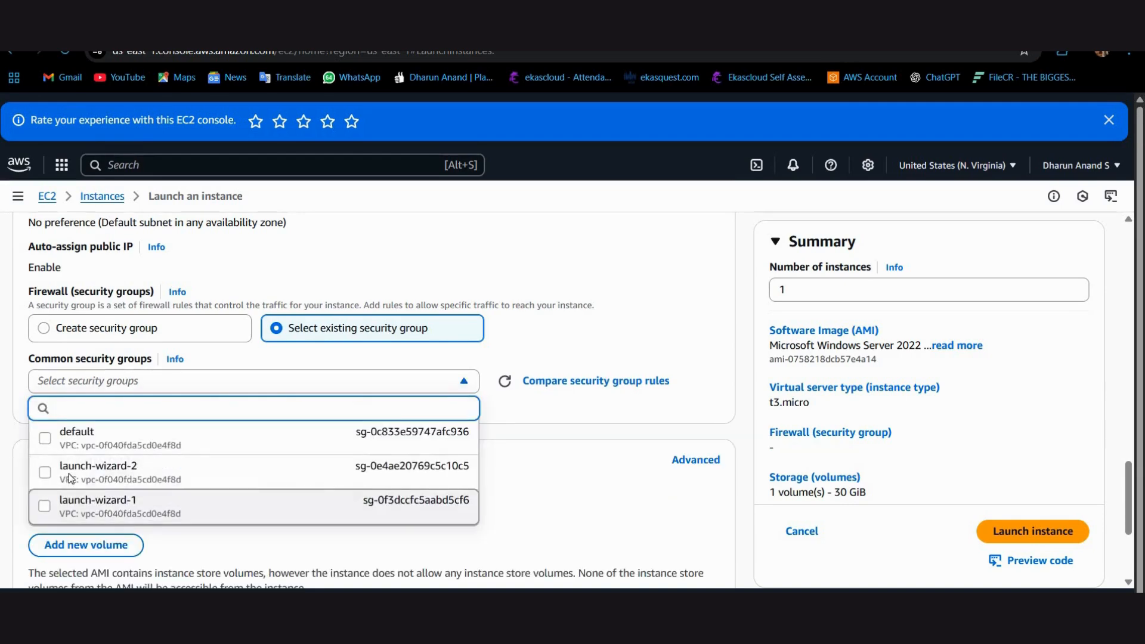
{"action": "left_click", "coordinate": [204, 473]}
Step: Examine the storage section's advanced EBS volume view and return it to the simple view
{"action": "scroll", "coordinate": [49, 434], "scroll_direction": "down", "scroll_amount": 1}
{"action": "scroll", "coordinate": [49, 434], "scroll_direction": "down", "scroll_amount": 1}
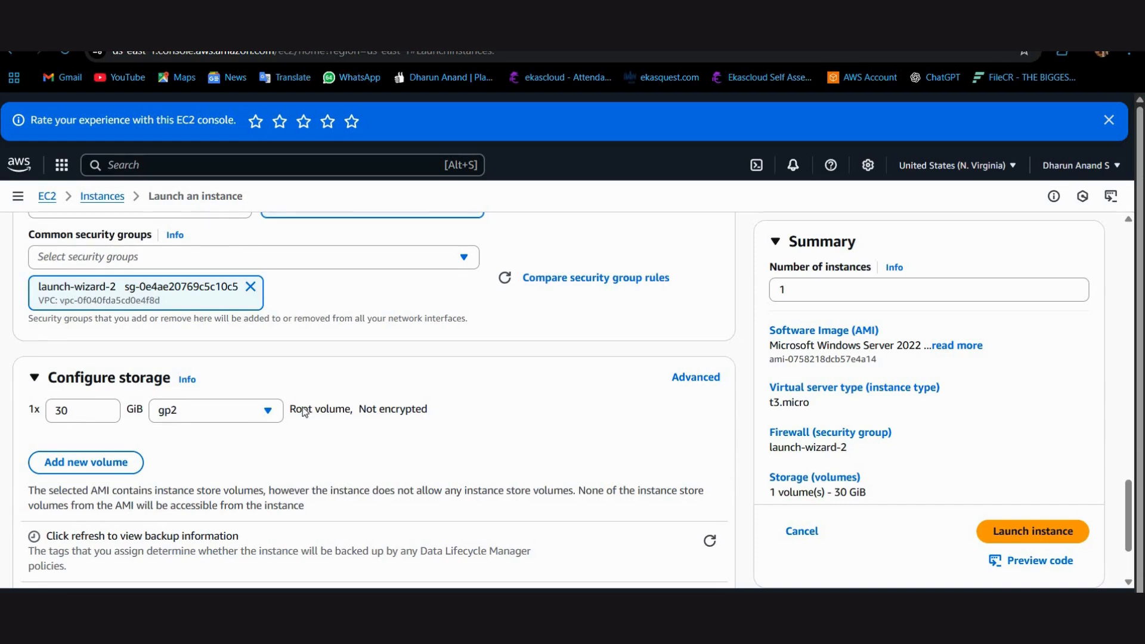
{"action": "scroll", "coordinate": [303, 408], "scroll_direction": "down", "scroll_amount": 1}
{"action": "scroll", "coordinate": [26, 429], "scroll_direction": "down", "scroll_amount": 1}
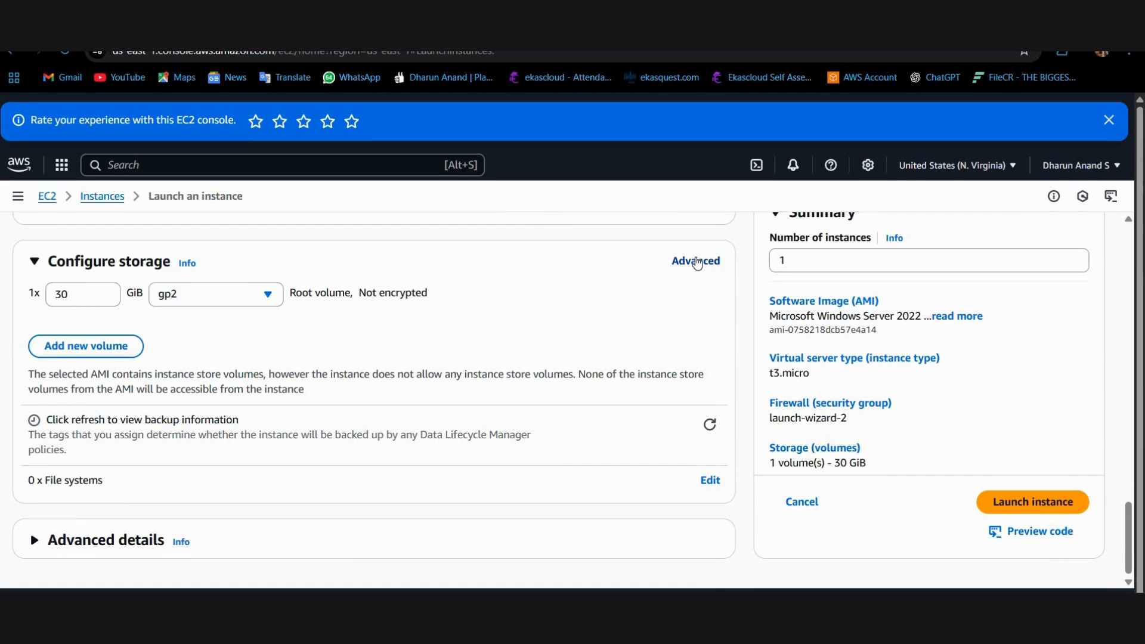
{"action": "left_click", "coordinate": [697, 262]}
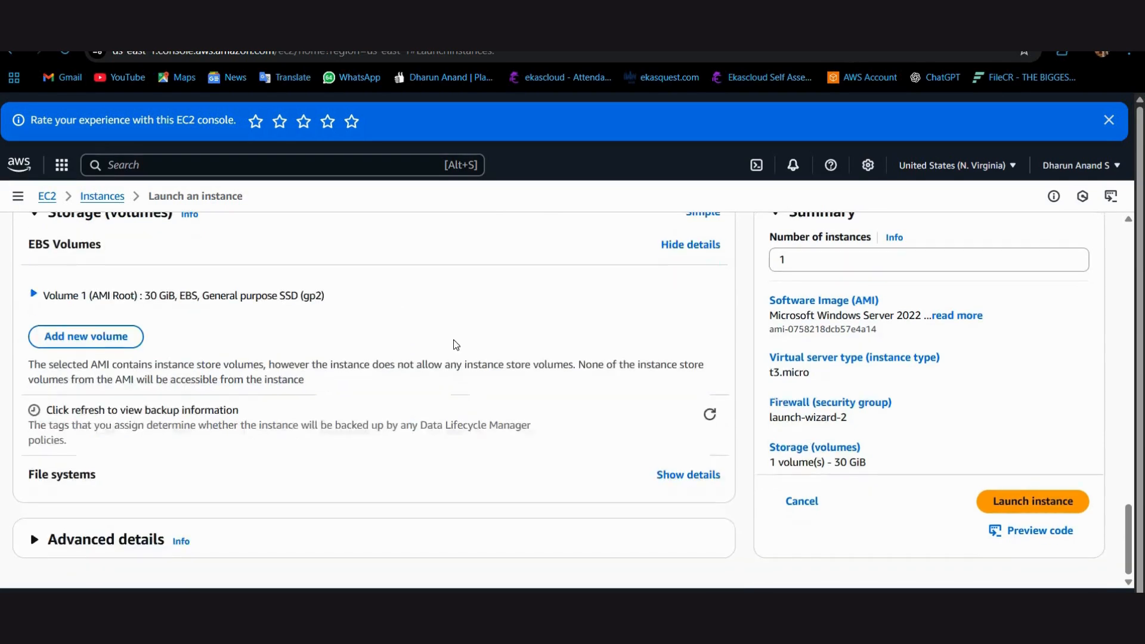
{"action": "scroll", "coordinate": [454, 343], "scroll_direction": "up", "scroll_amount": 2}
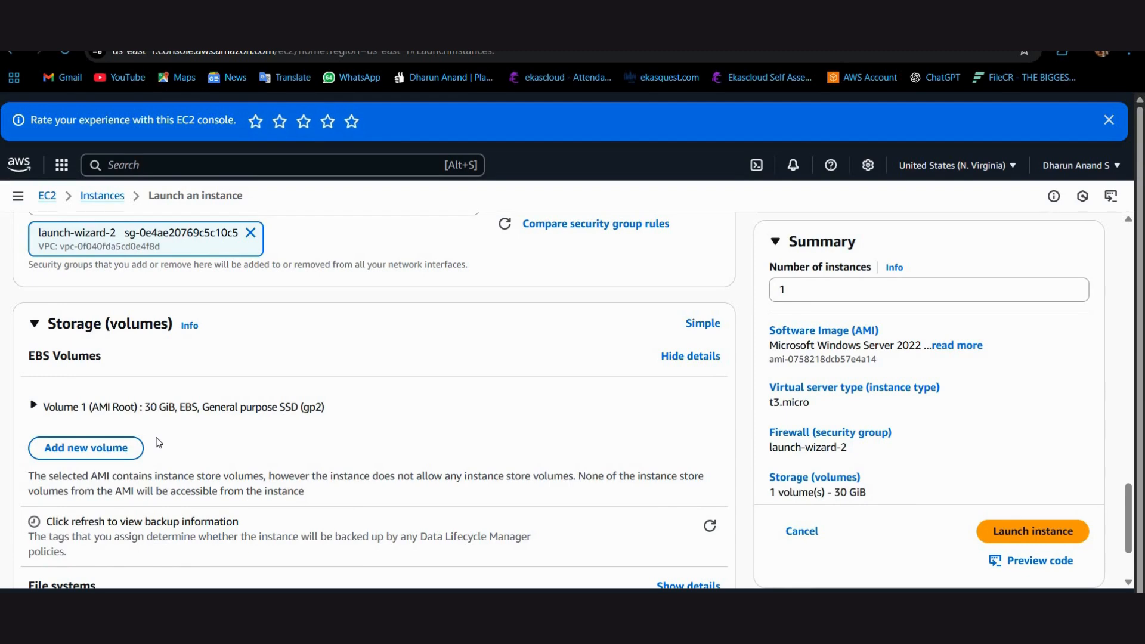
{"action": "left_click", "coordinate": [703, 337]}
Step: Expand the advanced details section and look through its directory, IAM profile, hostname and recovery options
{"action": "scroll", "coordinate": [137, 457], "scroll_direction": "down", "scroll_amount": 1}
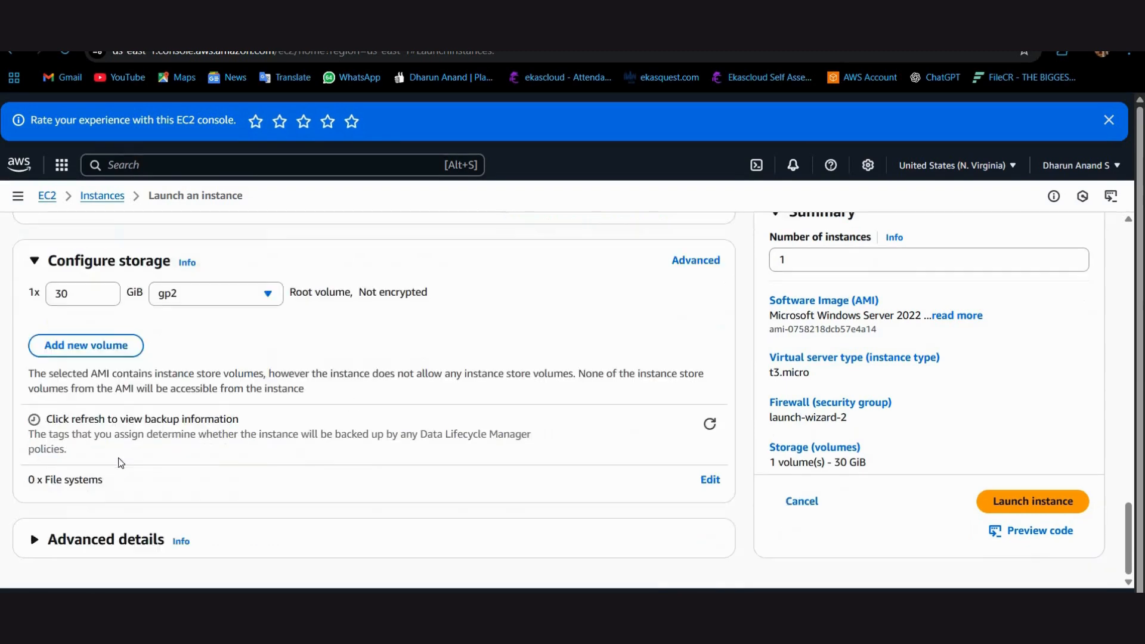
{"action": "left_click", "coordinate": [37, 541]}
{"action": "scroll", "coordinate": [419, 471], "scroll_direction": "down", "scroll_amount": 2}
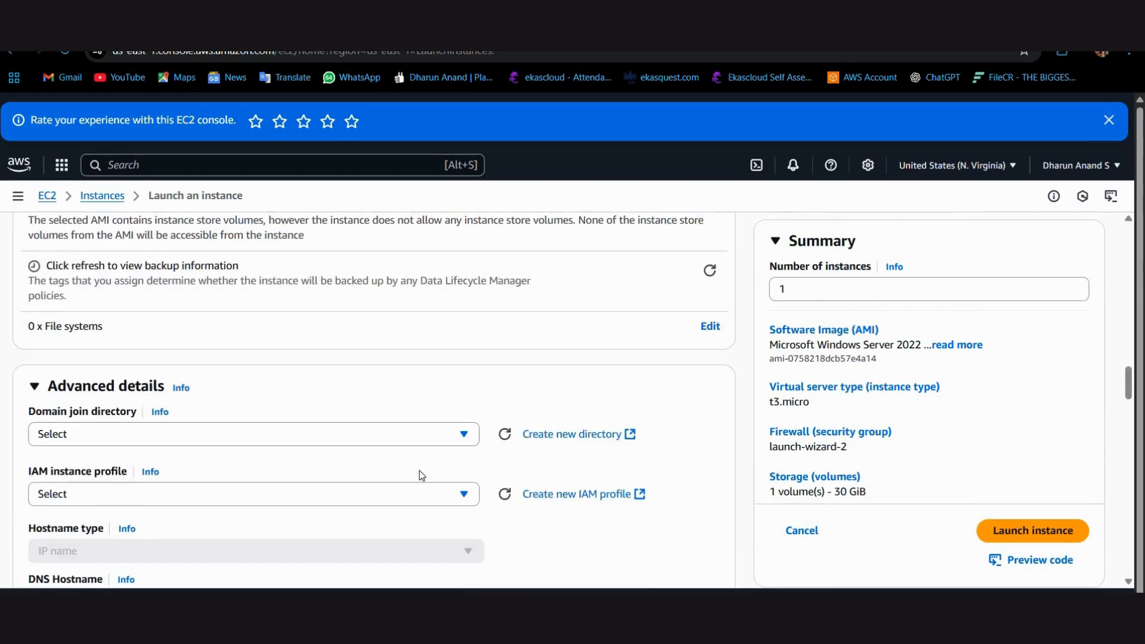
{"action": "scroll", "coordinate": [420, 470], "scroll_direction": "down", "scroll_amount": 2}
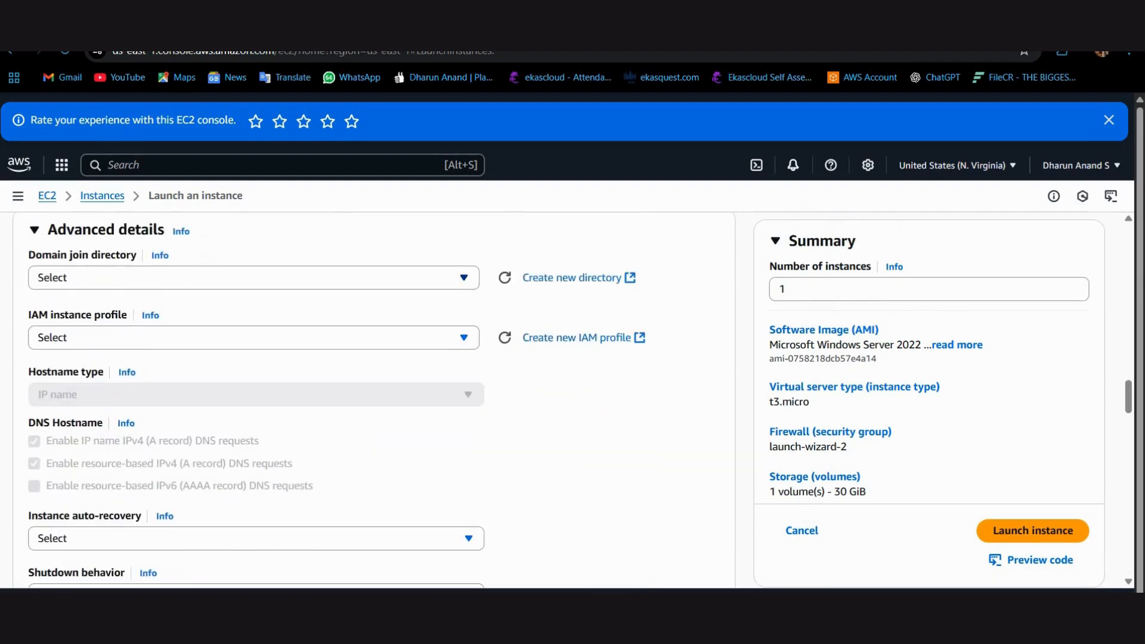
{"action": "scroll", "coordinate": [511, 352], "scroll_direction": "up", "scroll_amount": 5}
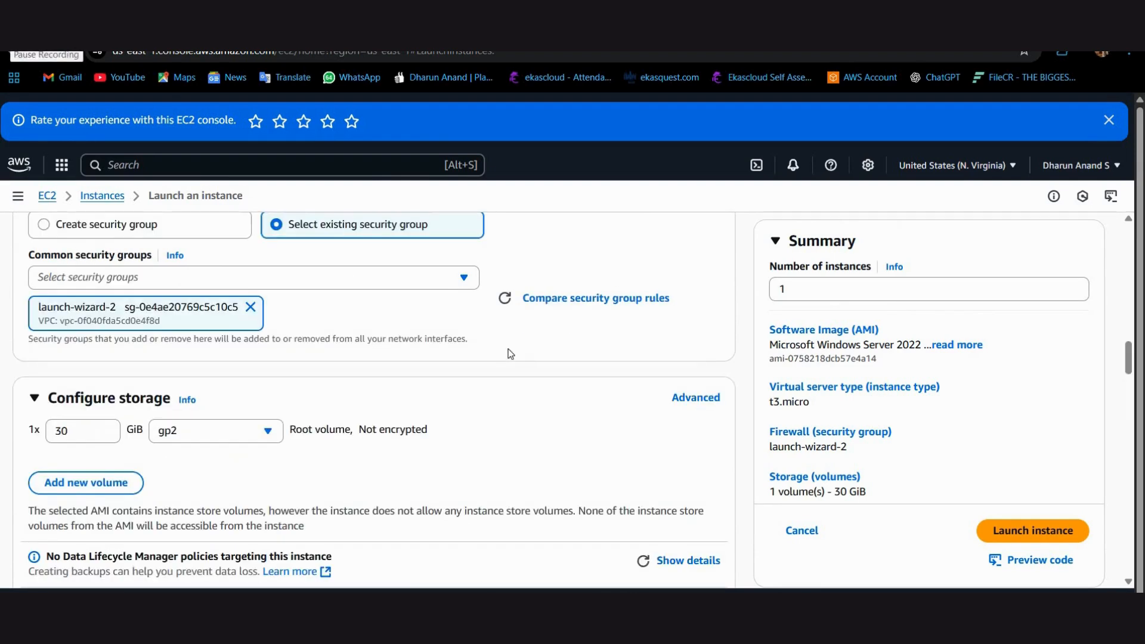
Step: Set the number of instances in the launch summary to 2
{"action": "scroll", "coordinate": [961, 286], "scroll_direction": "up", "scroll_amount": 3}
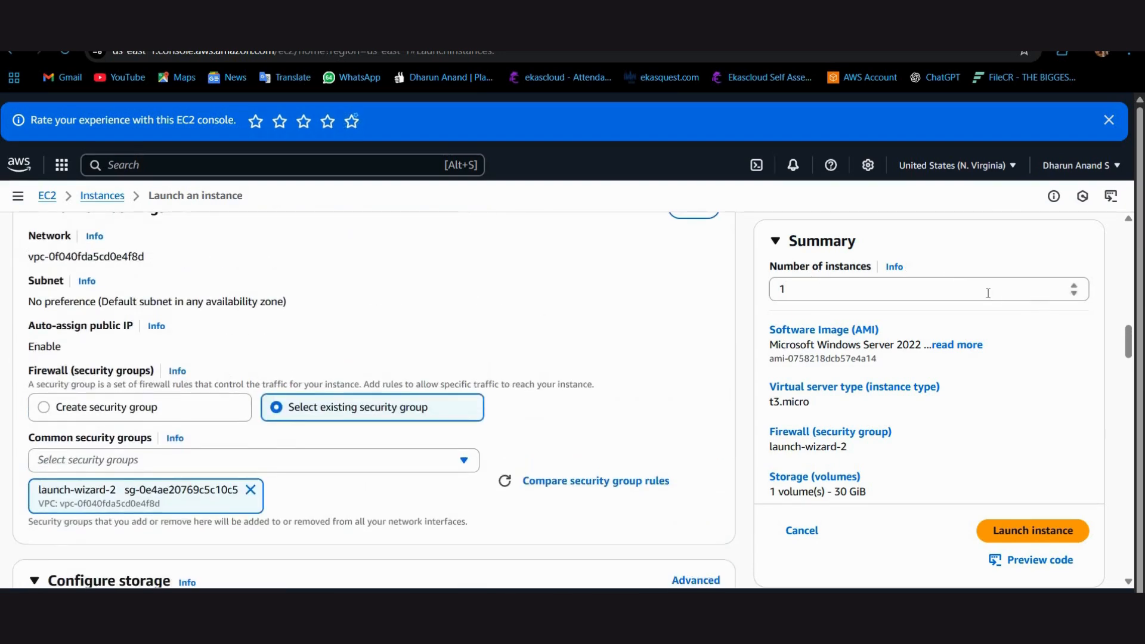
{"action": "left_click", "coordinate": [988, 293]}
{"action": "type", "text": "2"}
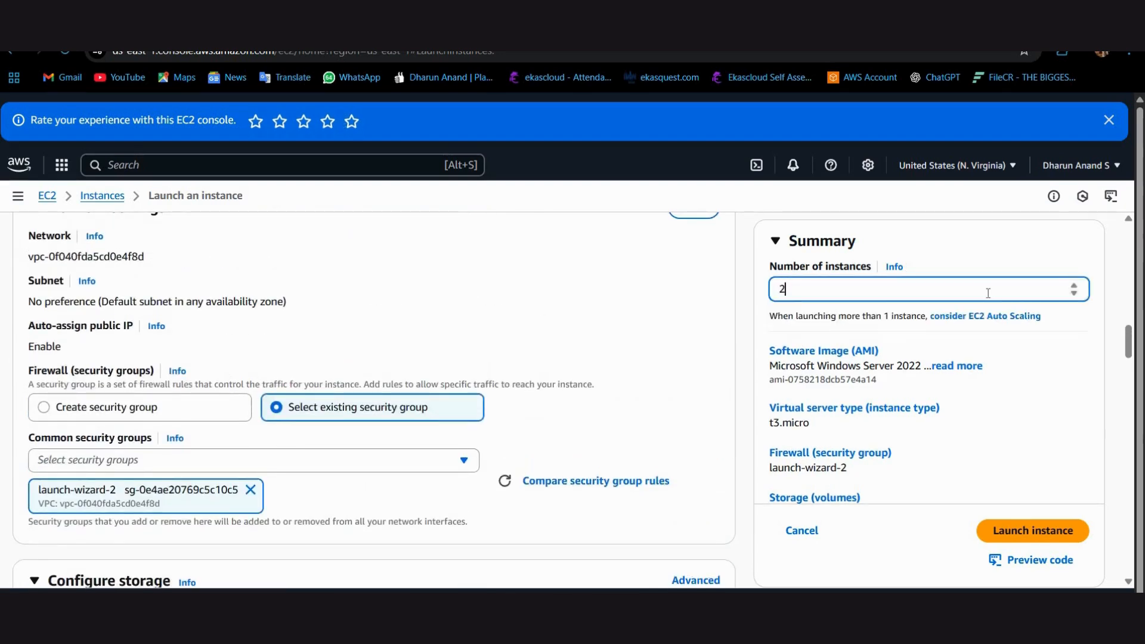
Step: Review the key pair, network, security group, storage and advanced settings alongside the launch summary
{"action": "scroll", "coordinate": [654, 335], "scroll_direction": "down", "scroll_amount": 1}
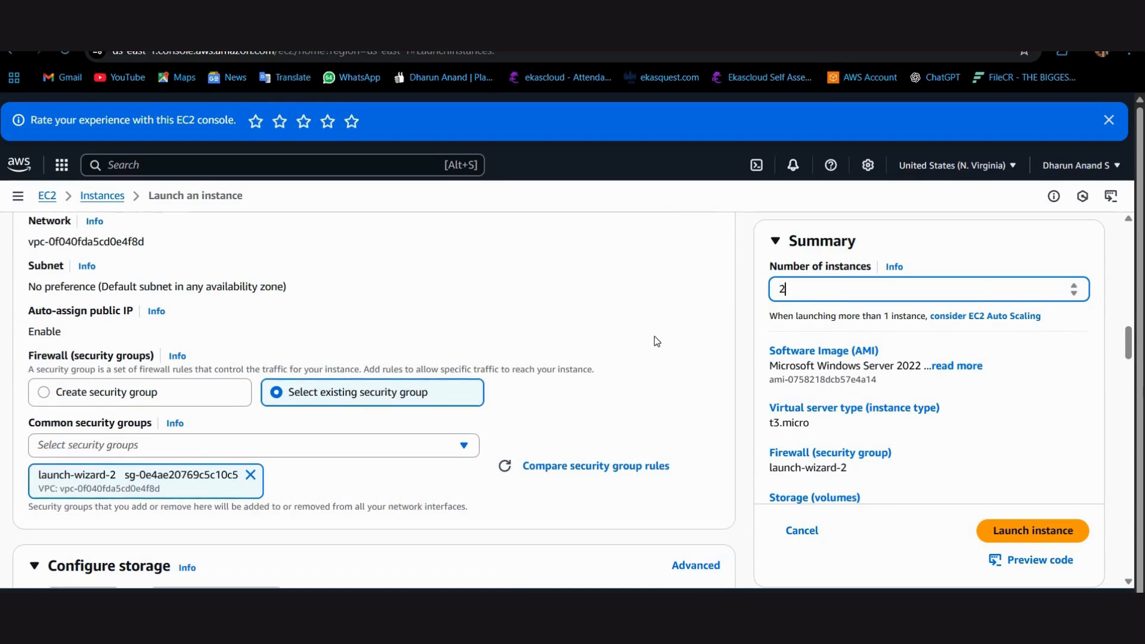
{"action": "scroll", "coordinate": [724, 365], "scroll_direction": "down", "scroll_amount": 1}
{"action": "scroll", "coordinate": [1056, 477], "scroll_direction": "up", "scroll_amount": 4}
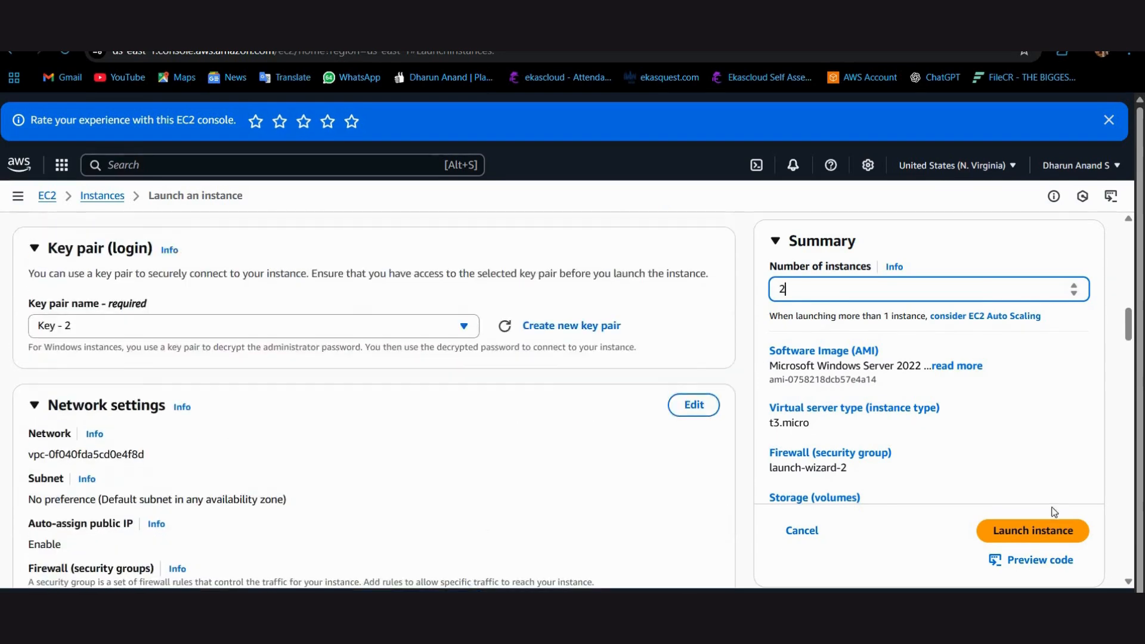
{"action": "scroll", "coordinate": [1053, 453], "scroll_direction": "down", "scroll_amount": 2}
{"action": "left_click", "coordinate": [1055, 433]}
{"action": "scroll", "coordinate": [1021, 360], "scroll_direction": "down", "scroll_amount": 3}
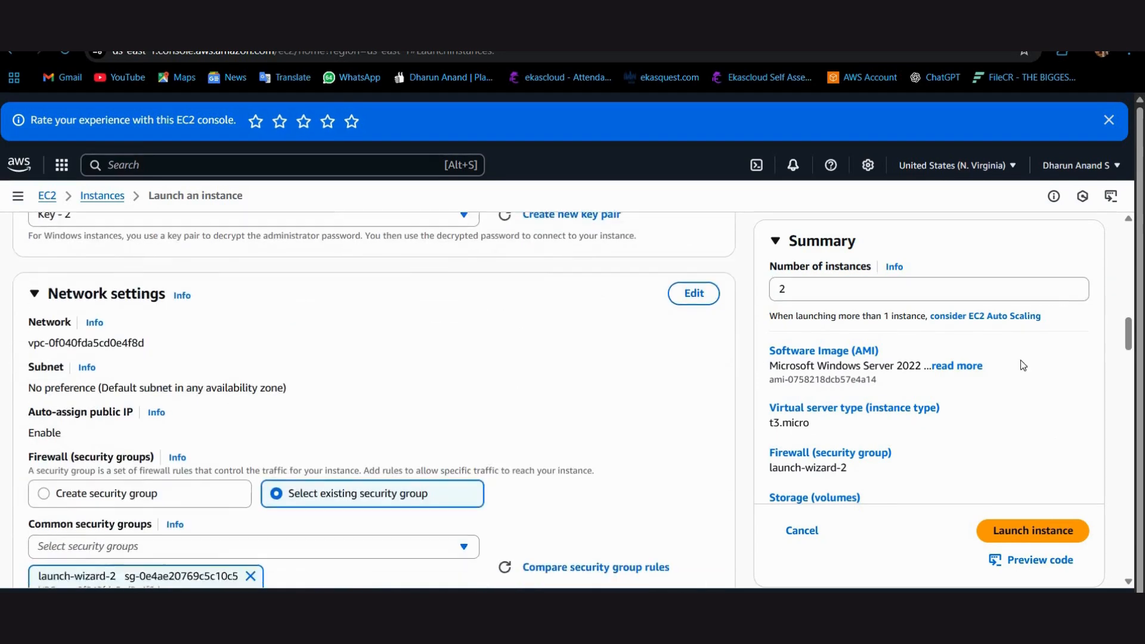
{"action": "scroll", "coordinate": [594, 391], "scroll_direction": "up", "scroll_amount": 1}
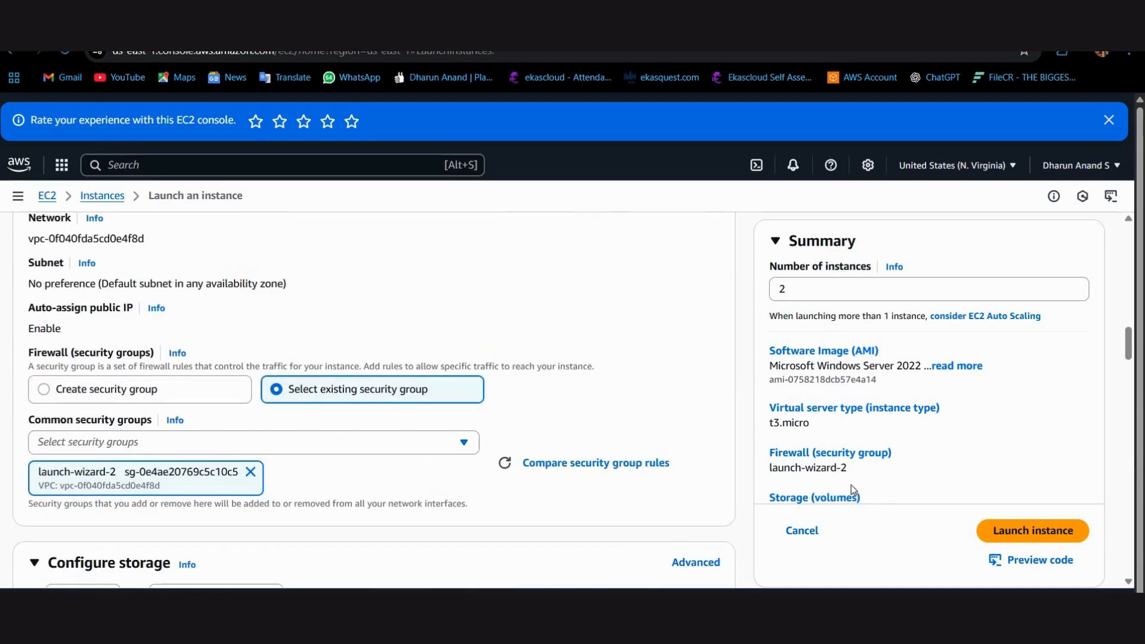
{"action": "scroll", "coordinate": [840, 501], "scroll_direction": "down", "scroll_amount": 2}
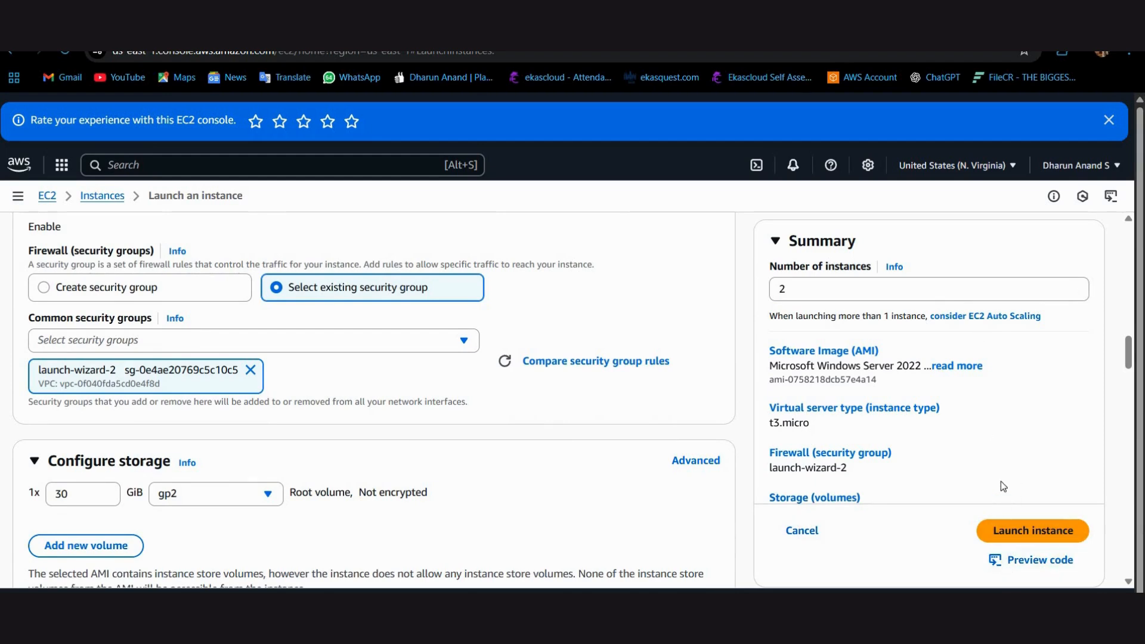
{"action": "scroll", "coordinate": [1000, 481], "scroll_direction": "down", "scroll_amount": 10}
{"action": "scroll", "coordinate": [643, 453], "scroll_direction": "up", "scroll_amount": 4}
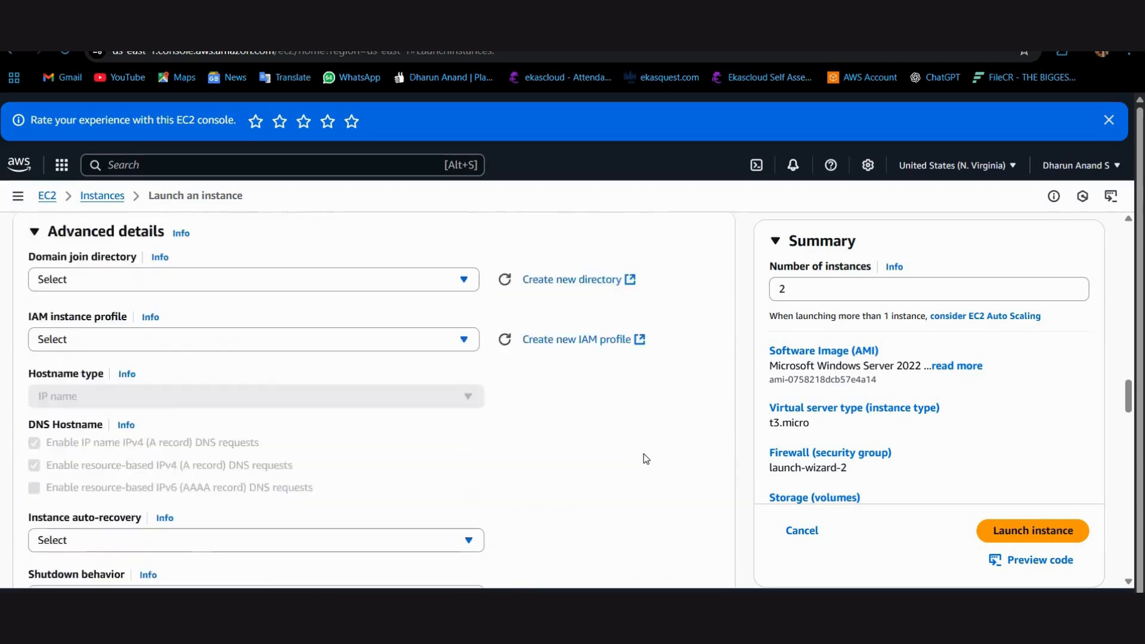
{"action": "scroll", "coordinate": [602, 459], "scroll_direction": "up", "scroll_amount": 7}
{"action": "scroll", "coordinate": [87, 460], "scroll_direction": "down", "scroll_amount": 3}
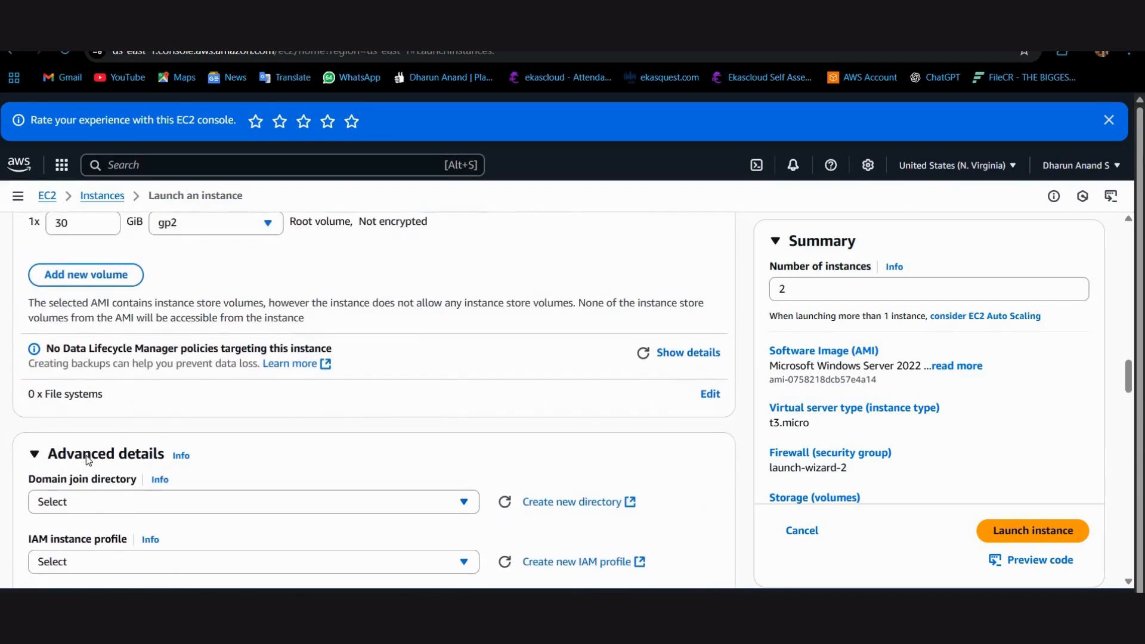
Step: Collapse the advanced details section and launch the two configured instances
{"action": "left_click", "coordinate": [87, 459]}
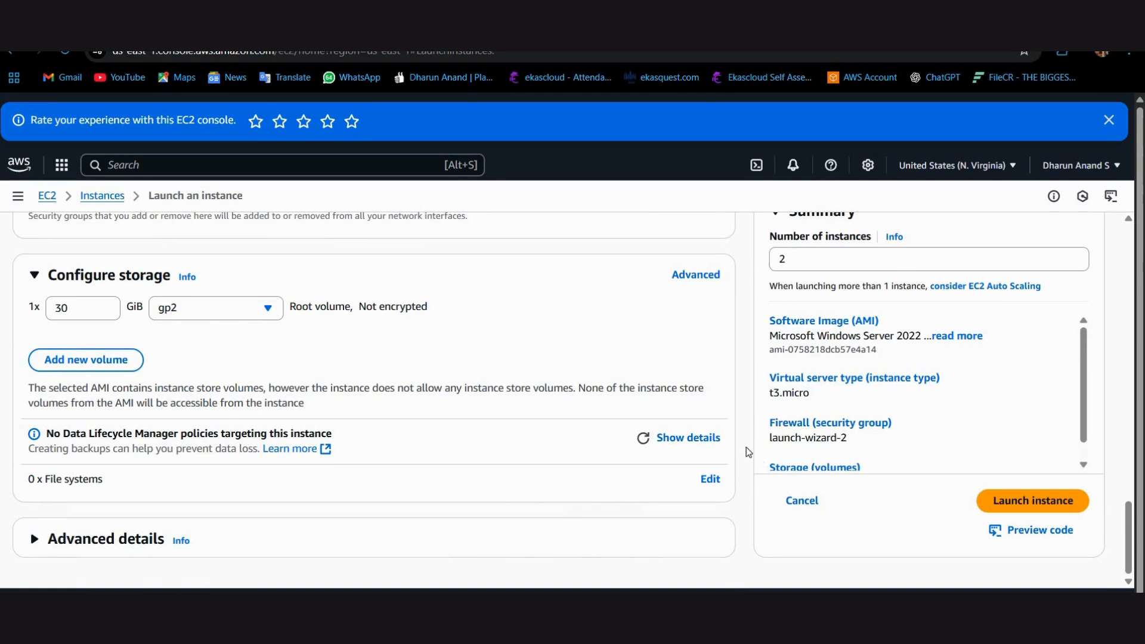
{"action": "scroll", "coordinate": [936, 462], "scroll_direction": "down", "scroll_amount": 2}
{"action": "left_click", "coordinate": [993, 504]}
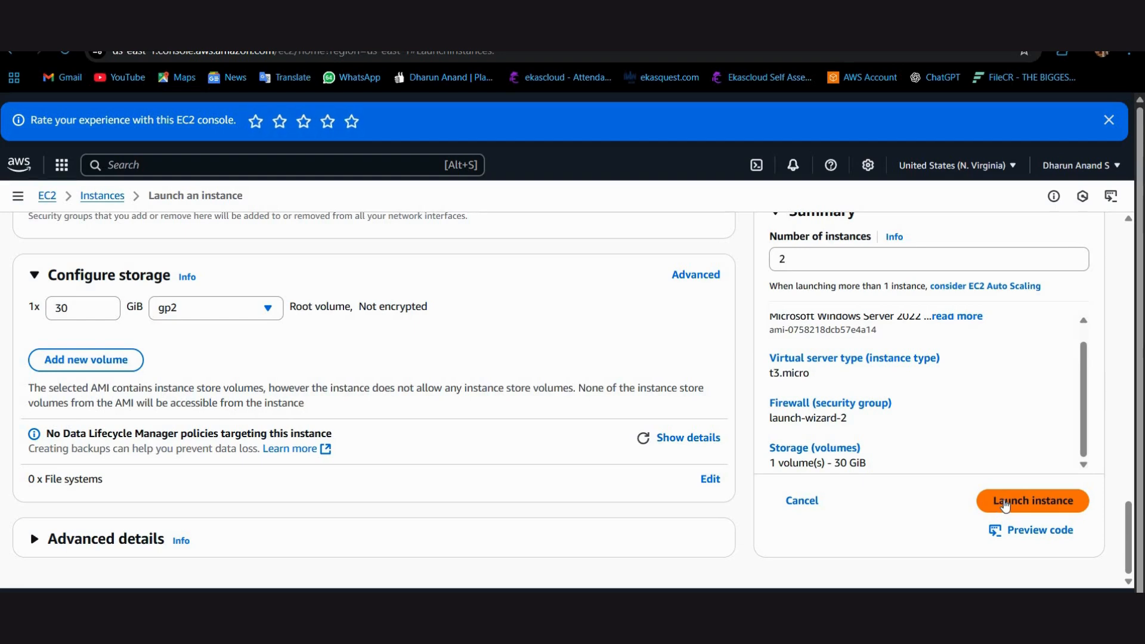
{"action": "left_click", "coordinate": [1006, 504]}
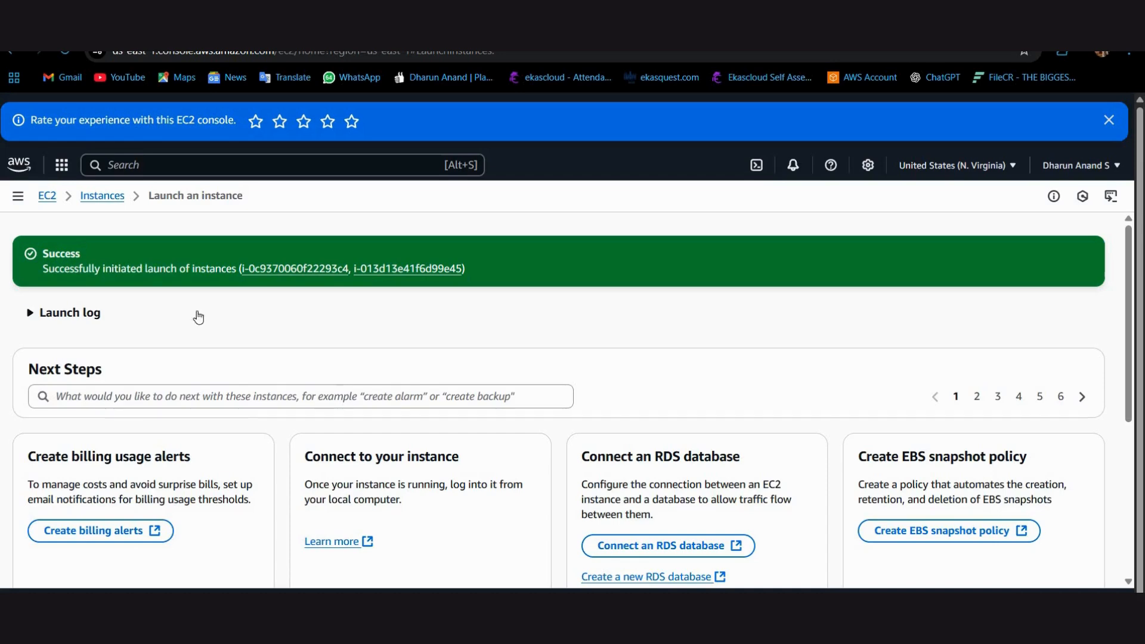
Step: Go from the launch confirmation page to the list of all instances and refresh the list
{"action": "scroll", "coordinate": [231, 342], "scroll_direction": "down", "scroll_amount": 2}
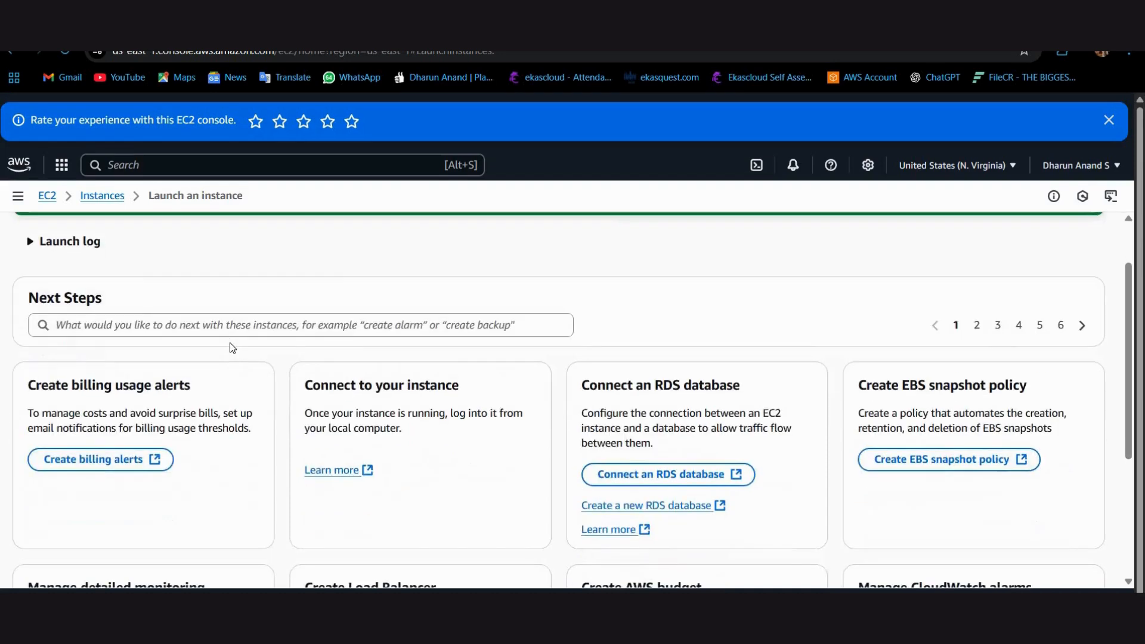
{"action": "scroll", "coordinate": [258, 350], "scroll_direction": "down", "scroll_amount": 2}
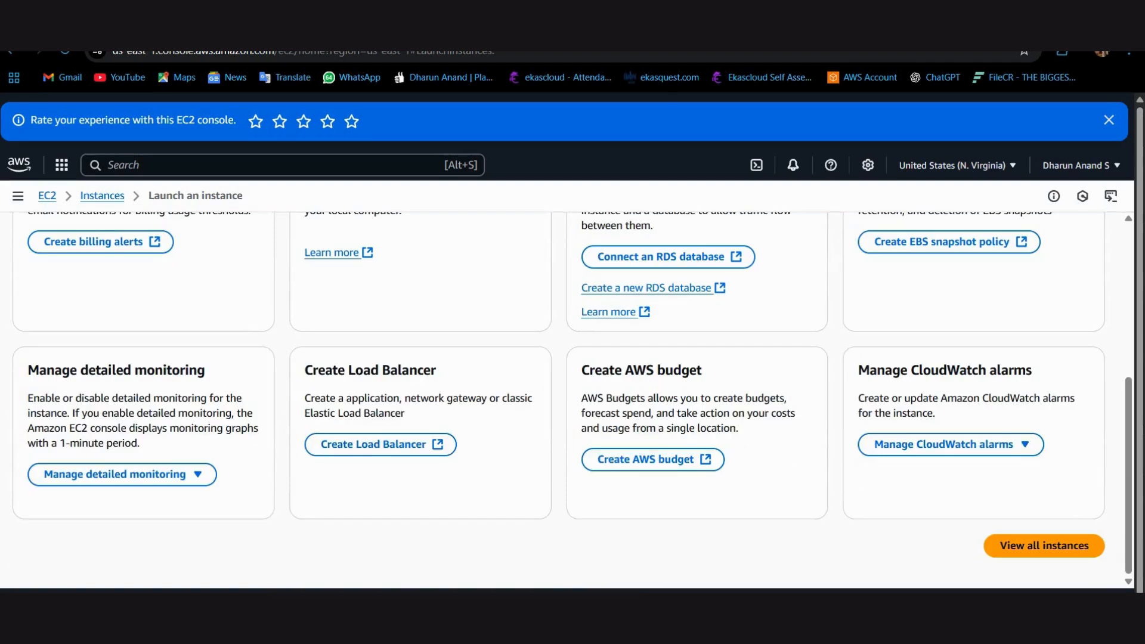
{"action": "left_click", "coordinate": [1035, 548]}
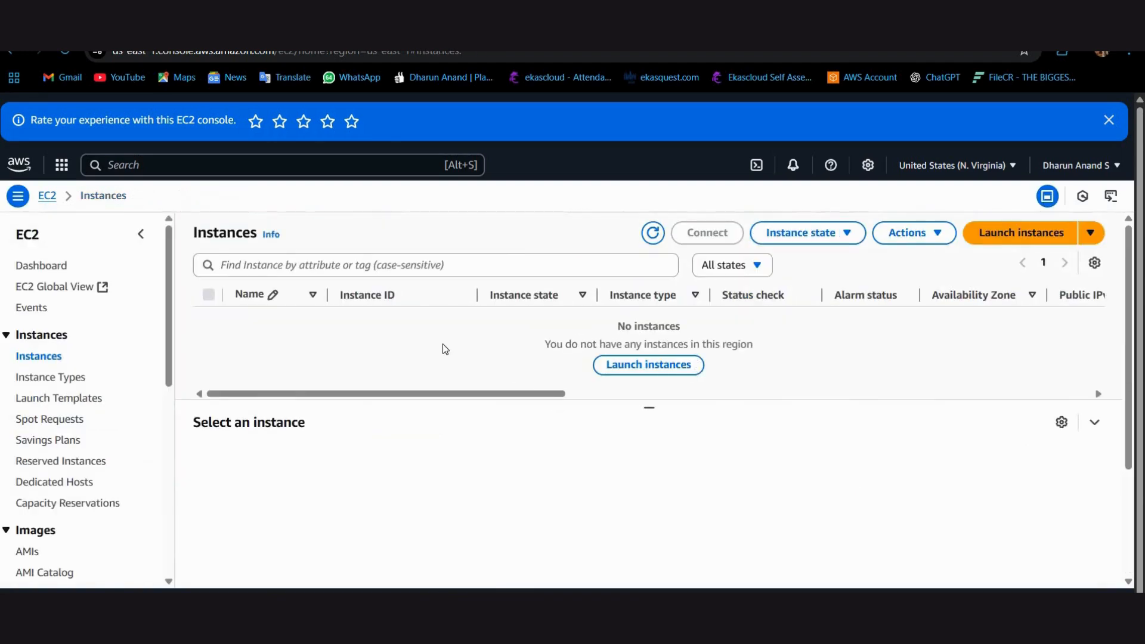
{"action": "left_click", "coordinate": [652, 232]}
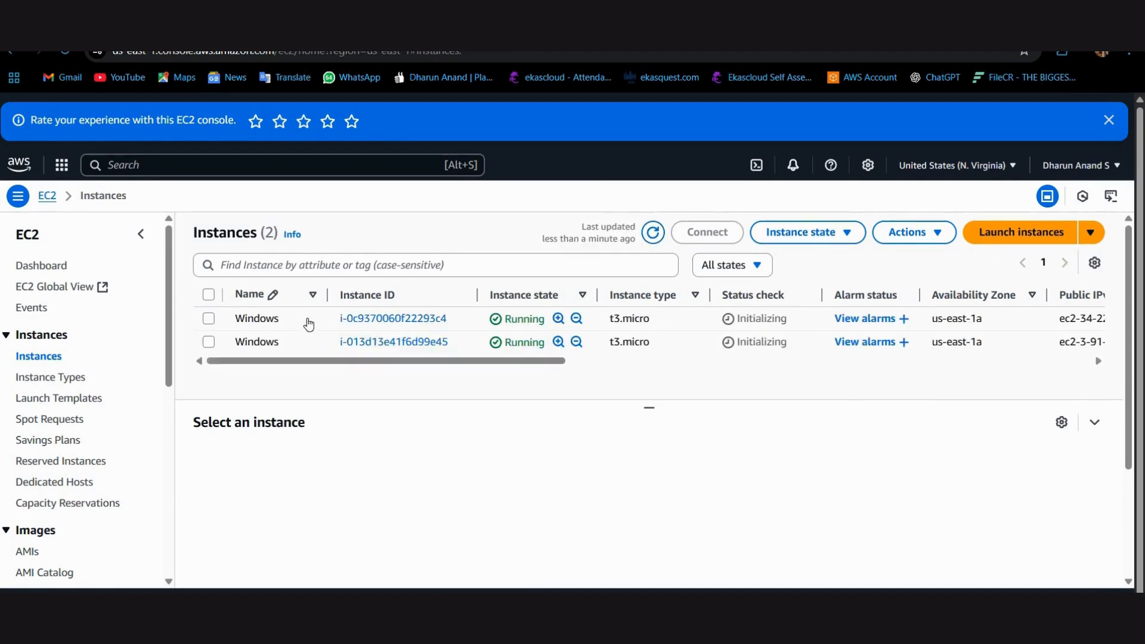
Step: Rename the first instance in the list to Windows 1 and save the name
{"action": "left_click", "coordinate": [283, 317]}
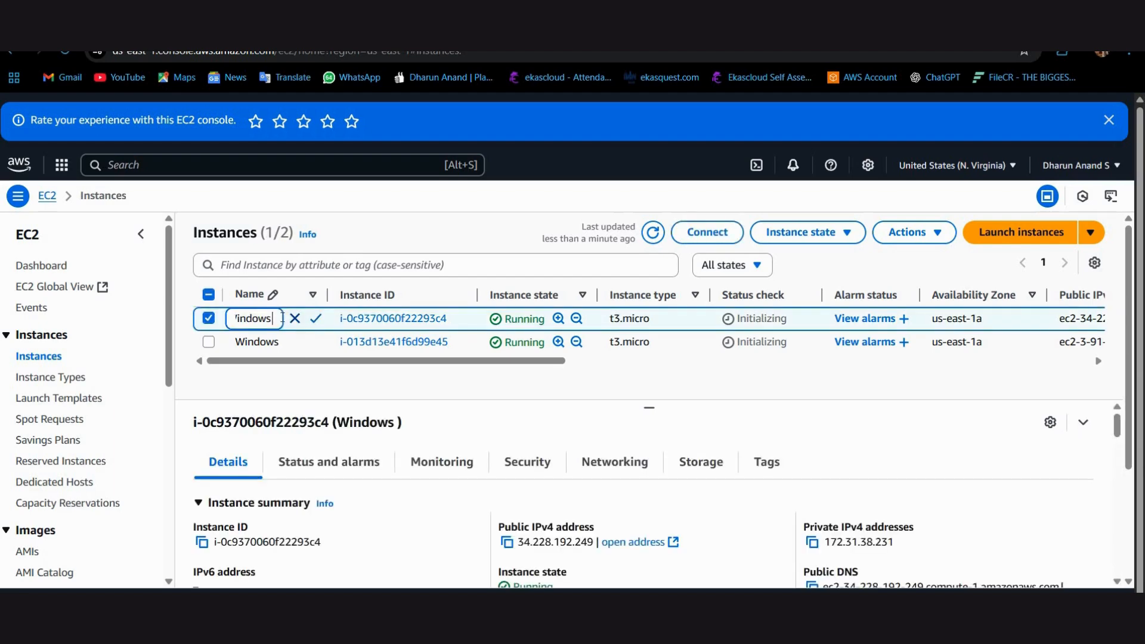
{"action": "type", "text": "1"}
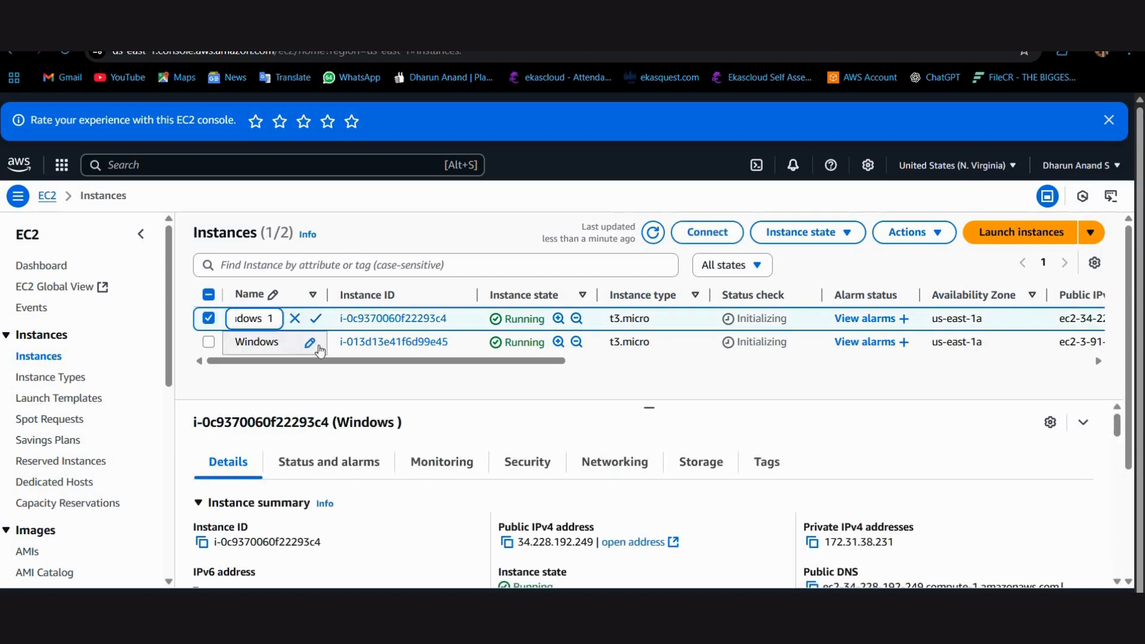
{"action": "left_click", "coordinate": [311, 344]}
{"action": "left_click", "coordinate": [310, 320]}
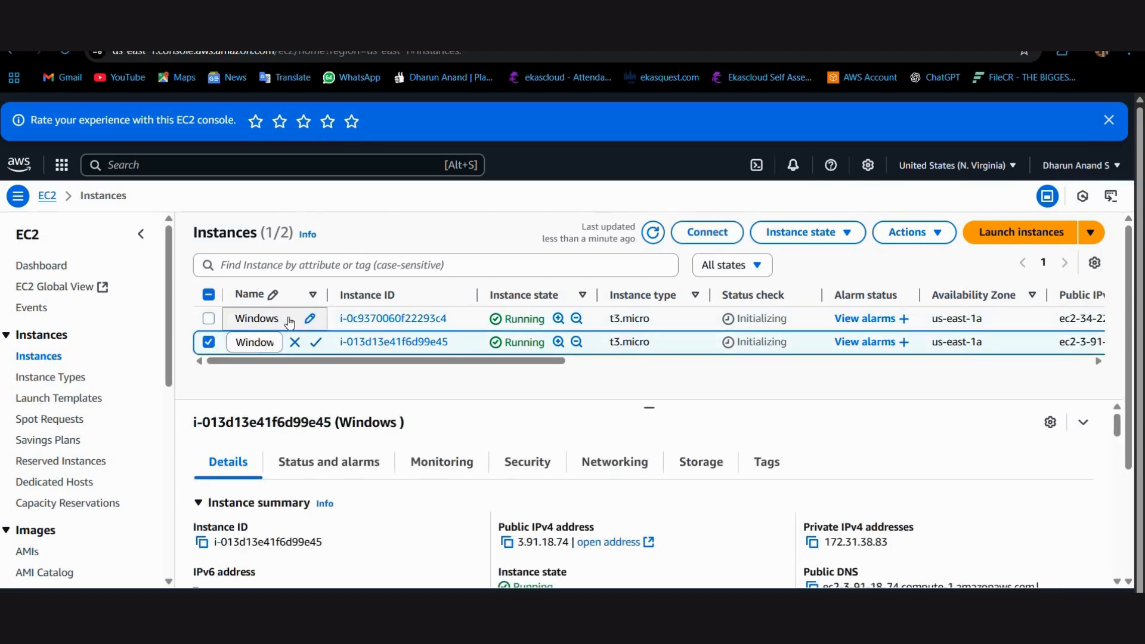
{"action": "type", "text": "1"}
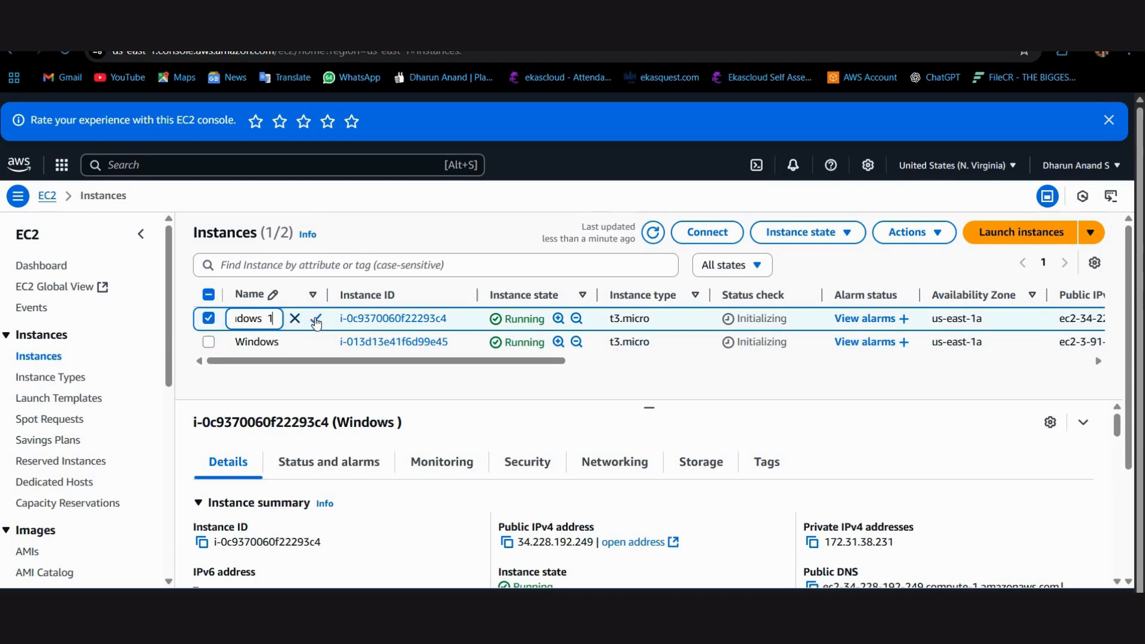
{"action": "left_click", "coordinate": [316, 321]}
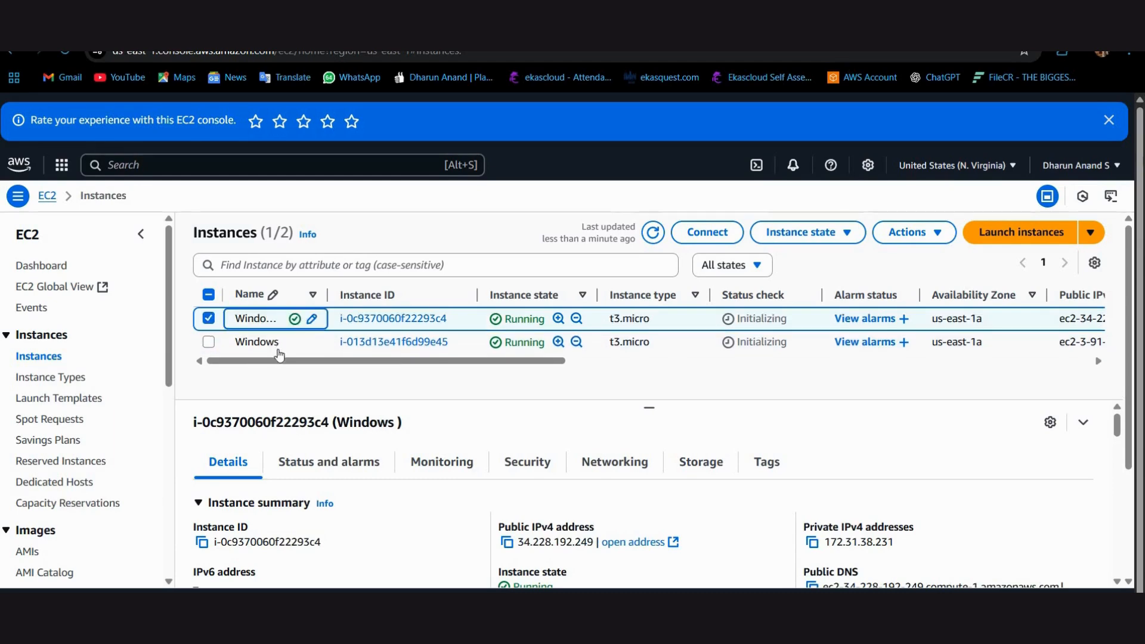
Step: Rename the second instance in the list to Windows 2 and save the name
{"action": "left_click", "coordinate": [281, 350]}
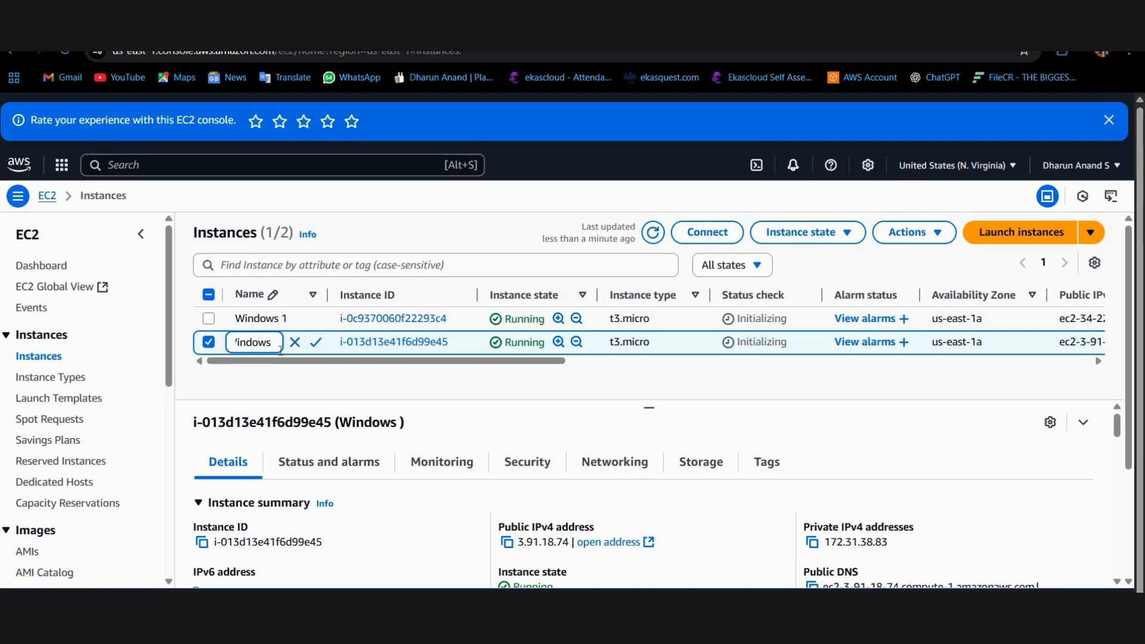
{"action": "type", "text": "2"}
{"action": "left_click", "coordinate": [318, 342]}
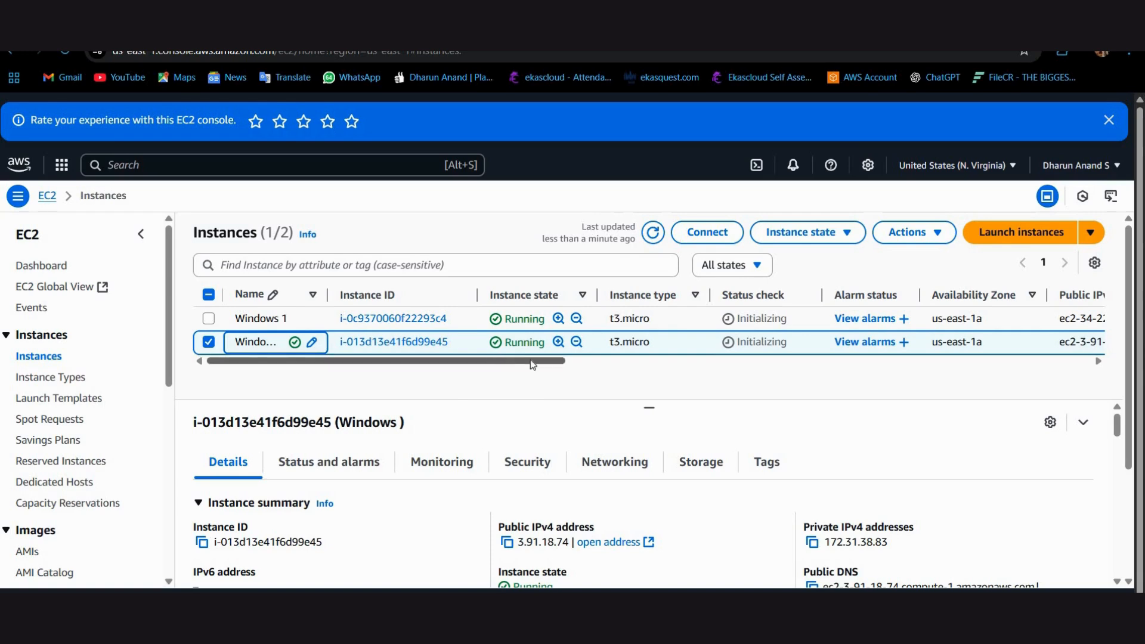
Step: Examine the status check, public IP, security group, key name and platform columns for both instances and refresh the list
{"action": "scroll", "coordinate": [538, 364], "scroll_direction": "right", "scroll_amount": 3}
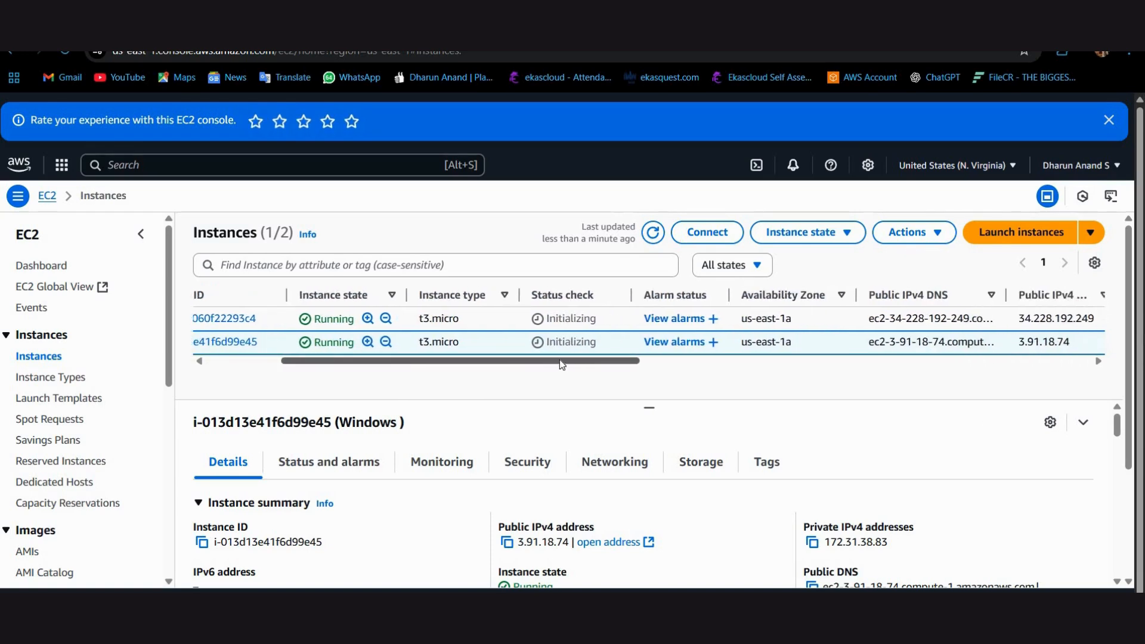
{"action": "scroll", "coordinate": [562, 361], "scroll_direction": "right", "scroll_amount": 3}
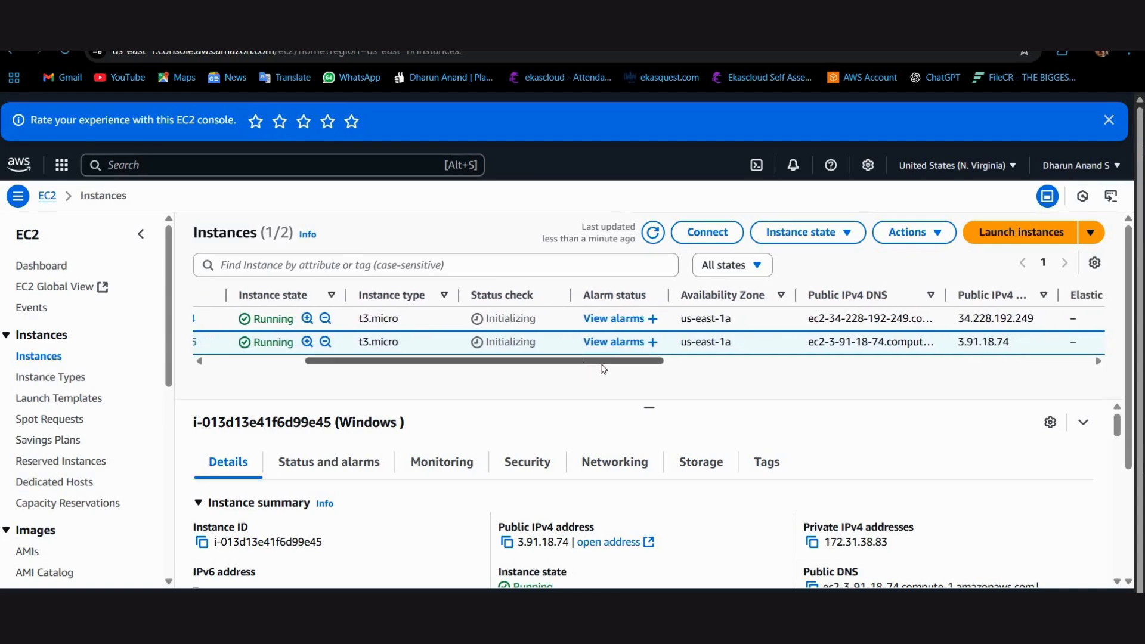
{"action": "scroll", "coordinate": [639, 365], "scroll_direction": "right", "scroll_amount": 3}
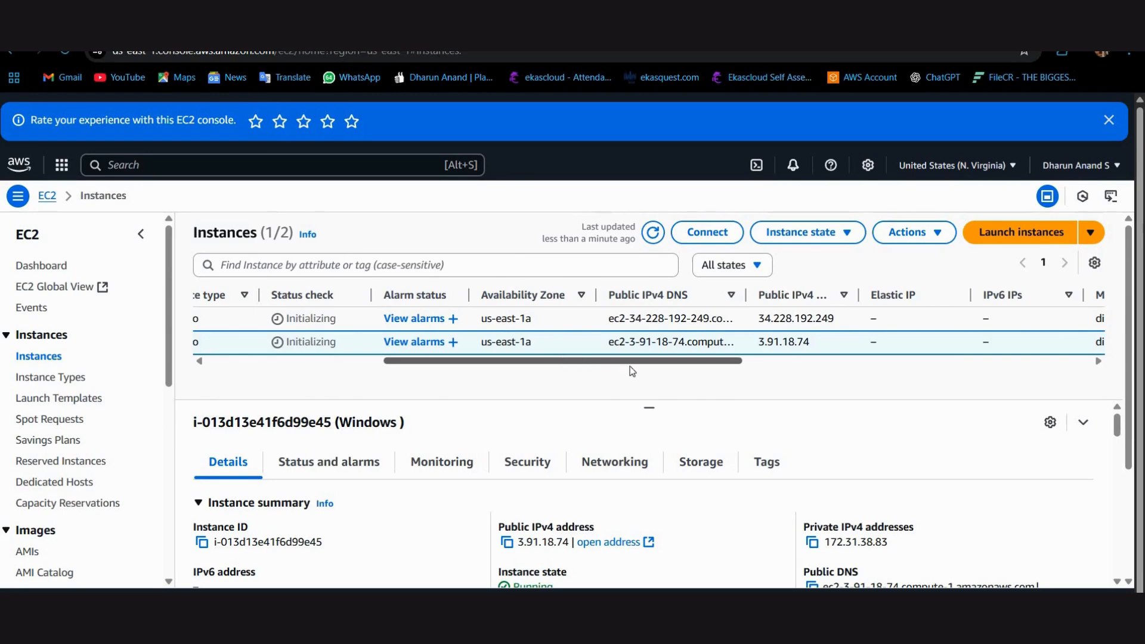
{"action": "scroll", "coordinate": [655, 370], "scroll_direction": "right", "scroll_amount": 2}
{"action": "scroll", "coordinate": [677, 372], "scroll_direction": "right", "scroll_amount": 5}
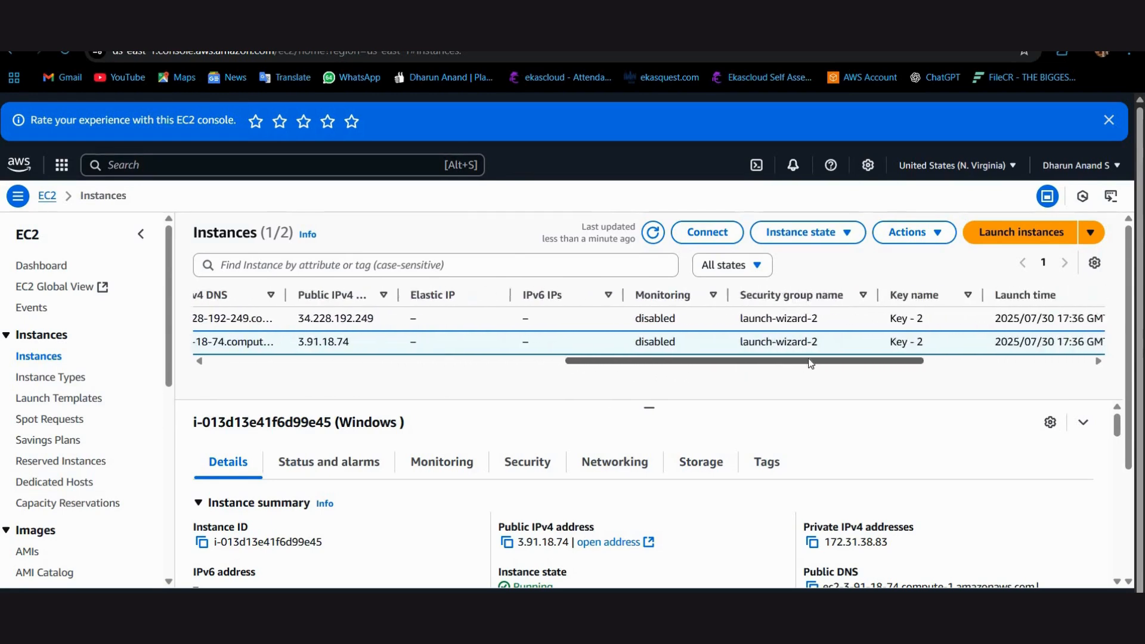
{"action": "scroll", "coordinate": [871, 342], "scroll_direction": "right", "scroll_amount": 5}
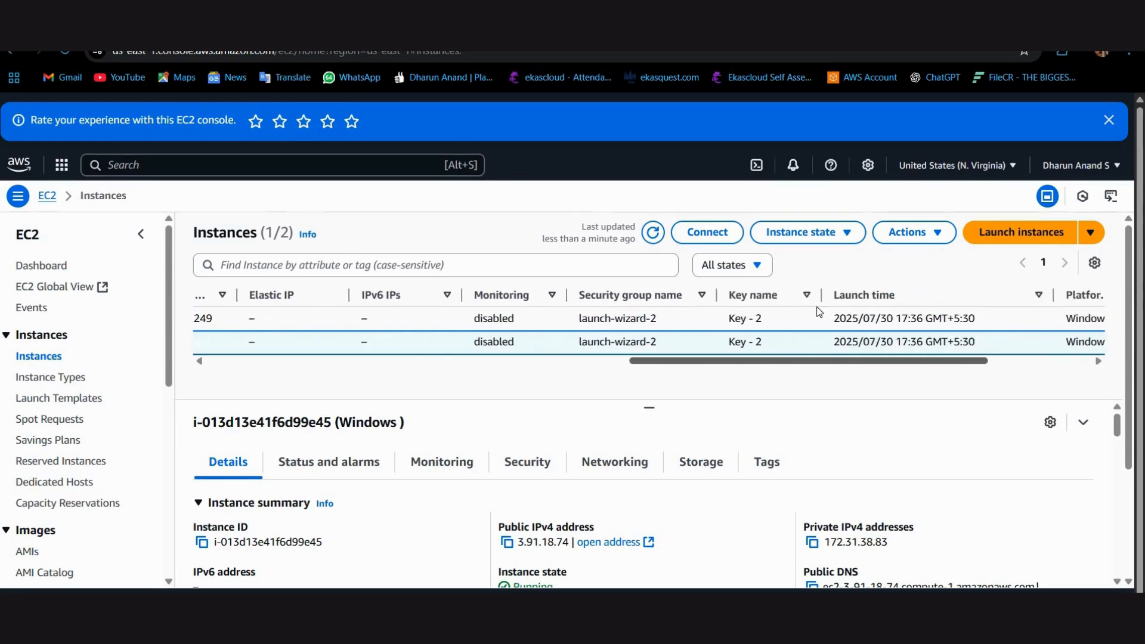
{"action": "left_click", "coordinate": [653, 233]}
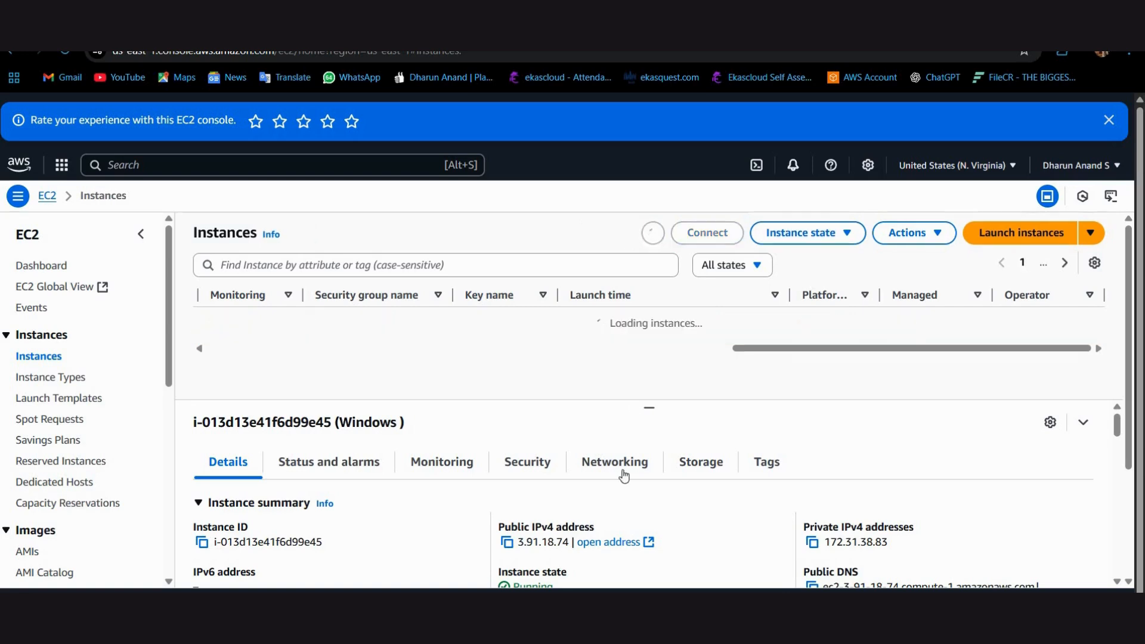
{"action": "scroll", "coordinate": [682, 393], "scroll_direction": "down", "scroll_amount": 2}
{"action": "scroll", "coordinate": [682, 394], "scroll_direction": "up", "scroll_amount": 2}
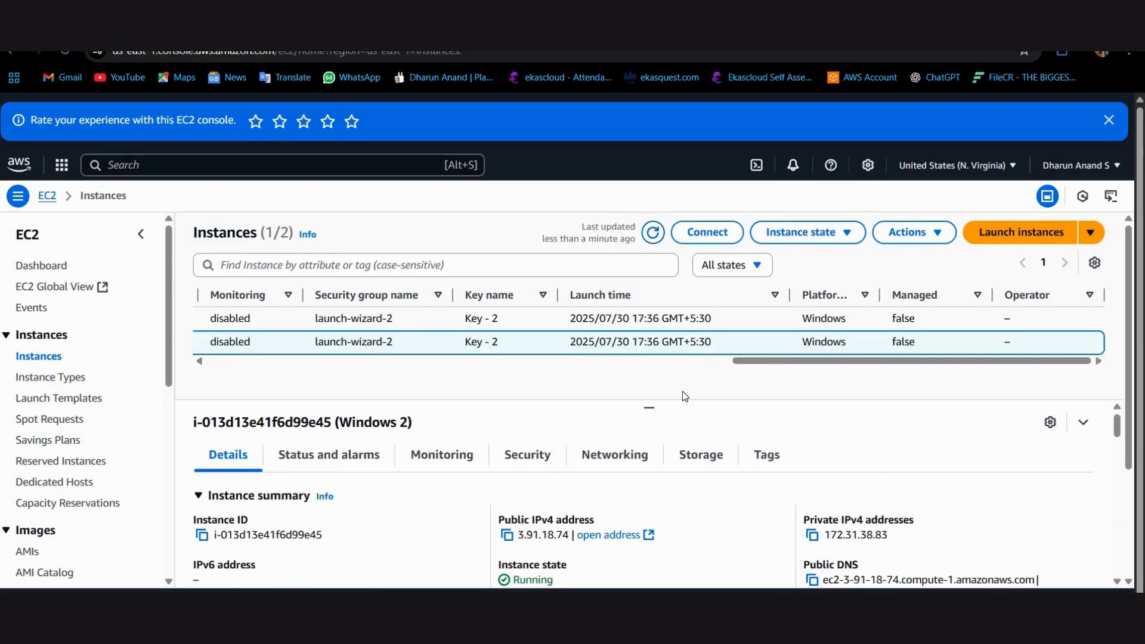
{"action": "scroll", "coordinate": [682, 392], "scroll_direction": "down", "scroll_amount": 5}
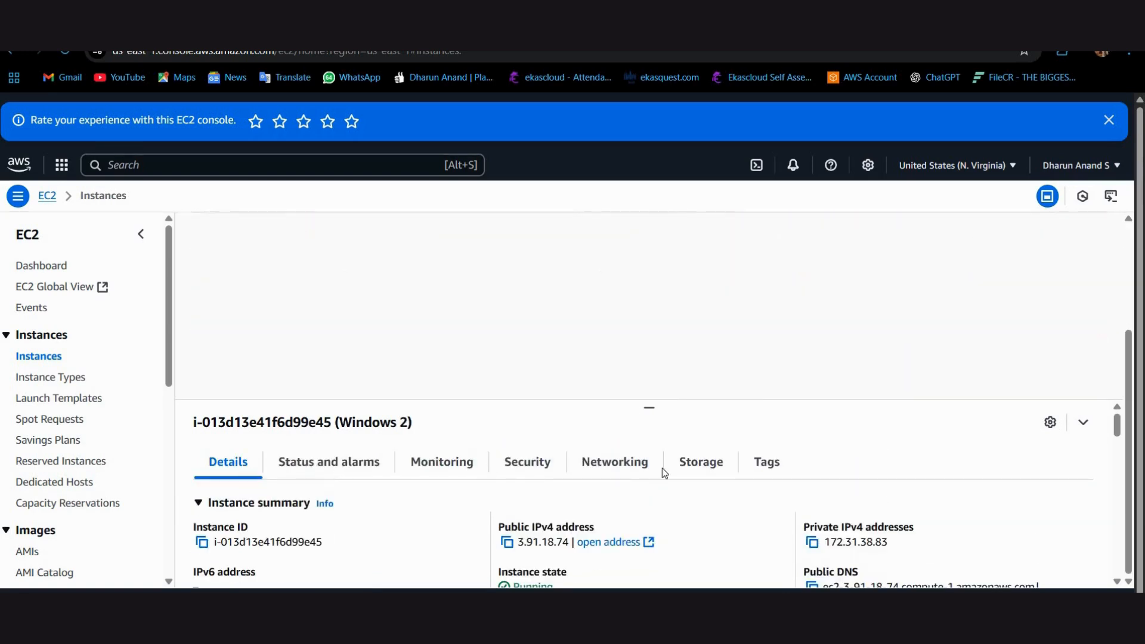
Step: Examine the Windows 2 instance's storage details, including its root device name and type and the attached volume's properties
{"action": "left_click", "coordinate": [709, 464]}
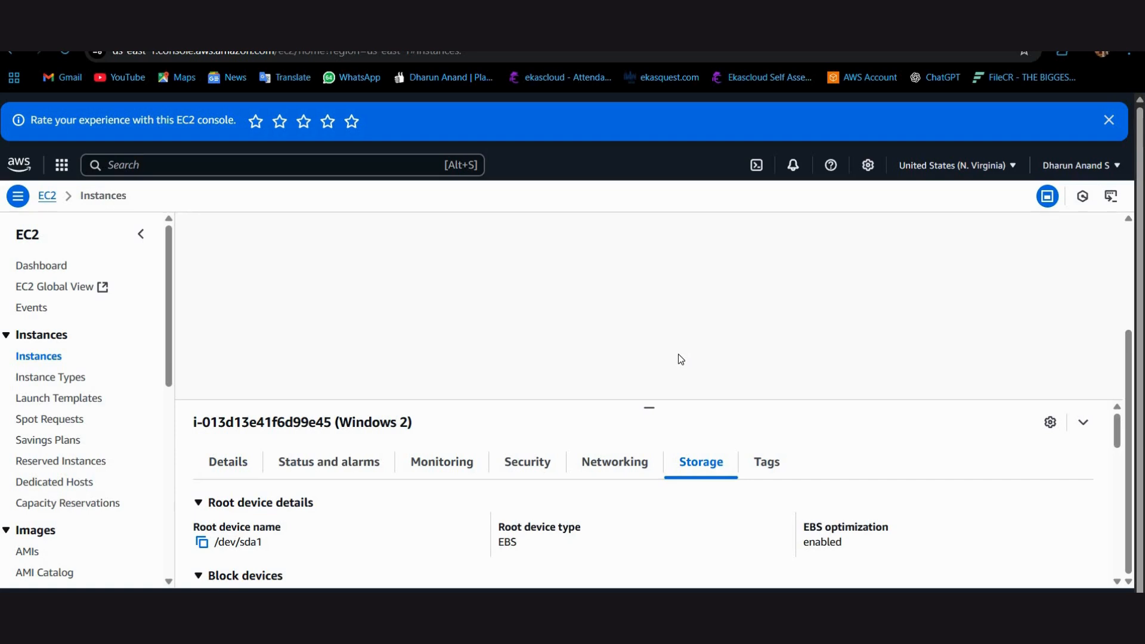
{"action": "scroll", "coordinate": [677, 353], "scroll_direction": "up", "scroll_amount": 3}
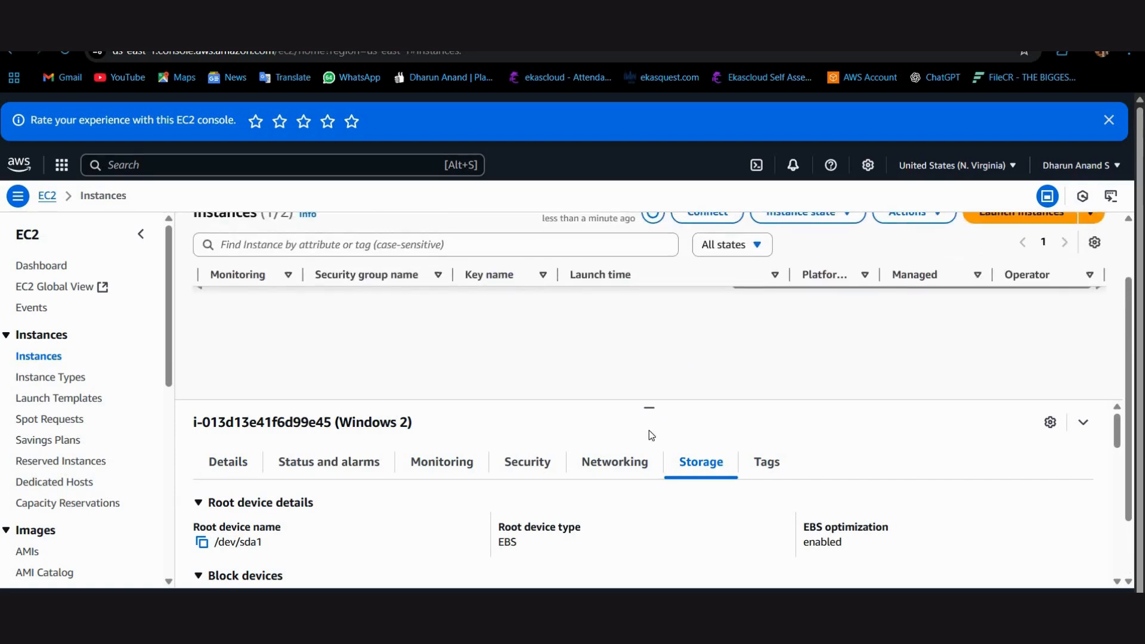
{"action": "scroll", "coordinate": [649, 435], "scroll_direction": "down", "scroll_amount": 5}
{"action": "scroll", "coordinate": [350, 468], "scroll_direction": "up", "scroll_amount": 4}
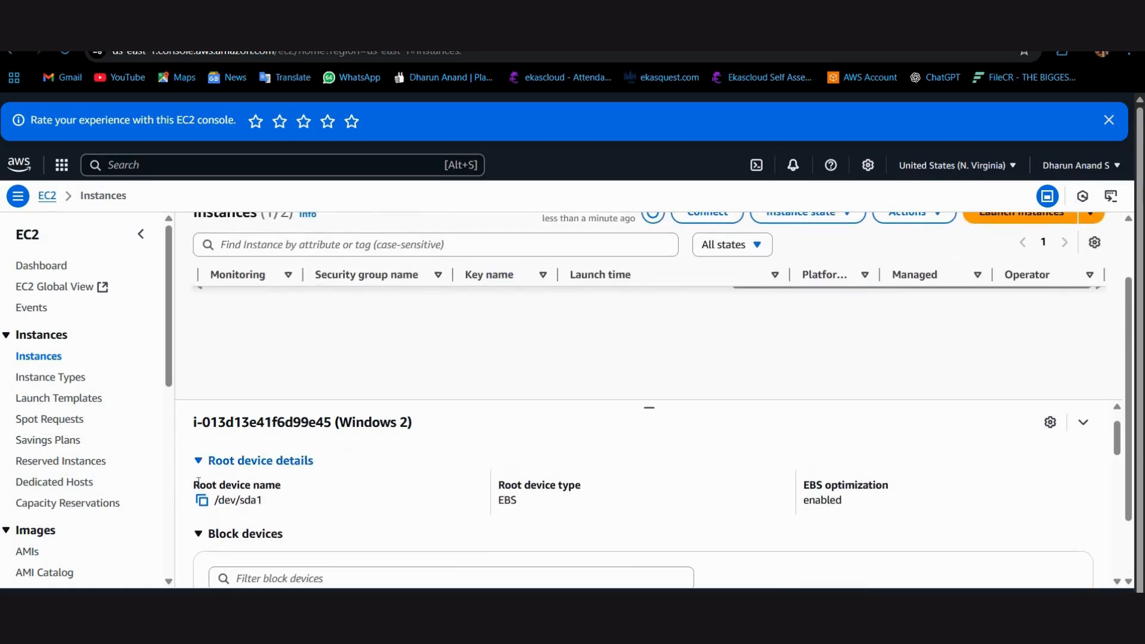
{"action": "triple_click", "coordinate": [270, 511]}
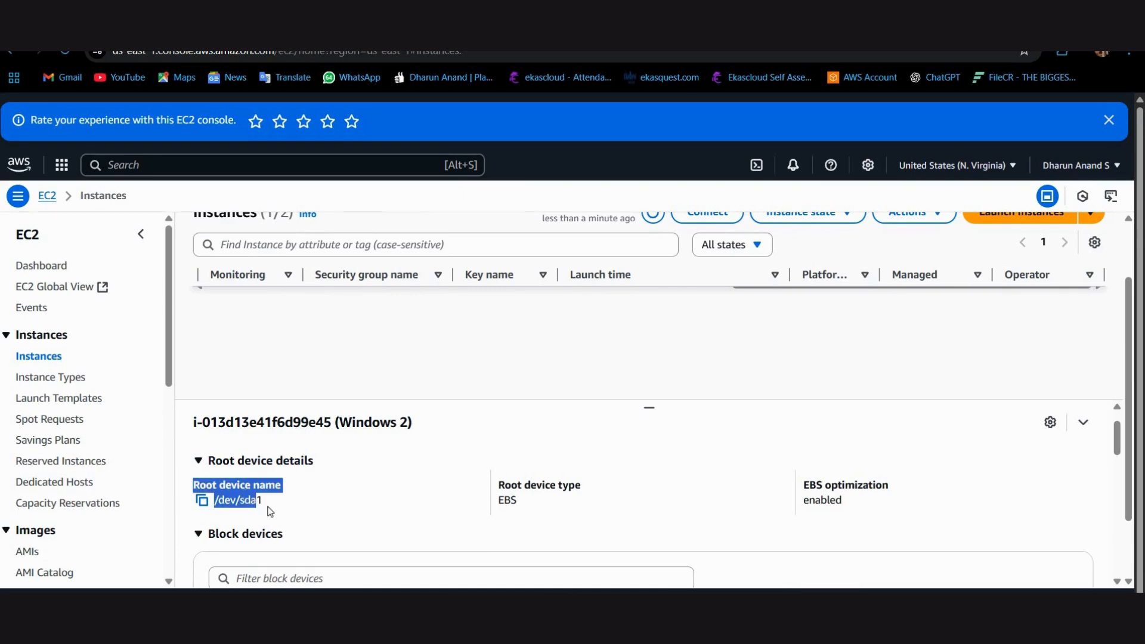
{"action": "left_click_drag", "start_coordinate": [502, 501], "coordinate": [605, 503]}
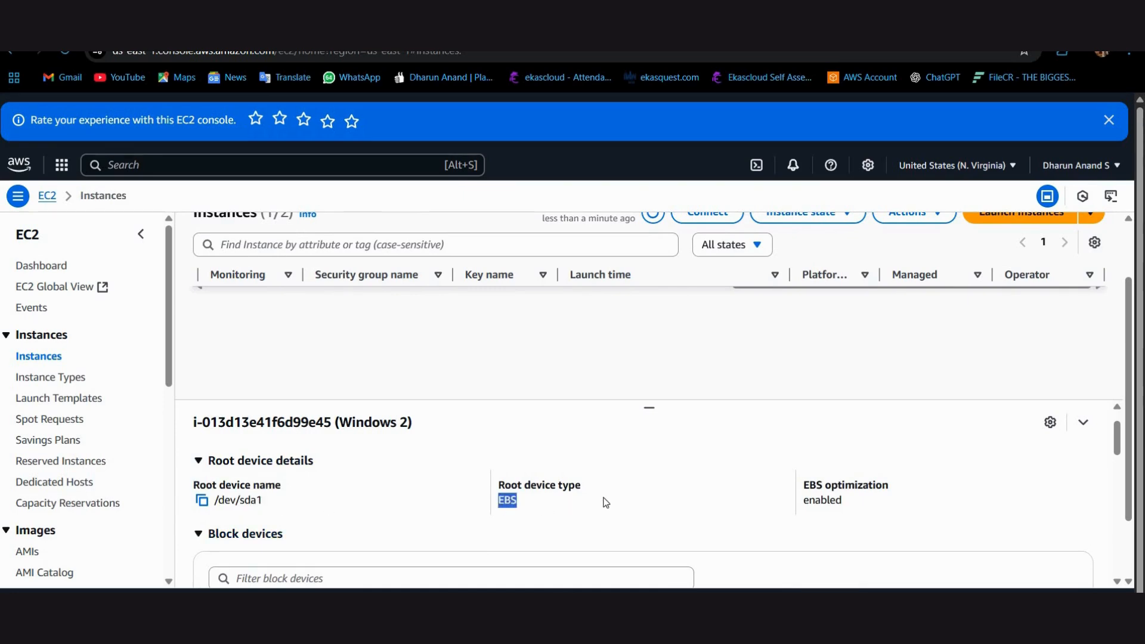
{"action": "left_click", "coordinate": [604, 502]}
{"action": "scroll", "coordinate": [313, 527], "scroll_direction": "down", "scroll_amount": 3}
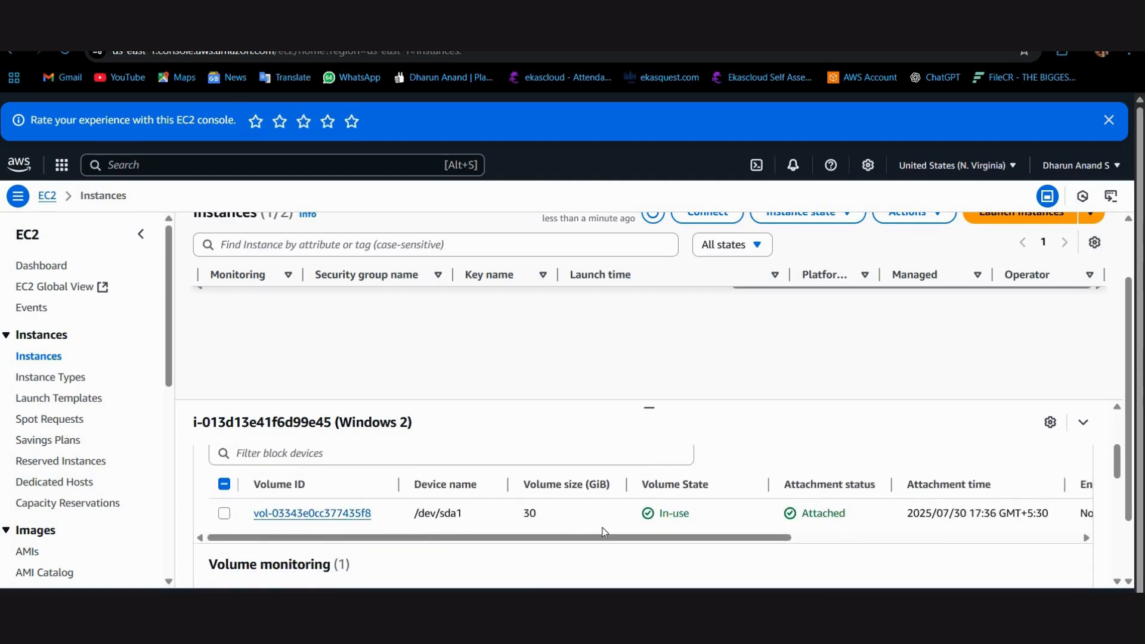
{"action": "left_click_drag", "start_coordinate": [701, 538], "coordinate": [979, 522]}
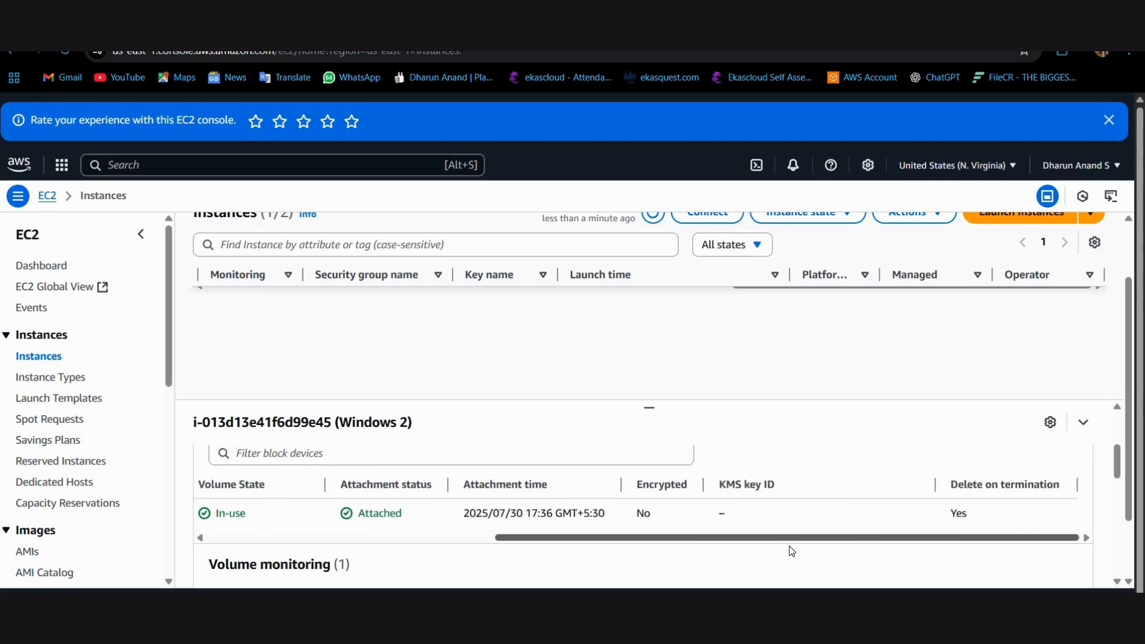
{"action": "scroll", "coordinate": [566, 540], "scroll_direction": "left", "scroll_amount": 5}
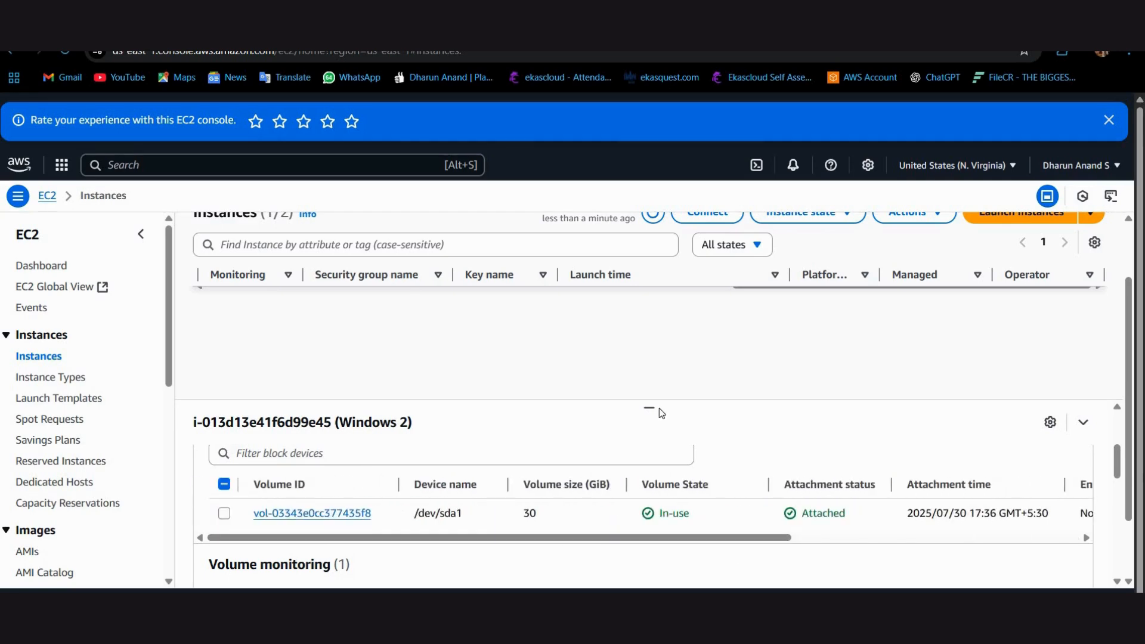
Step: Look through the available instance state changes and the action categories for the Windows 2 instance
{"action": "scroll", "coordinate": [698, 387], "scroll_direction": "up", "scroll_amount": 3}
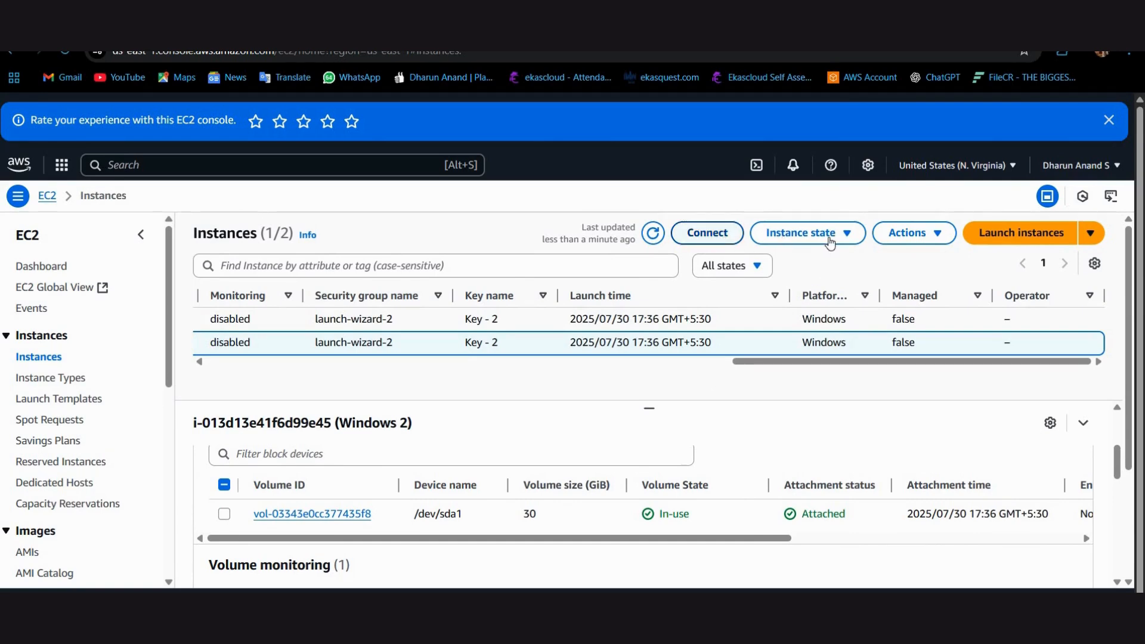
{"action": "left_click", "coordinate": [827, 242]}
{"action": "key", "text": "Down"}
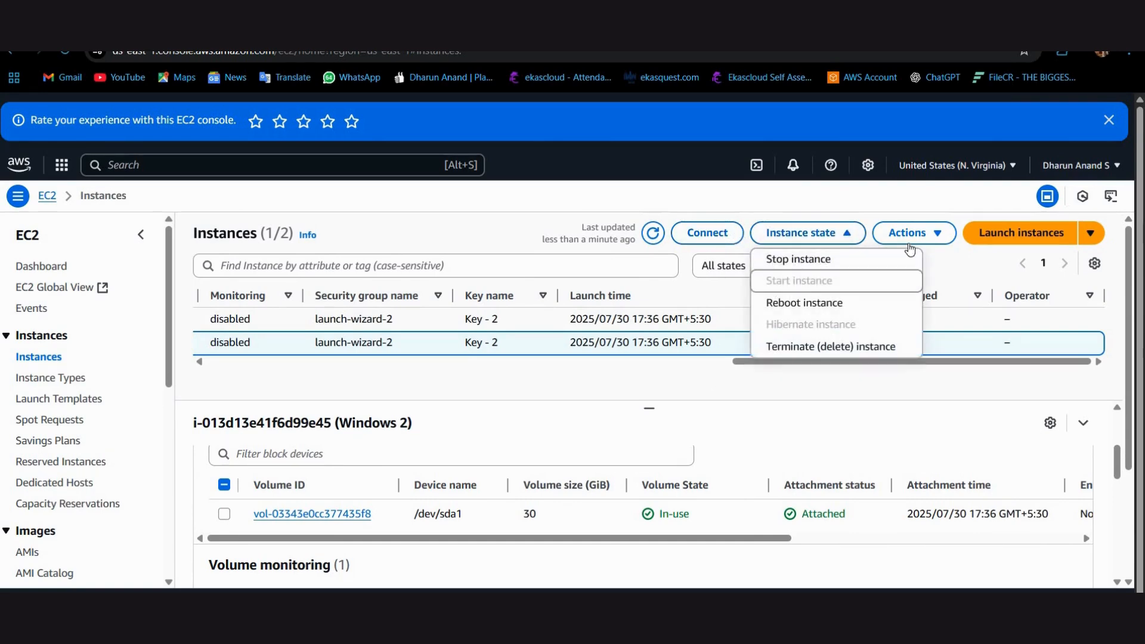
{"action": "left_click", "coordinate": [883, 234]}
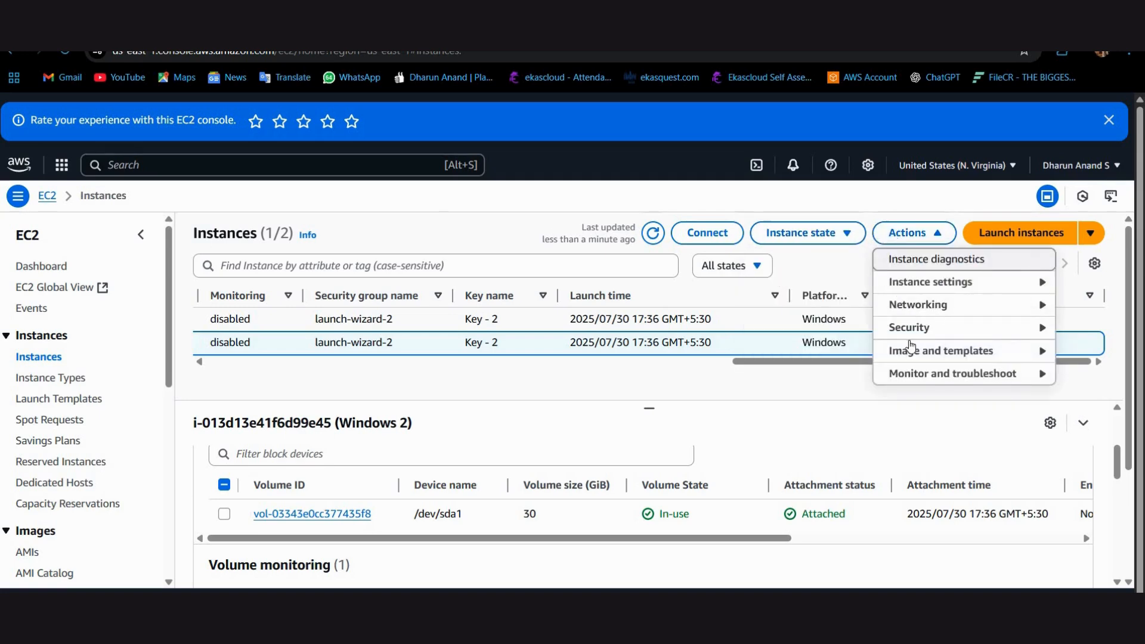
{"action": "key", "text": "Down"}
{"action": "key", "text": "Down"}
{"action": "key", "text": "Down"}
{"action": "key", "text": "Up"}
{"action": "key", "text": "Up"}
{"action": "key", "text": "Up"}
{"action": "key", "text": "Down"}
{"action": "key", "text": "Down"}
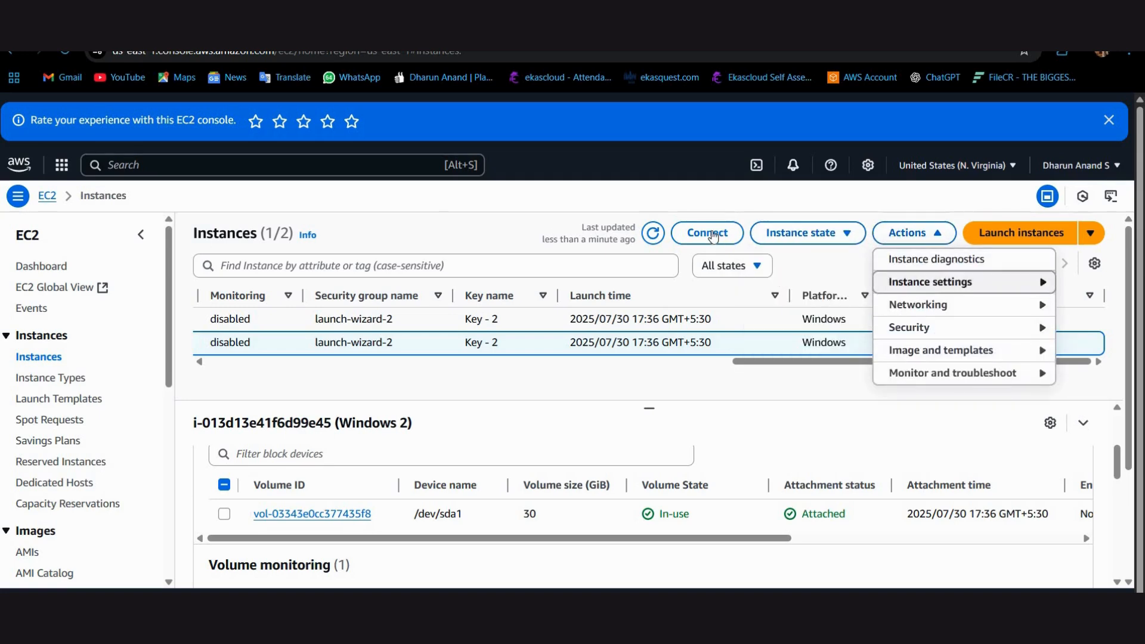
Step: Open the connection options for the Windows 2 instance and show its RDP client details
{"action": "left_click", "coordinate": [712, 234]}
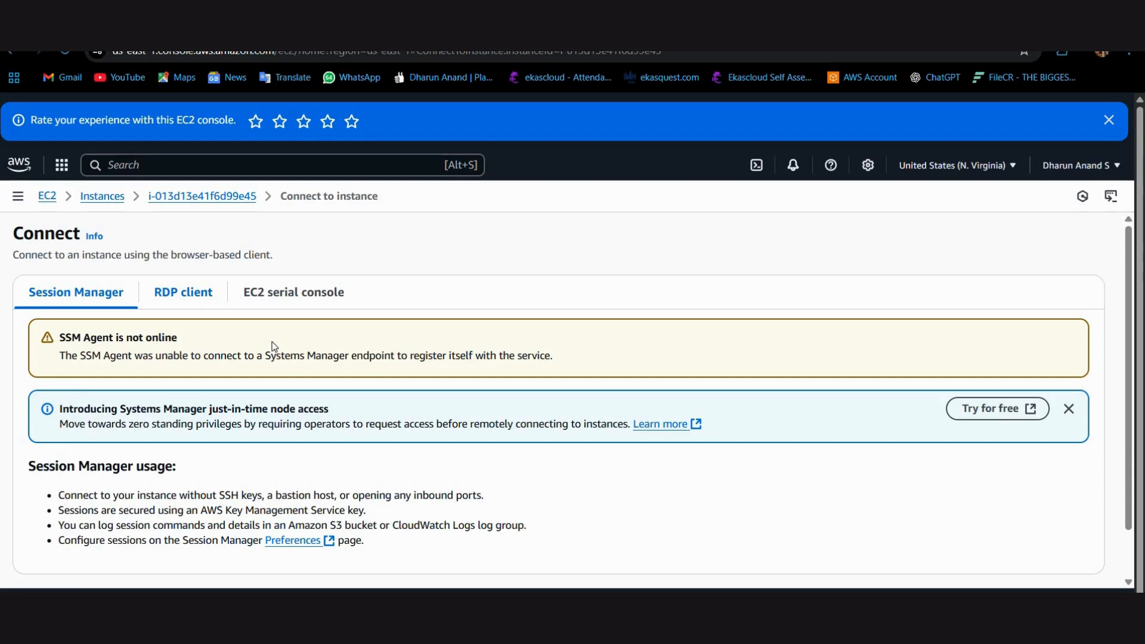
{"action": "left_click", "coordinate": [183, 291]}
{"action": "scroll", "coordinate": [132, 444], "scroll_direction": "down", "scroll_amount": 4}
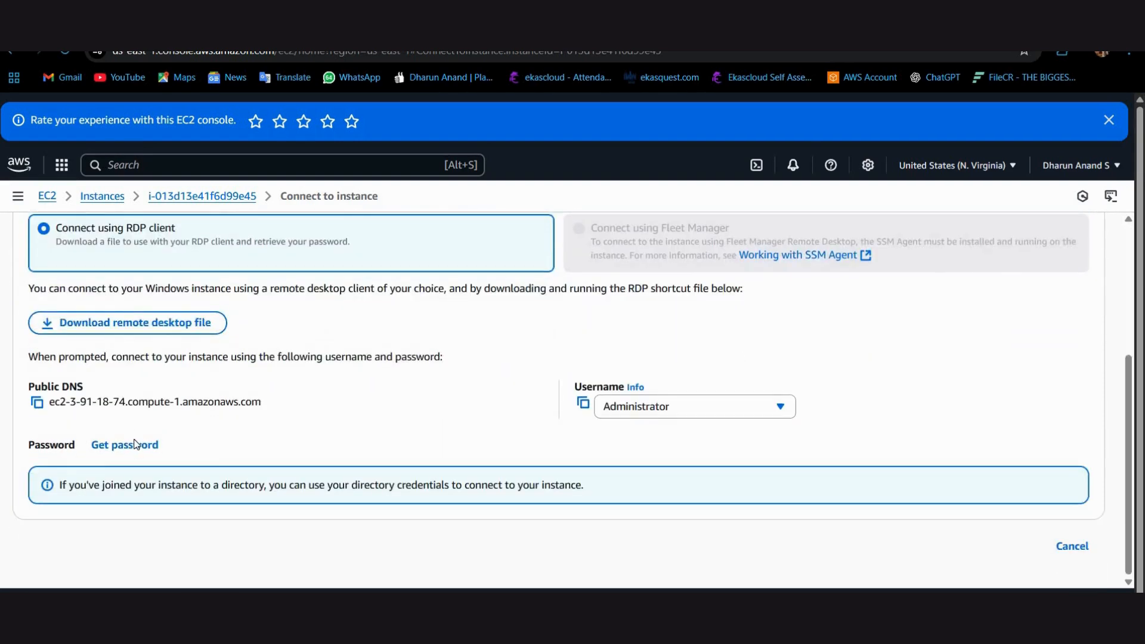
Step: Retrieve the Windows 2 administrator password by uploading the private key file Key - 2.pem and decrypting it
{"action": "left_click", "coordinate": [135, 444]}
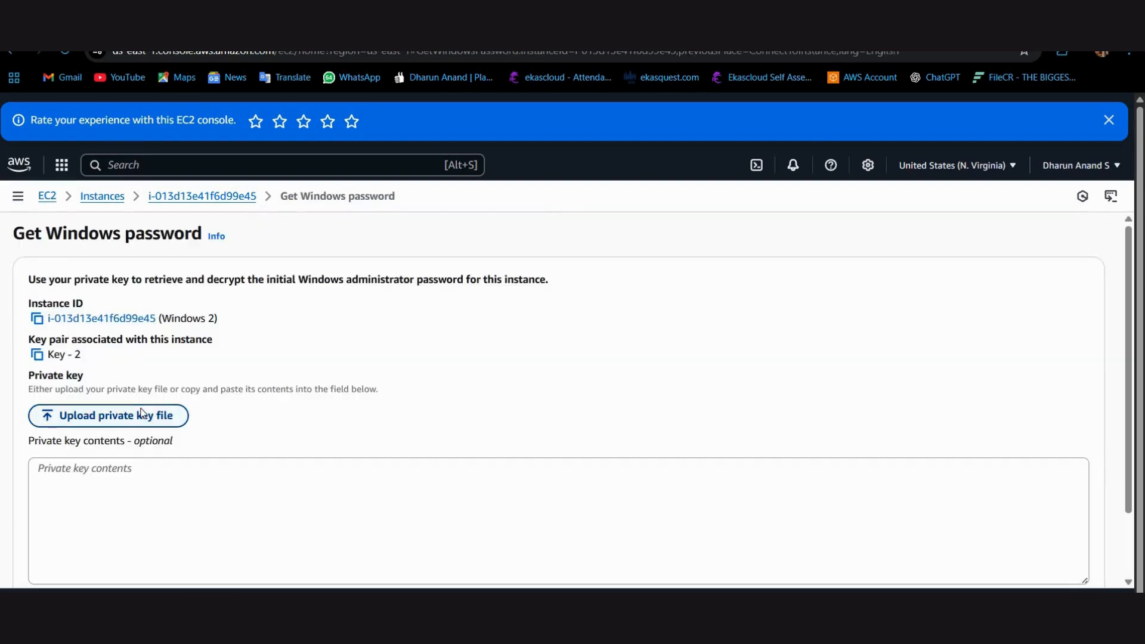
{"action": "left_click", "coordinate": [142, 414]}
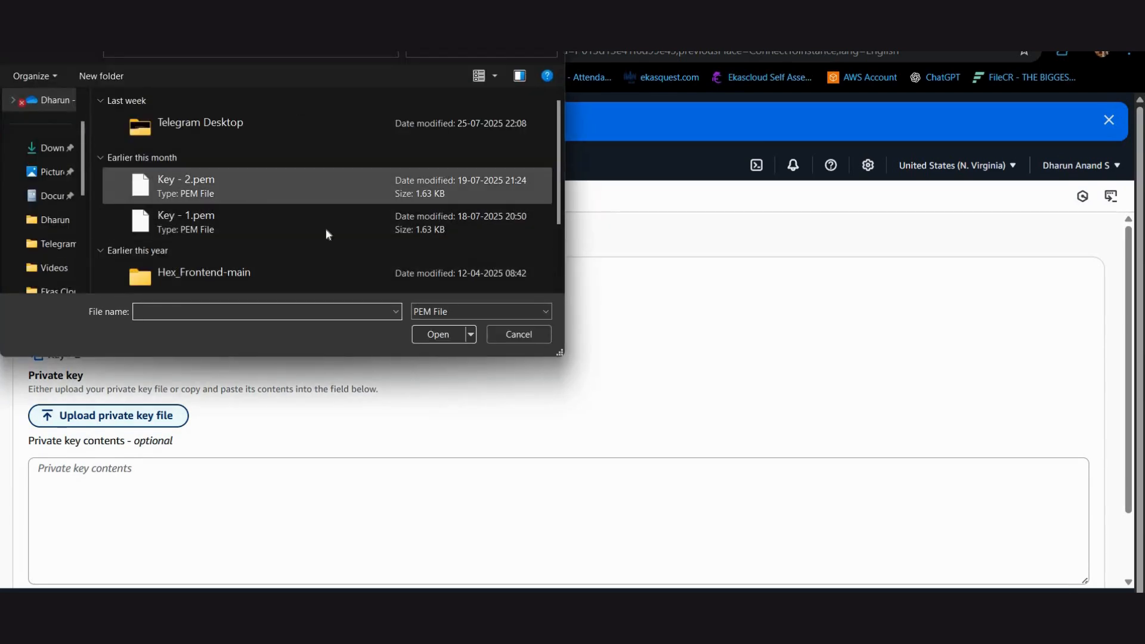
{"action": "left_click", "coordinate": [248, 190]}
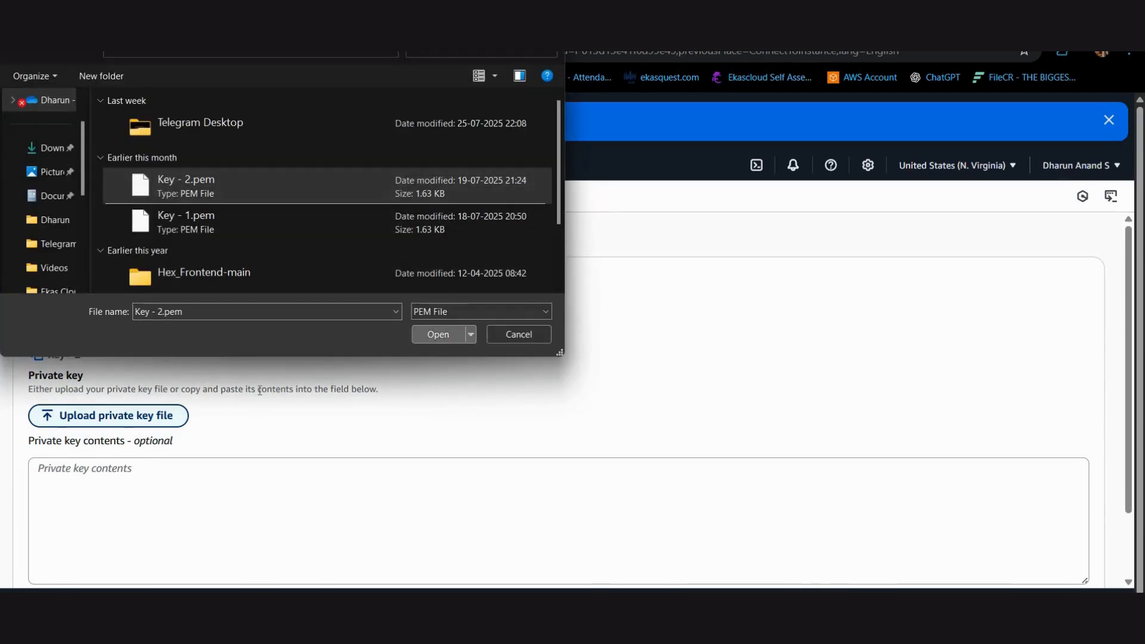
{"action": "key", "text": "Return"}
{"action": "scroll", "coordinate": [829, 521], "scroll_direction": "down", "scroll_amount": 3}
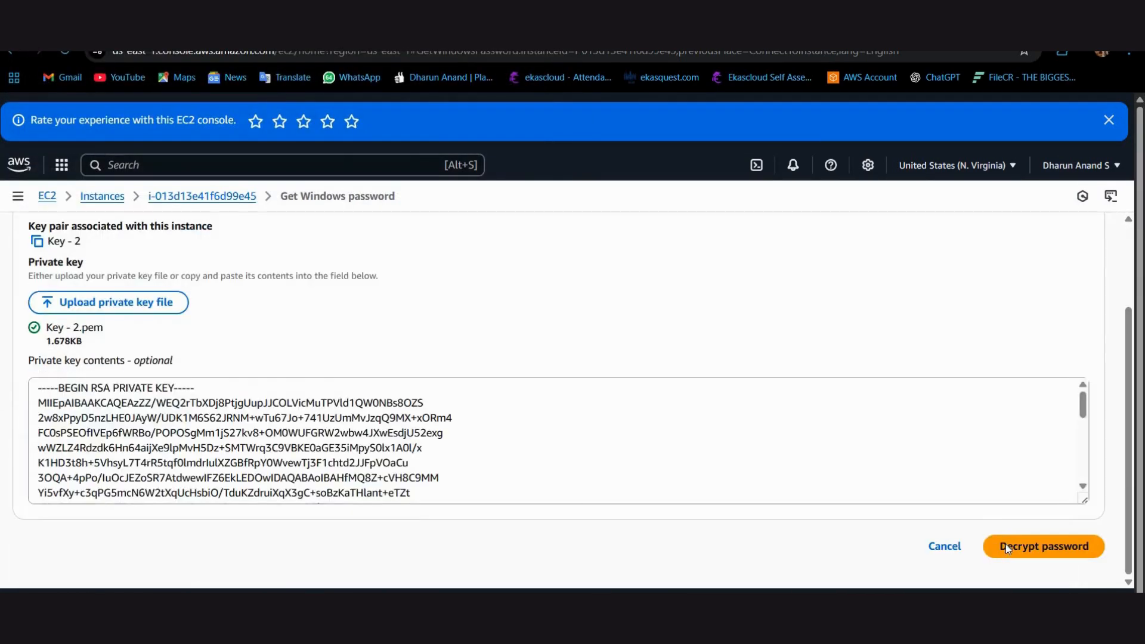
{"action": "left_click", "coordinate": [1006, 547]}
{"action": "scroll", "coordinate": [828, 406], "scroll_direction": "down", "scroll_amount": 2}
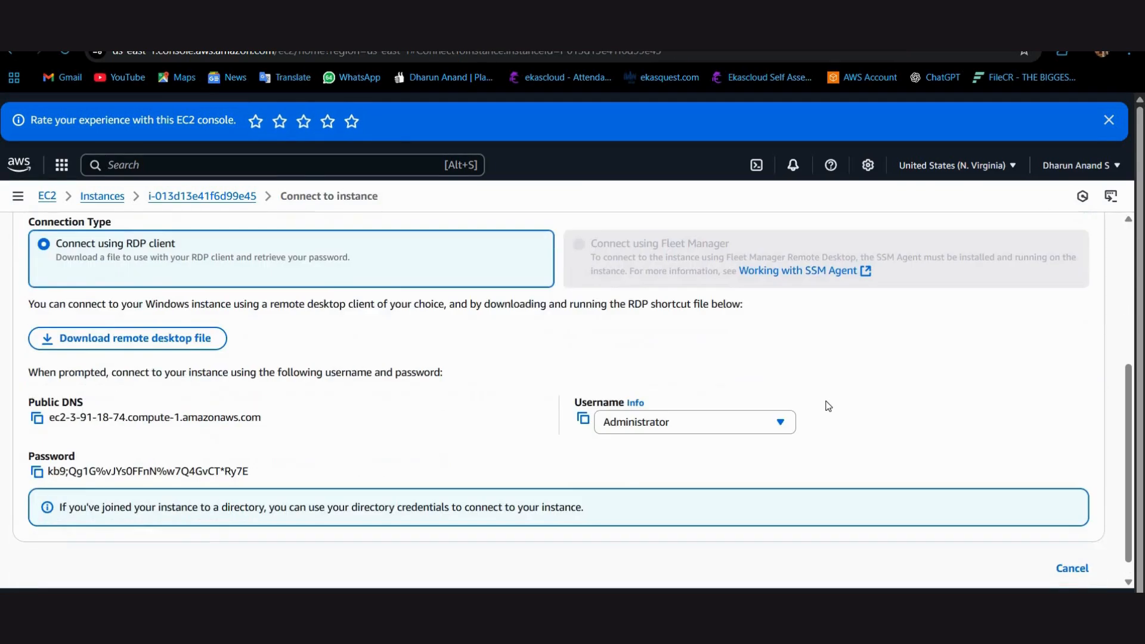
Step: Search the local computer for Remote Desktop Connection and switch to it
{"action": "key", "text": "super"}
{"action": "type", "text": "re"}
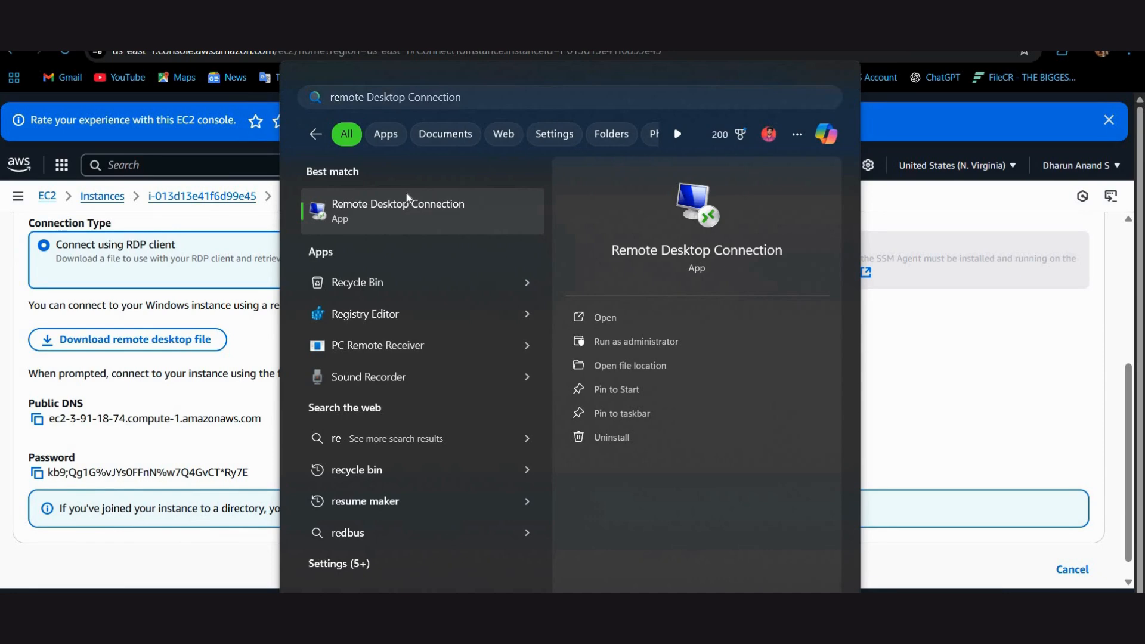
{"action": "left_click", "coordinate": [408, 197]}
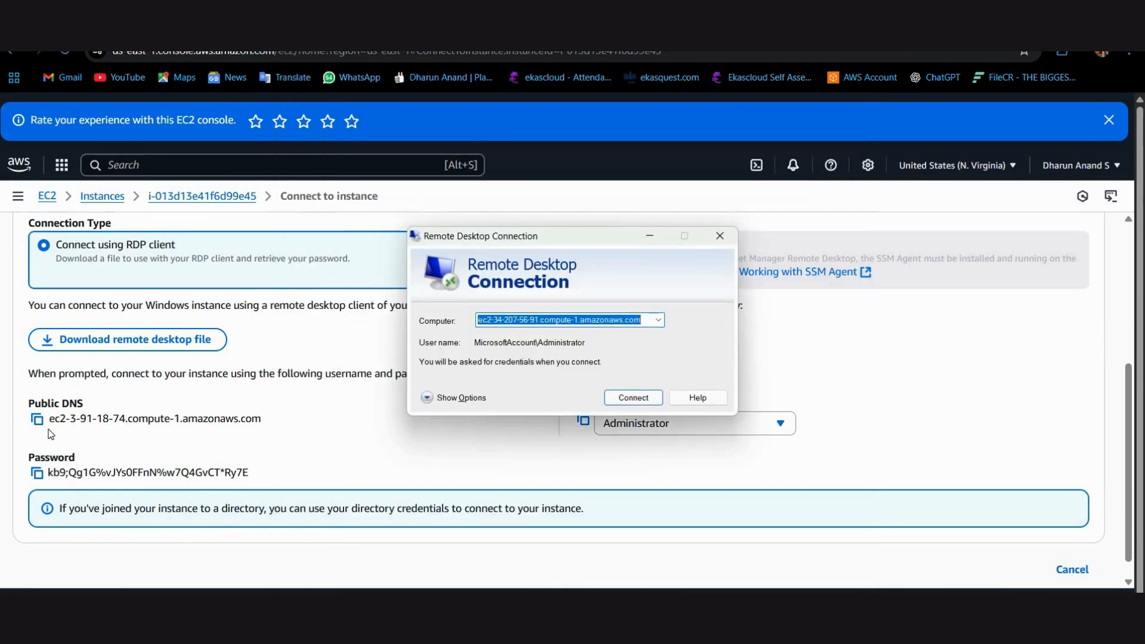
Step: Copy the Windows 2 instance's public DNS into Remote Desktop Connection as the computer and start the connection
{"action": "left_click", "coordinate": [37, 422]}
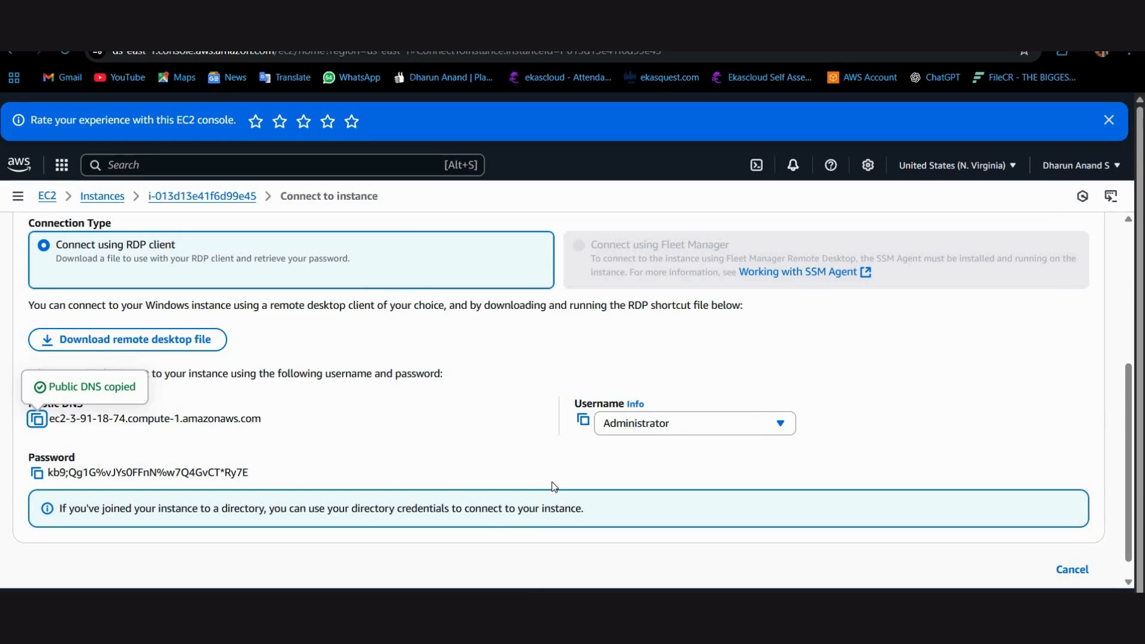
{"action": "key", "text": "alt+Tab"}
{"action": "left_click", "coordinate": [455, 330]}
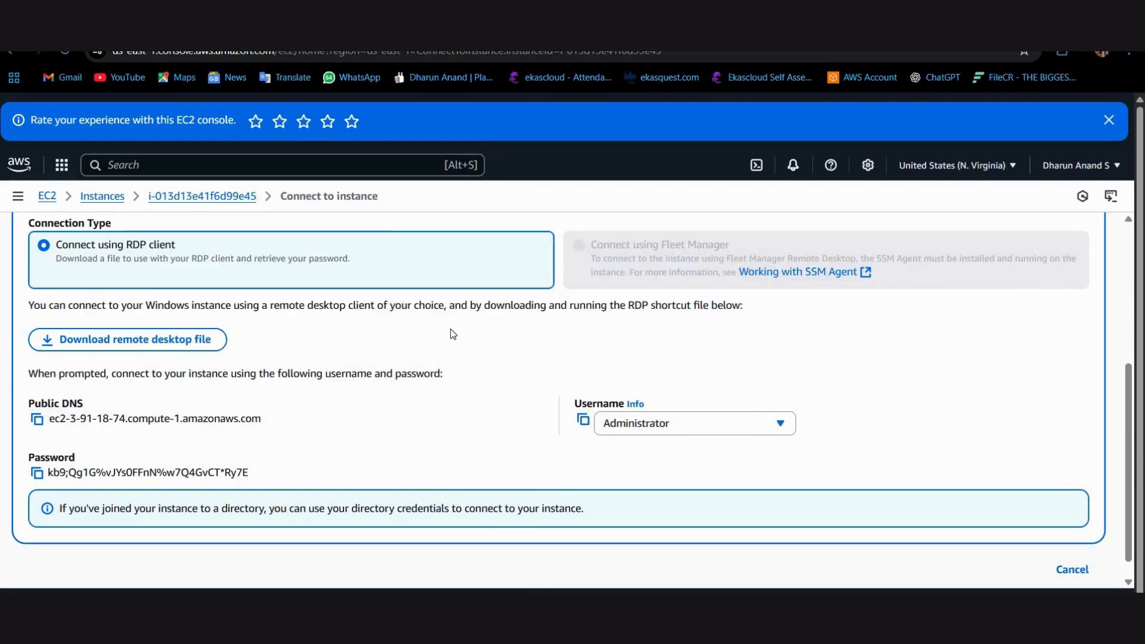
{"action": "key", "text": "alt+Tab"}
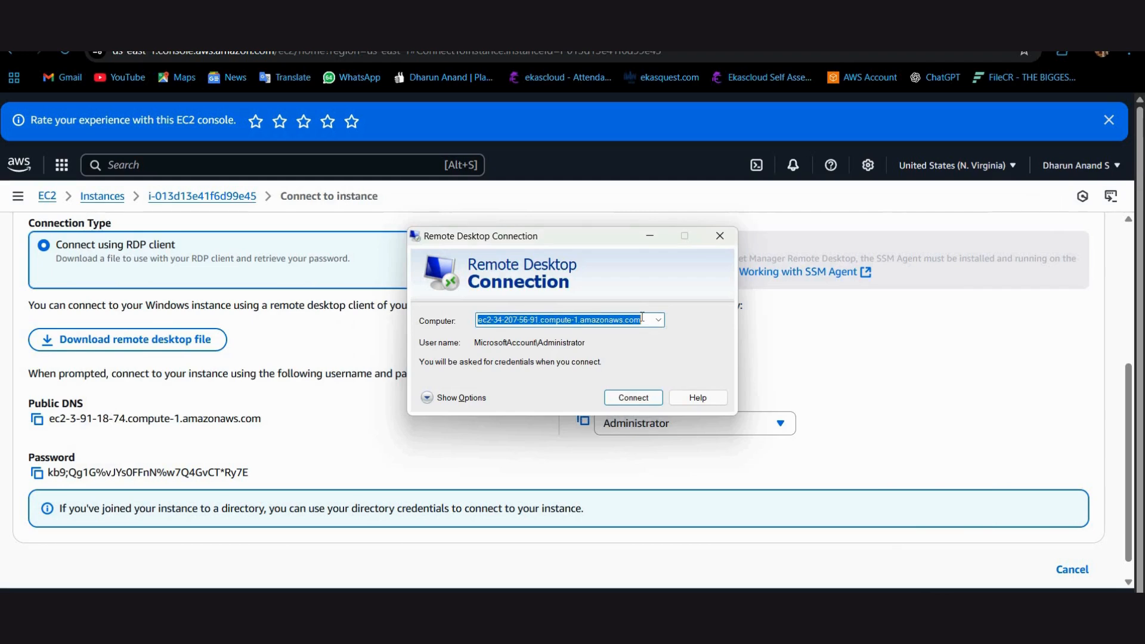
{"action": "double_click", "coordinate": [642, 318]}
{"action": "double_click", "coordinate": [642, 319]}
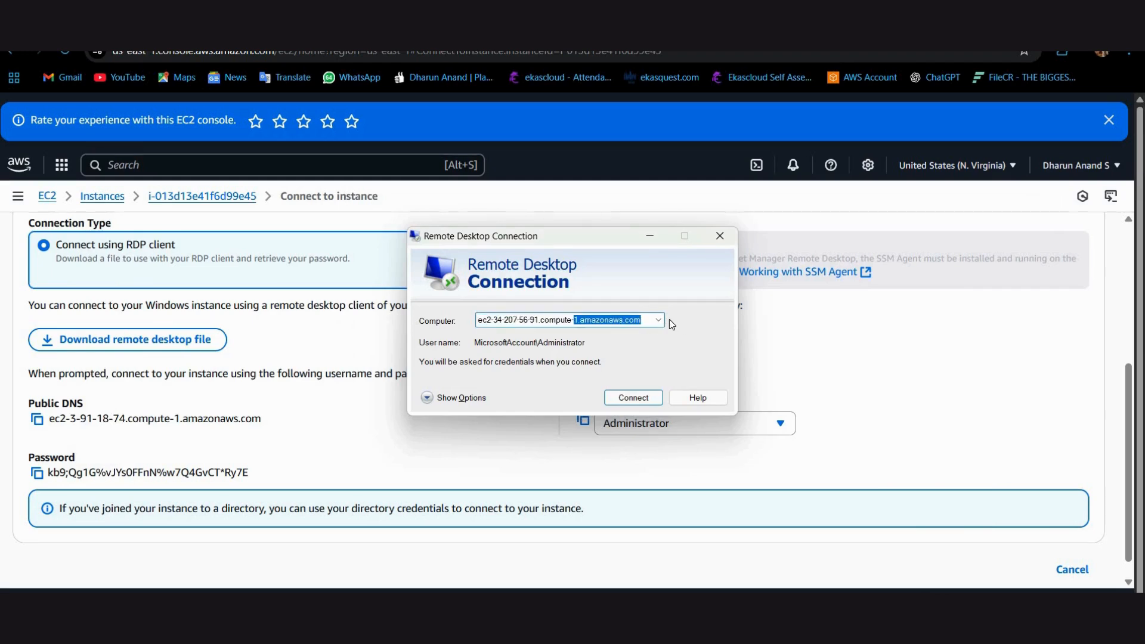
{"action": "left_click", "coordinate": [657, 321]}
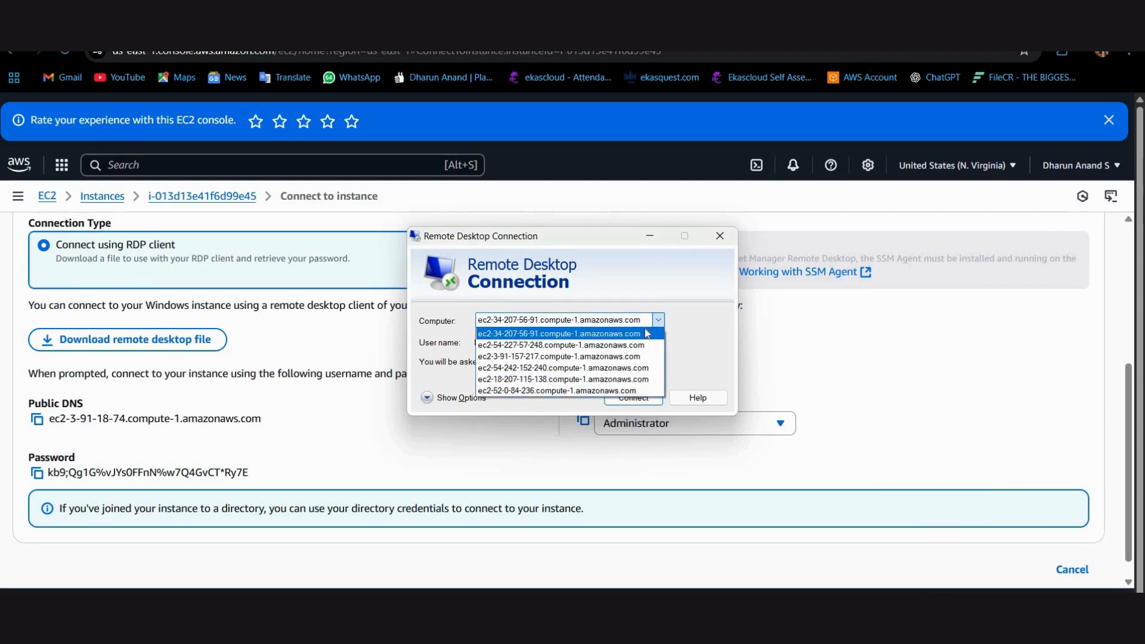
{"action": "left_click", "coordinate": [647, 333]}
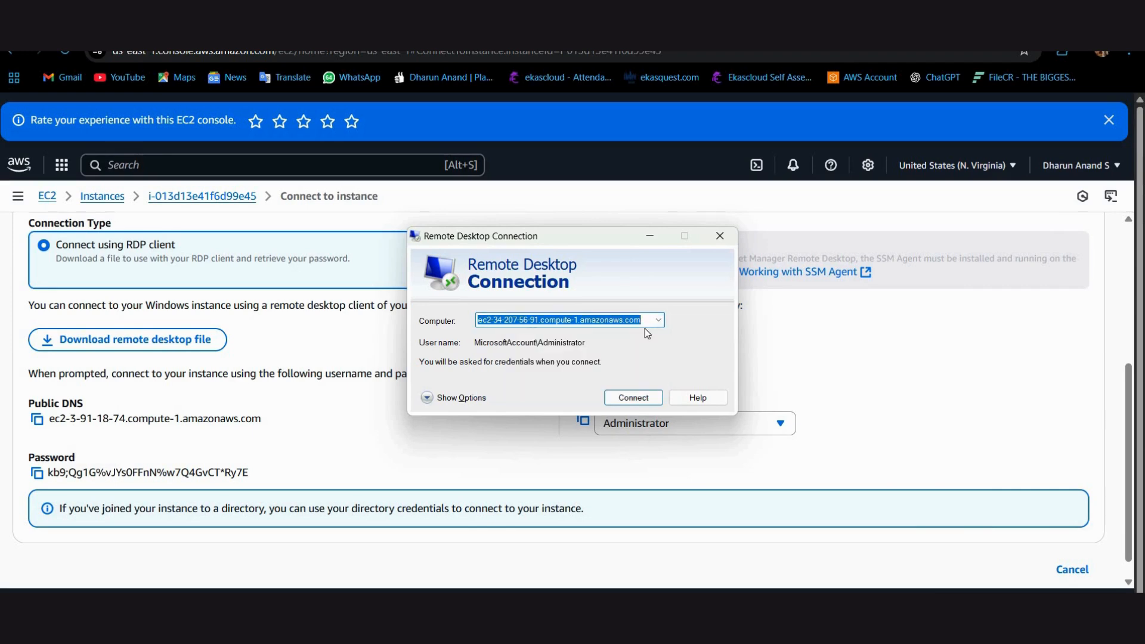
{"action": "key", "text": "ctrl+v"}
{"action": "left_click", "coordinate": [627, 398]}
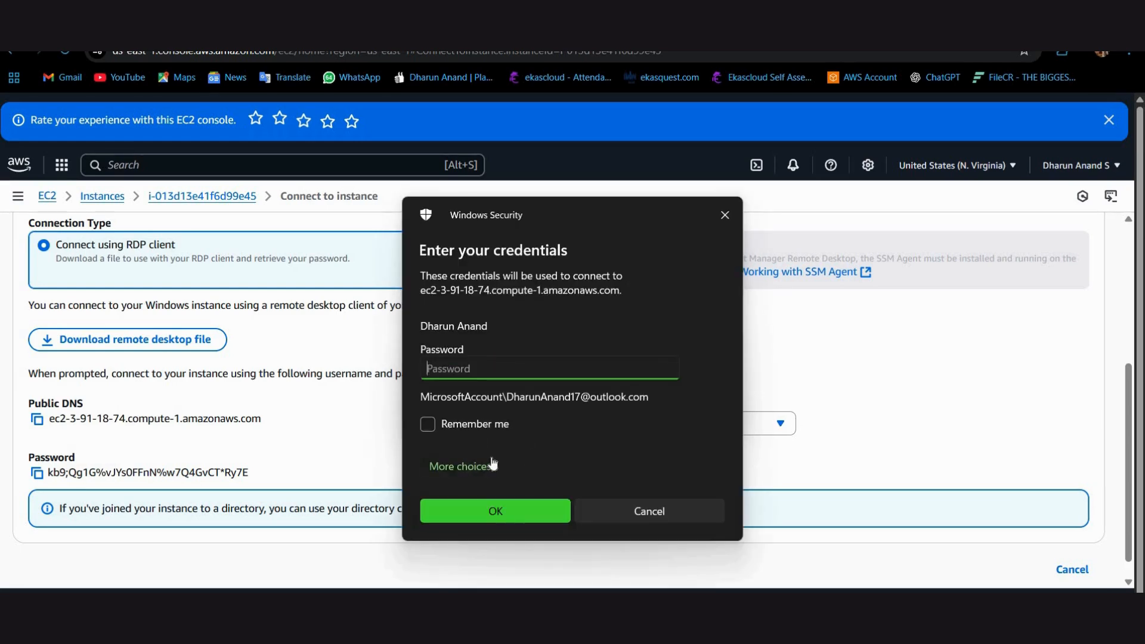
Step: Choose a different account for the remote login and enter the copied user name Administrator
{"action": "left_click", "coordinate": [468, 467]}
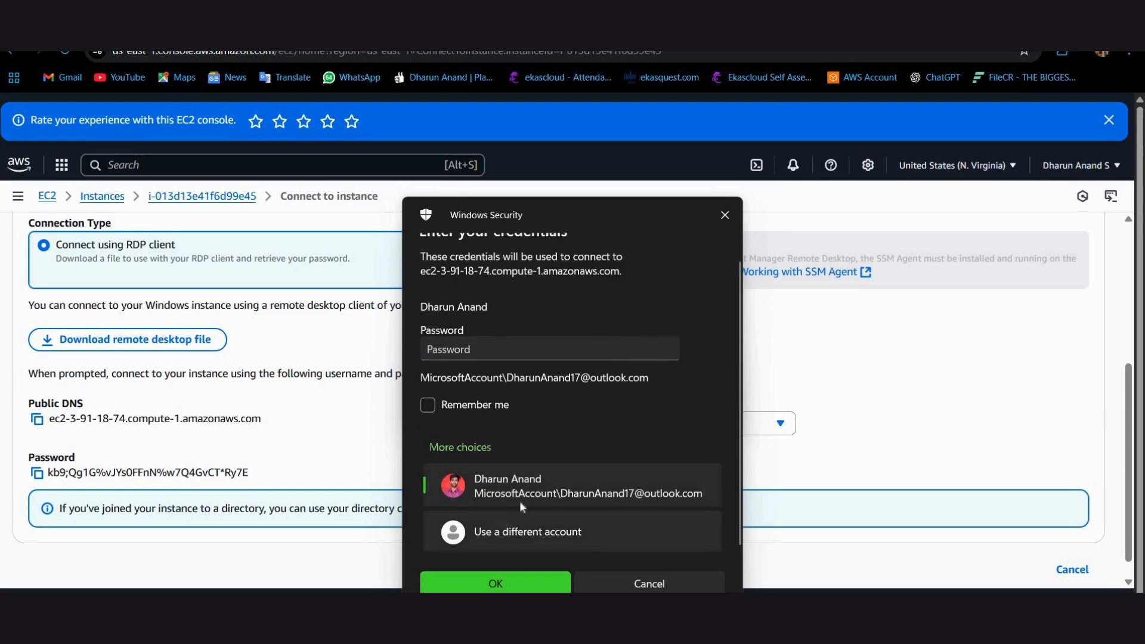
{"action": "left_click", "coordinate": [512, 527]}
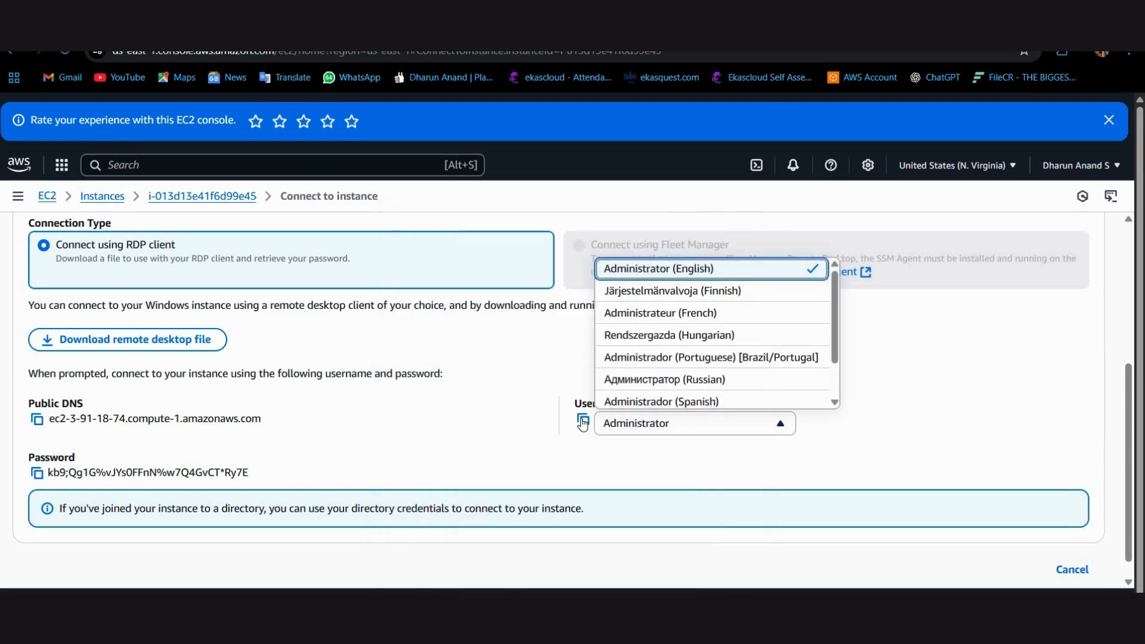
{"action": "left_click", "coordinate": [583, 421]}
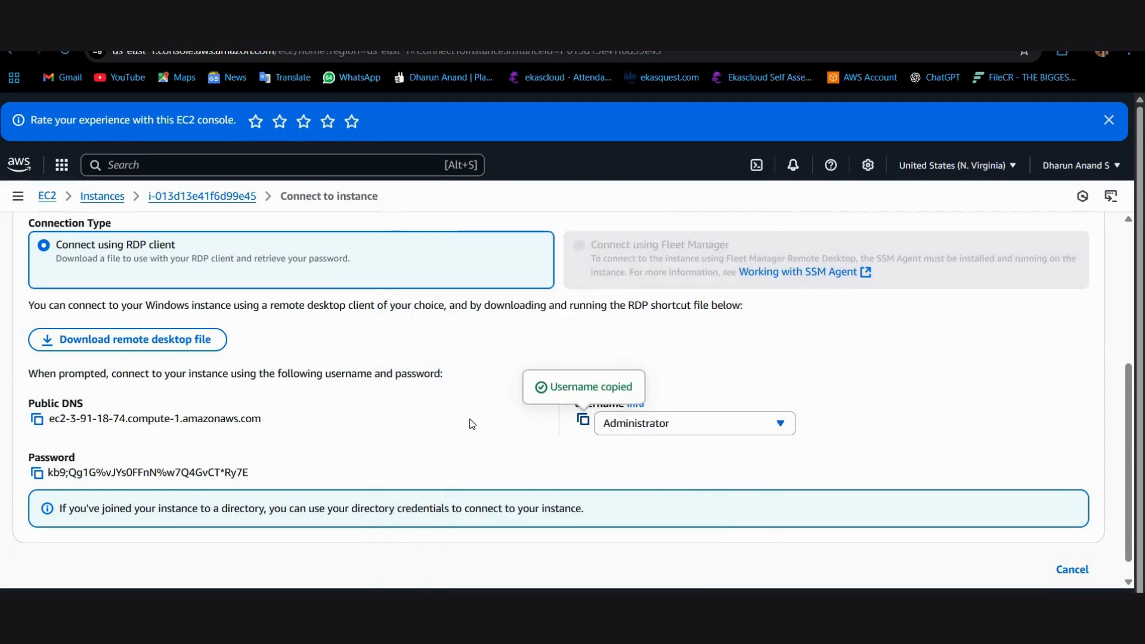
{"action": "key", "text": "alt+Tab"}
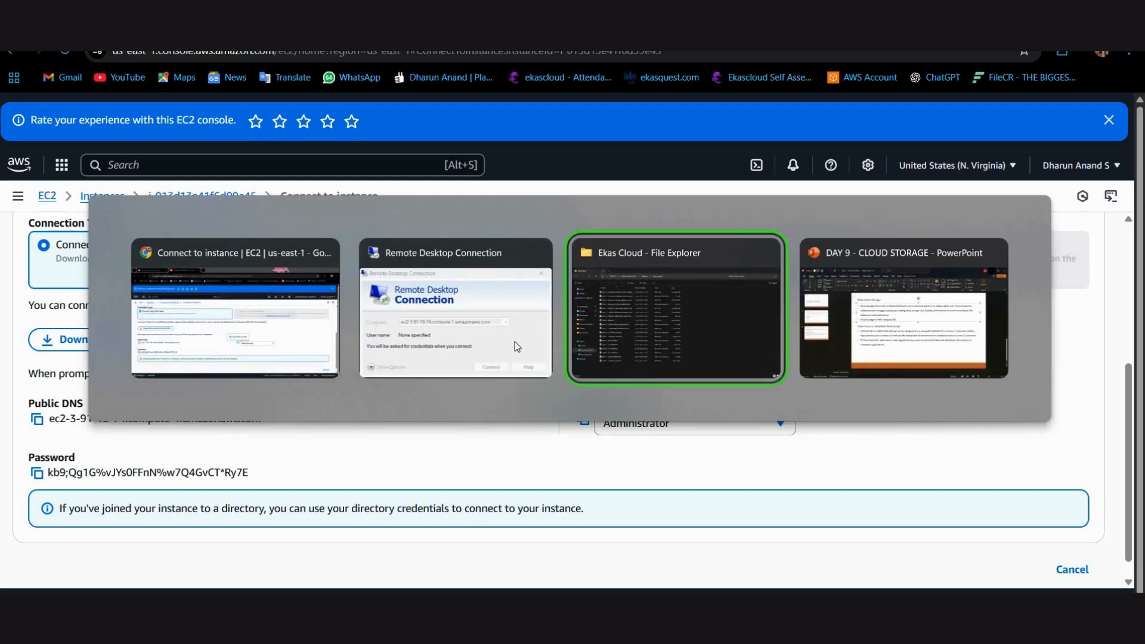
{"action": "left_click", "coordinate": [514, 341]}
{"action": "key", "text": "ctrl+v"}
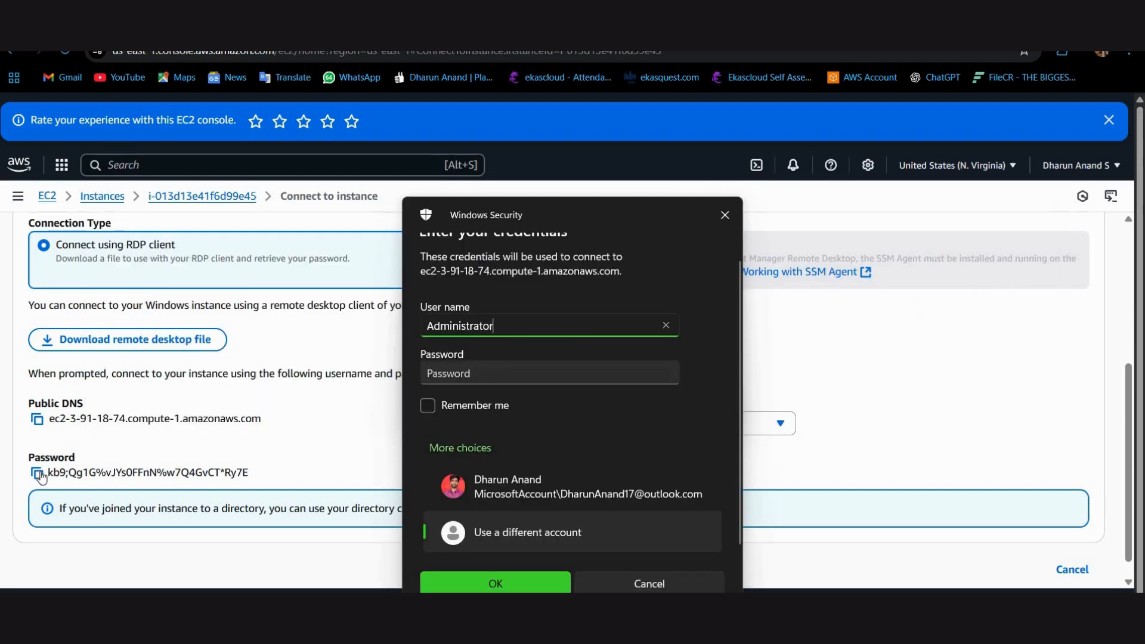
Step: Paste the decrypted administrator password into the login, submit the credentials and connect despite the certificate warning
{"action": "left_click", "coordinate": [37, 474]}
{"action": "left_click", "coordinate": [37, 474]}
{"action": "key", "text": "alt+Tab"}
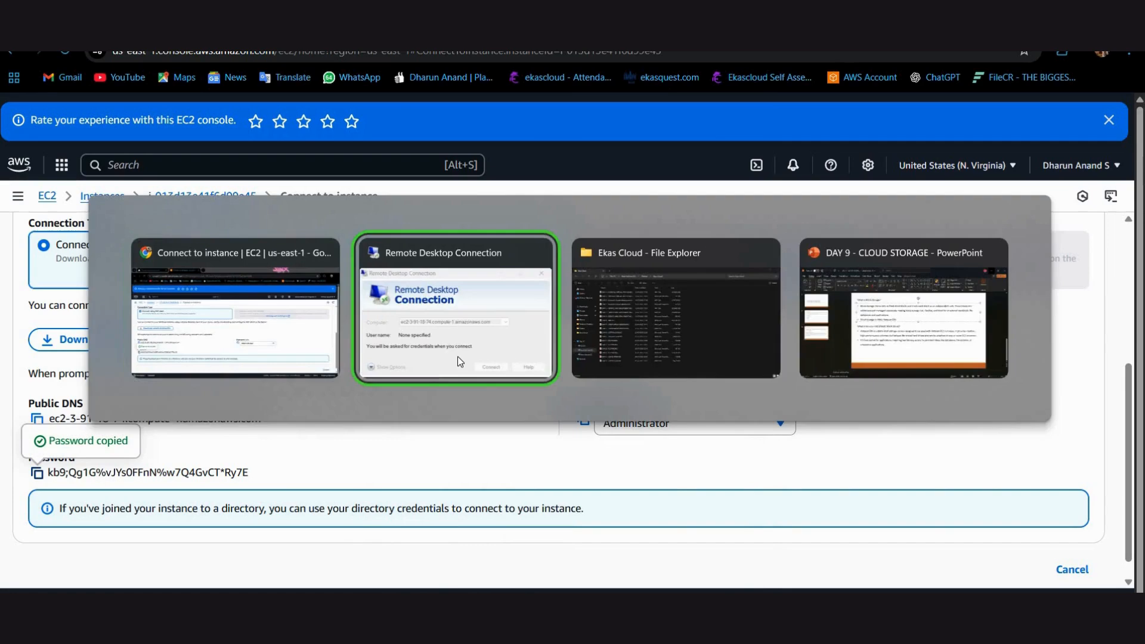
{"action": "key", "text": "Tab"}
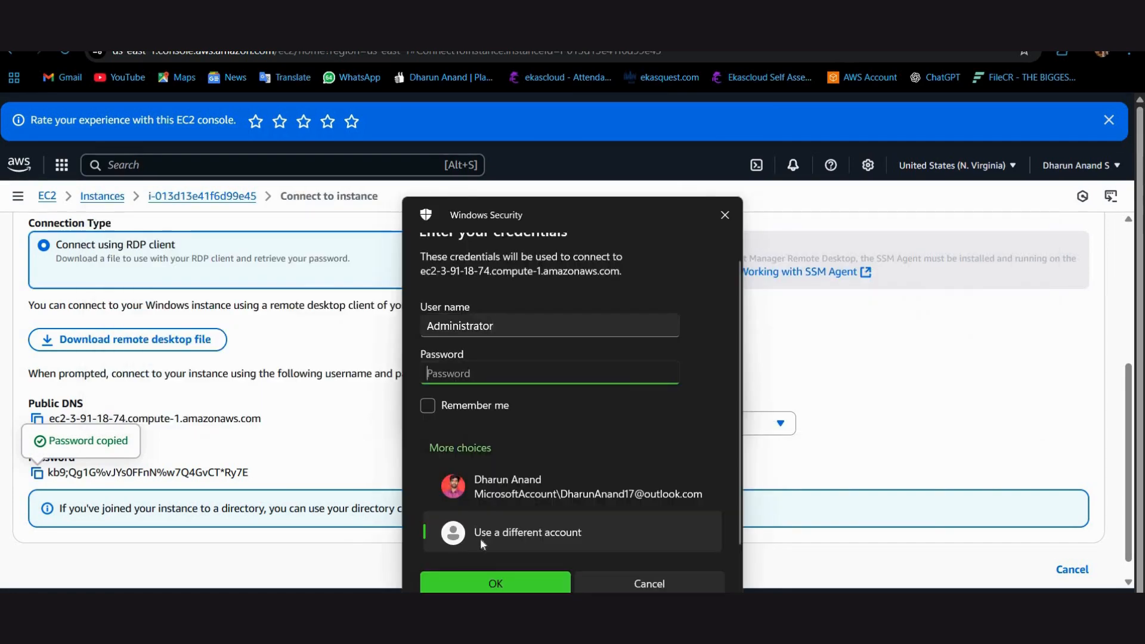
{"action": "key", "text": "ctrl+v"}
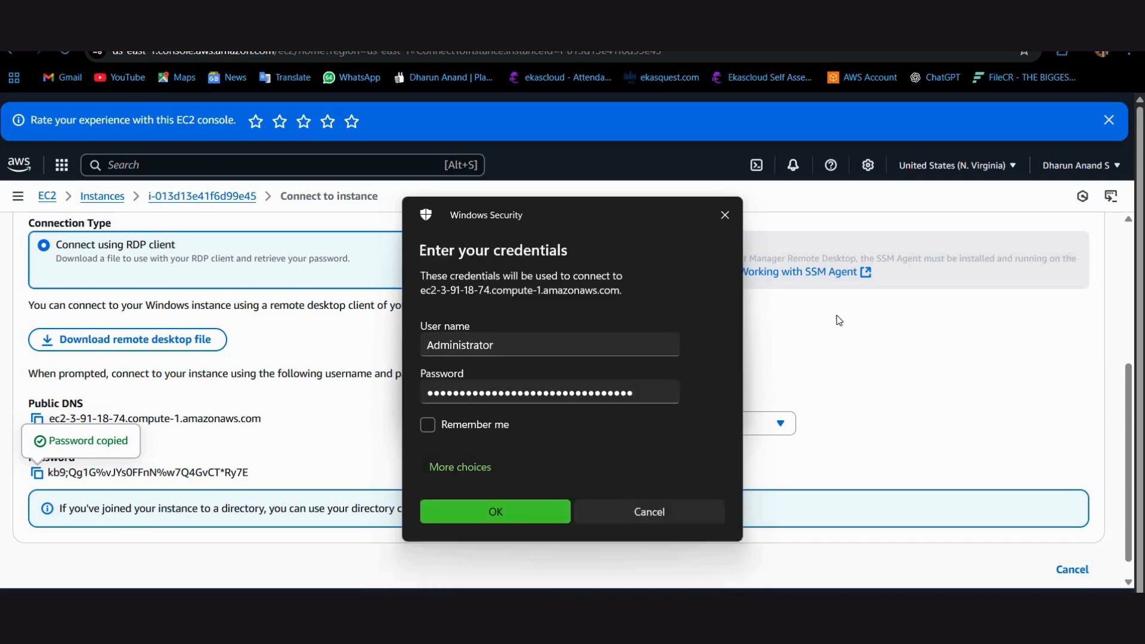
{"action": "left_click", "coordinate": [498, 582]}
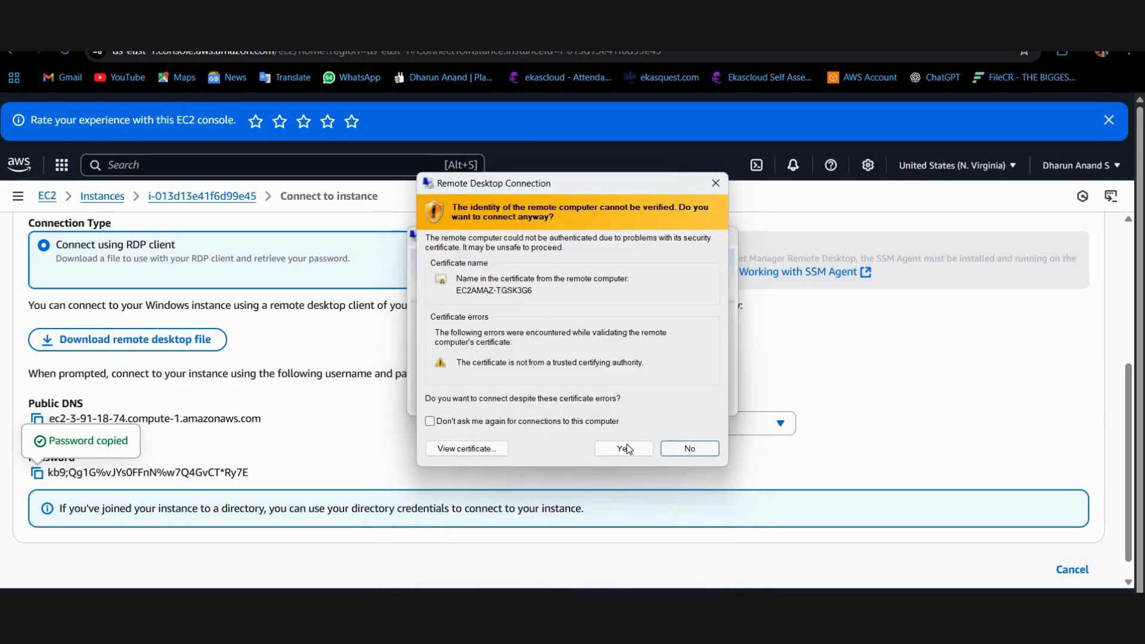
{"action": "left_click", "coordinate": [626, 448]}
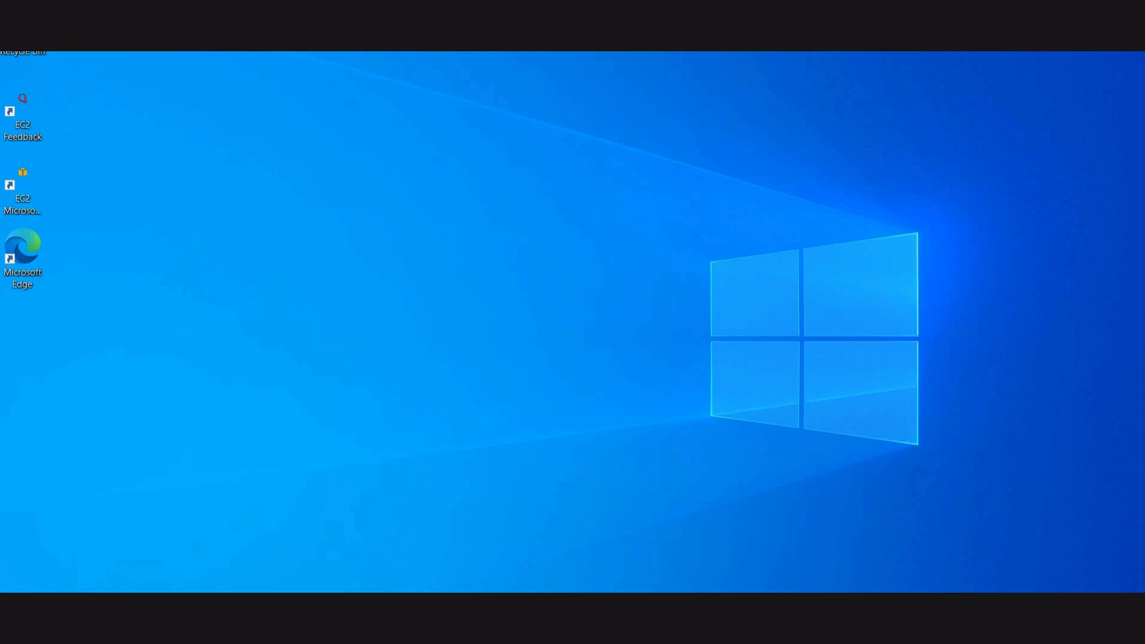
{"action": "key", "text": "super+e"}
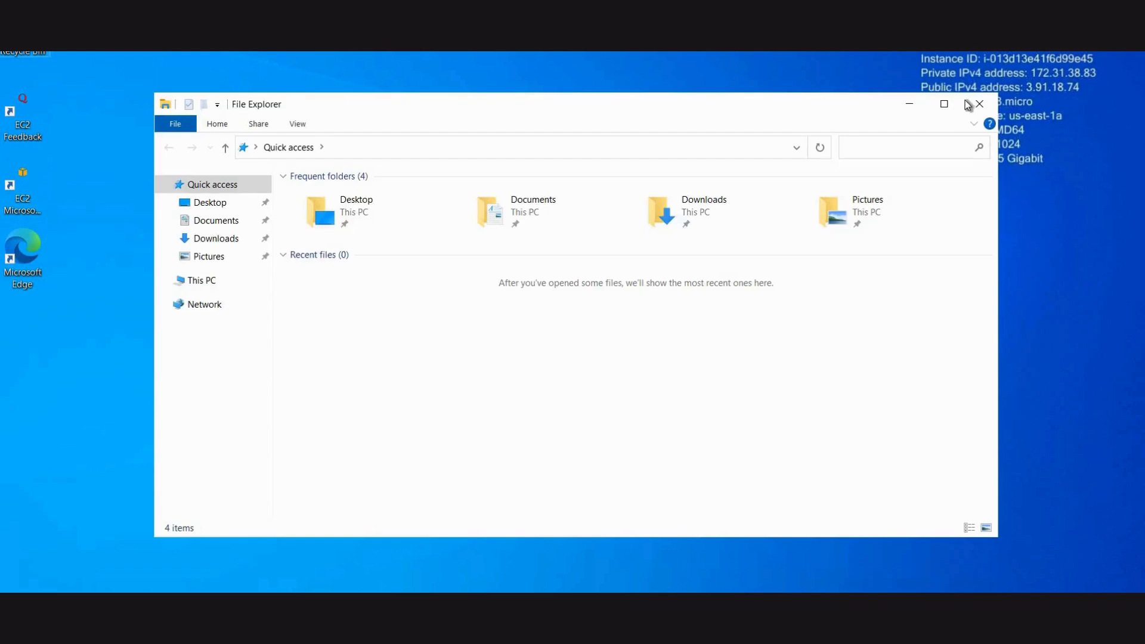
{"action": "left_click", "coordinate": [976, 105]}
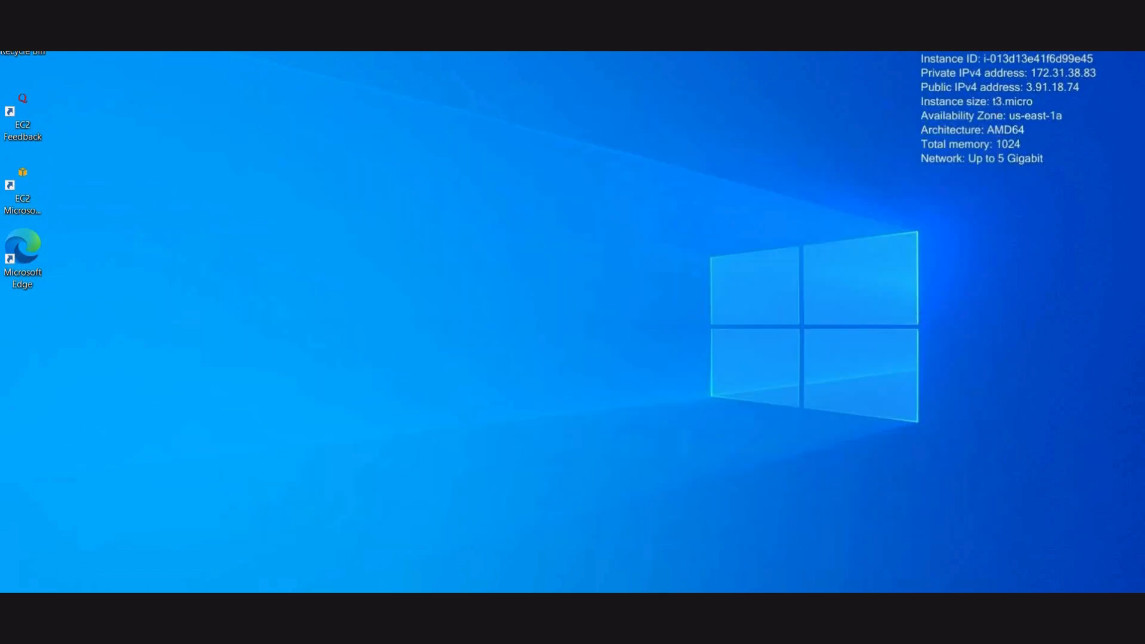
{"action": "key", "text": "super"}
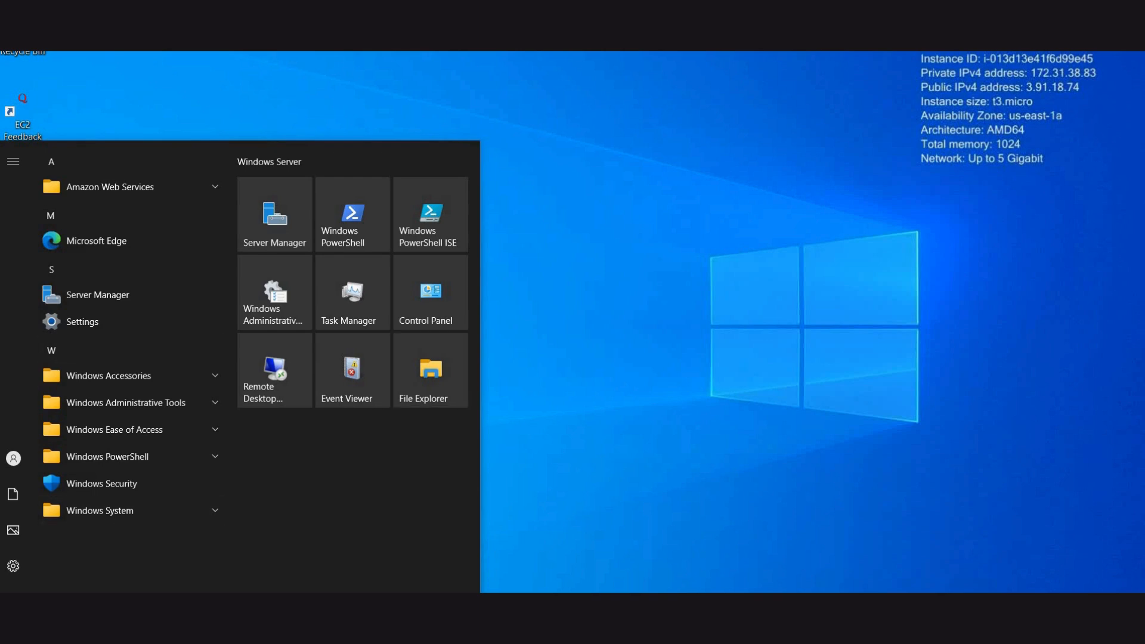
{"action": "key", "text": "Escape"}
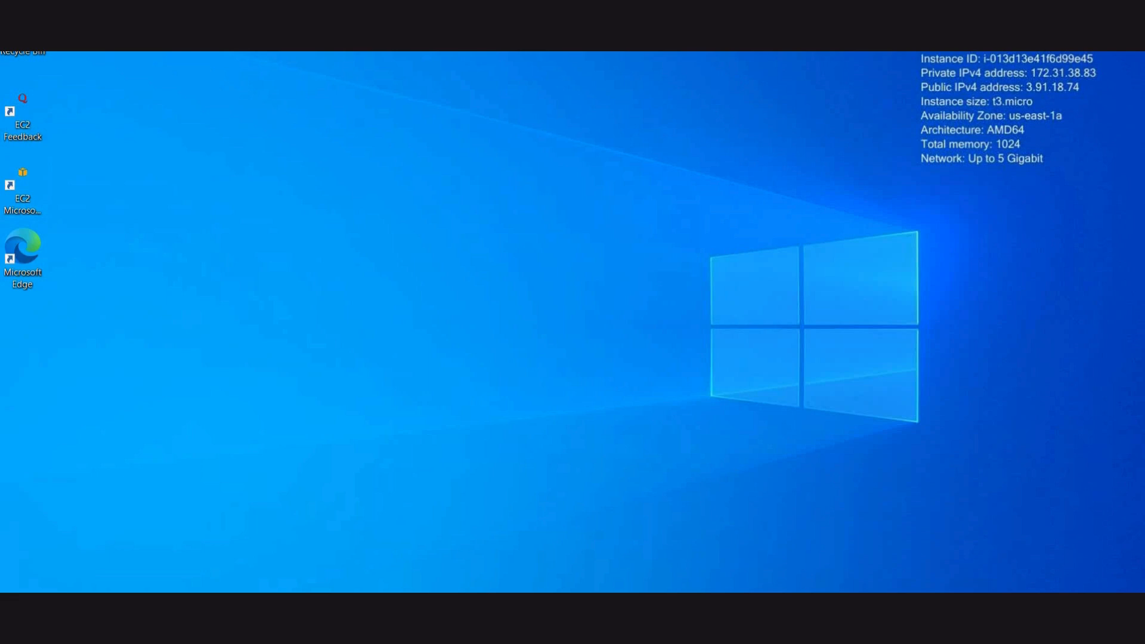
Step: Check the remote instance's drives under This PC, and inspect its disks with Disk Management in Computer Management
{"action": "key", "text": "super+e"}
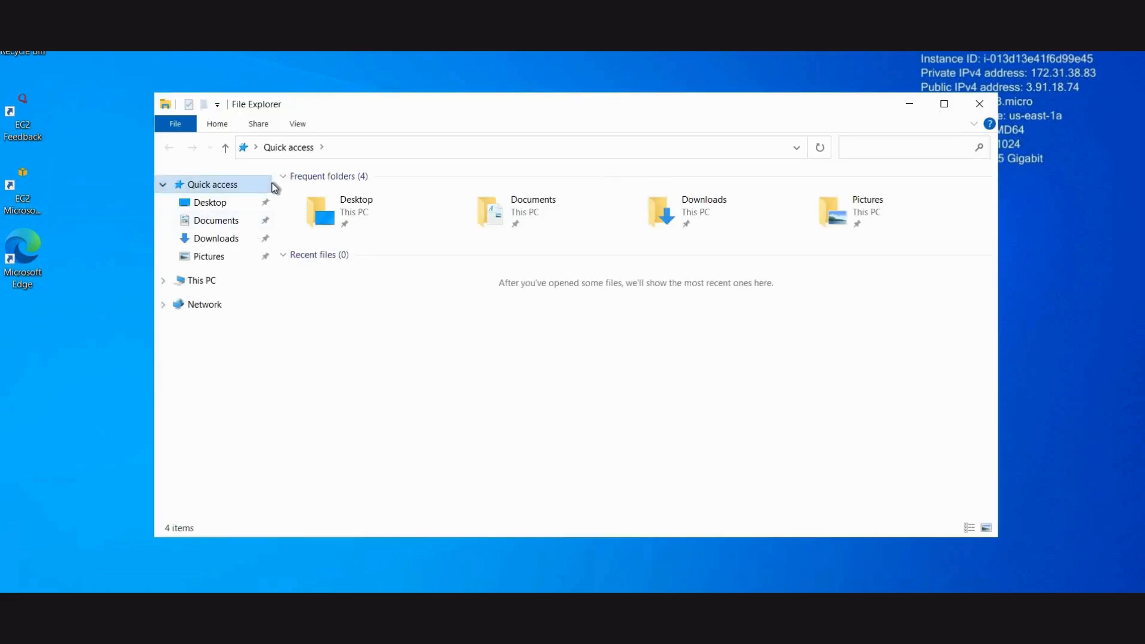
{"action": "left_click", "coordinate": [201, 288]}
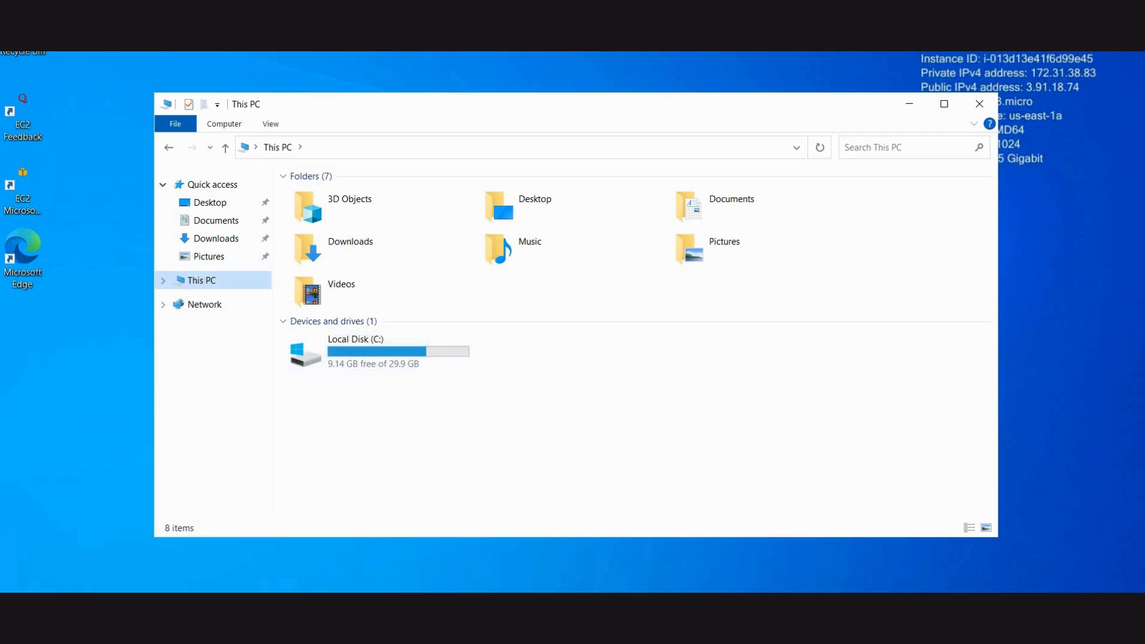
{"action": "key", "text": "super+s"}
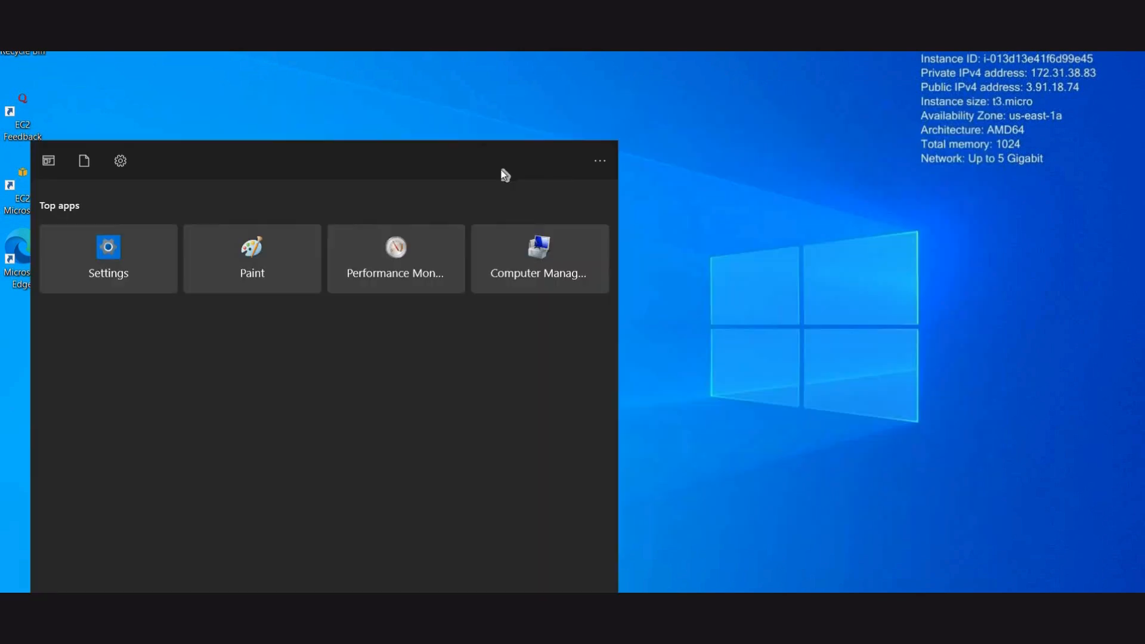
{"action": "left_click", "coordinate": [537, 250]}
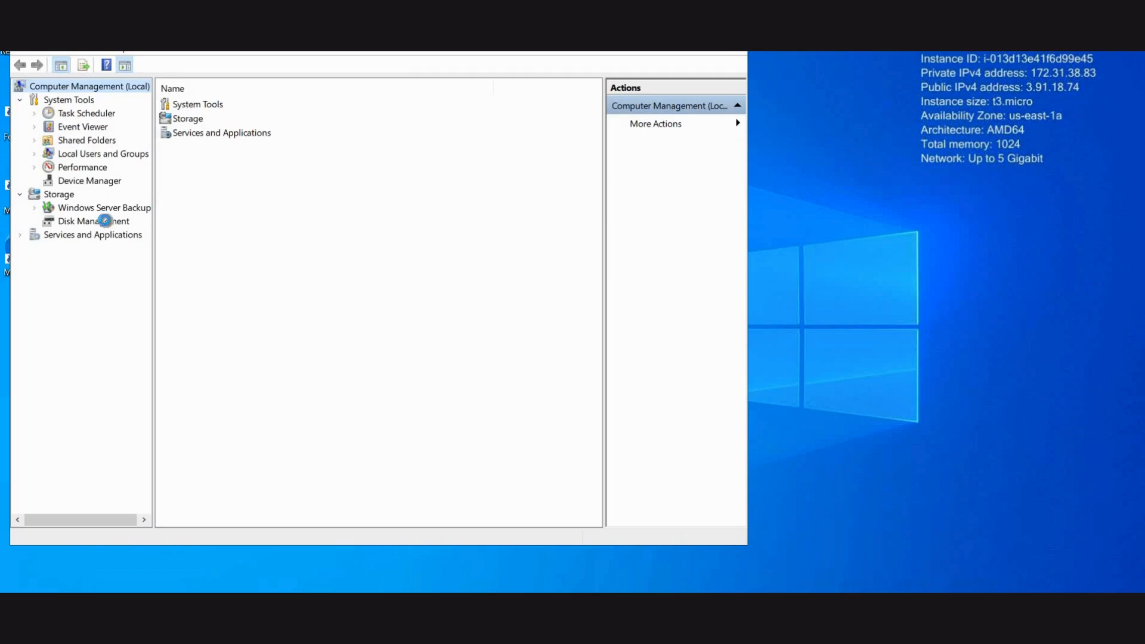
{"action": "left_click", "coordinate": [108, 224]}
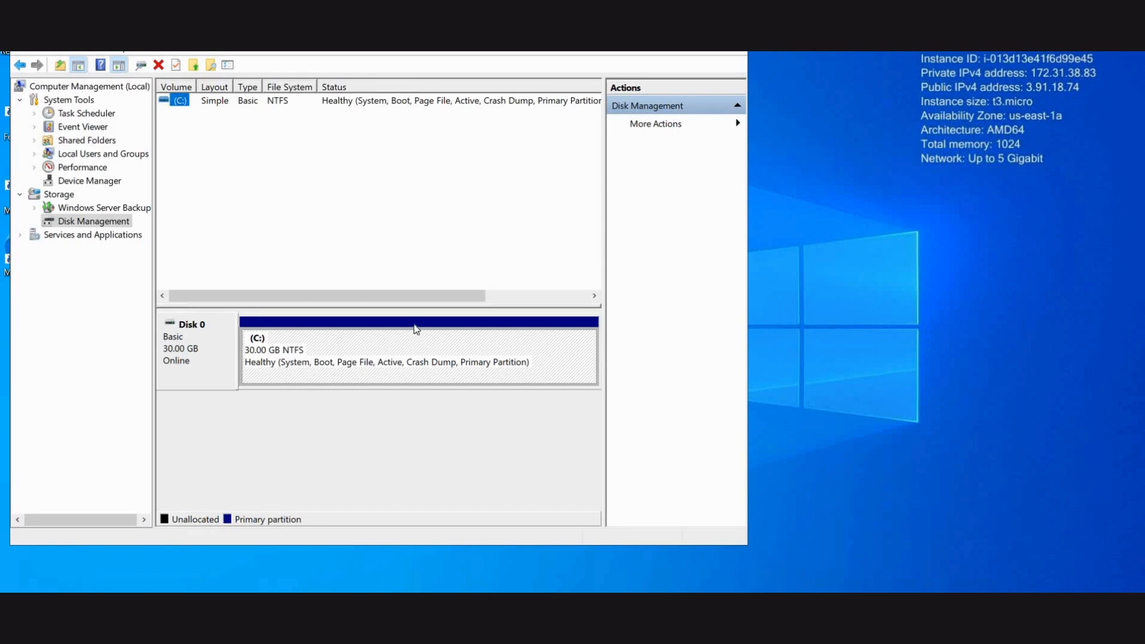
Step: Switch back to the EC2 console and open the RDP client connection details of the running Windows 2 instance
{"action": "key", "text": "alt+Tab"}
{"action": "key", "text": "alt+Tab"}
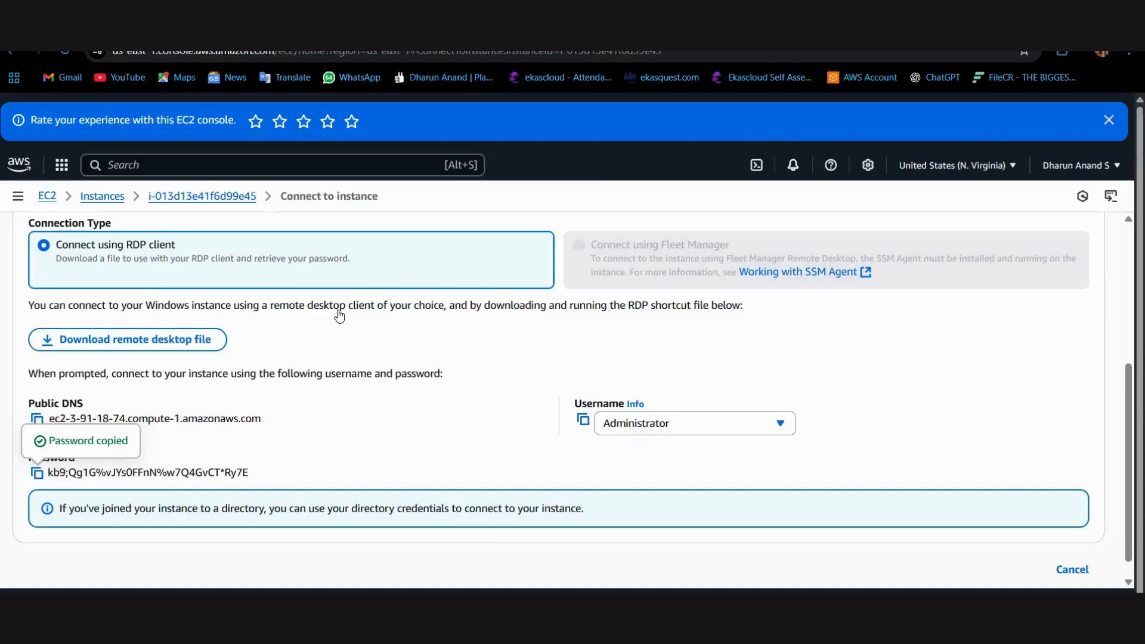
{"action": "scroll", "coordinate": [98, 191], "scroll_direction": "down", "scroll_amount": 1}
{"action": "scroll", "coordinate": [37, 198], "scroll_direction": "up", "scroll_amount": 5}
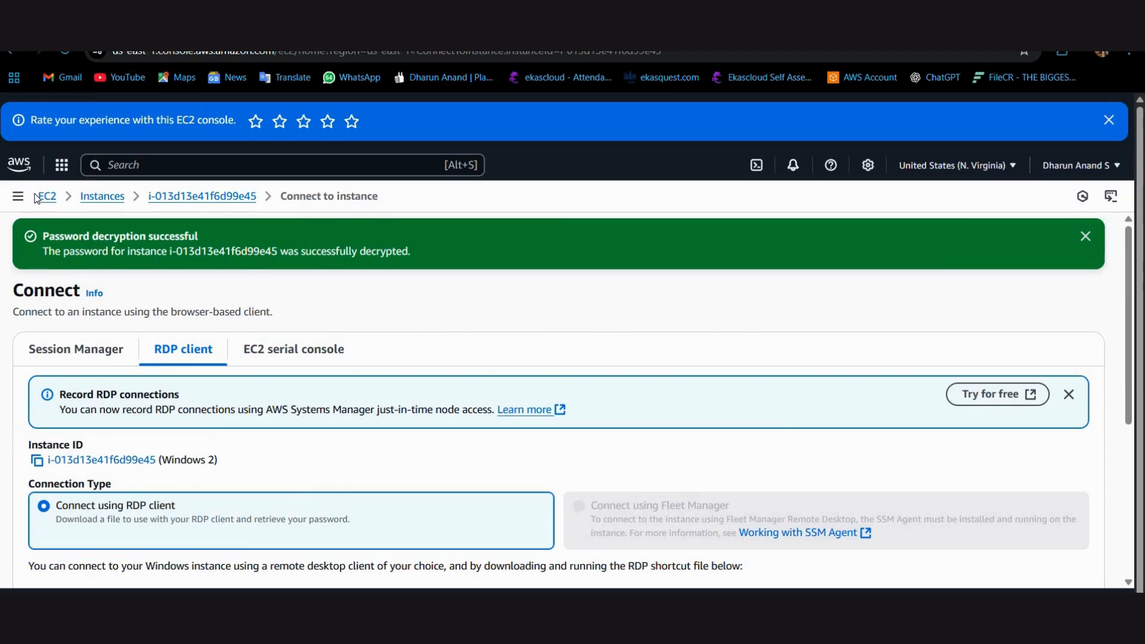
{"action": "left_click", "coordinate": [47, 199]}
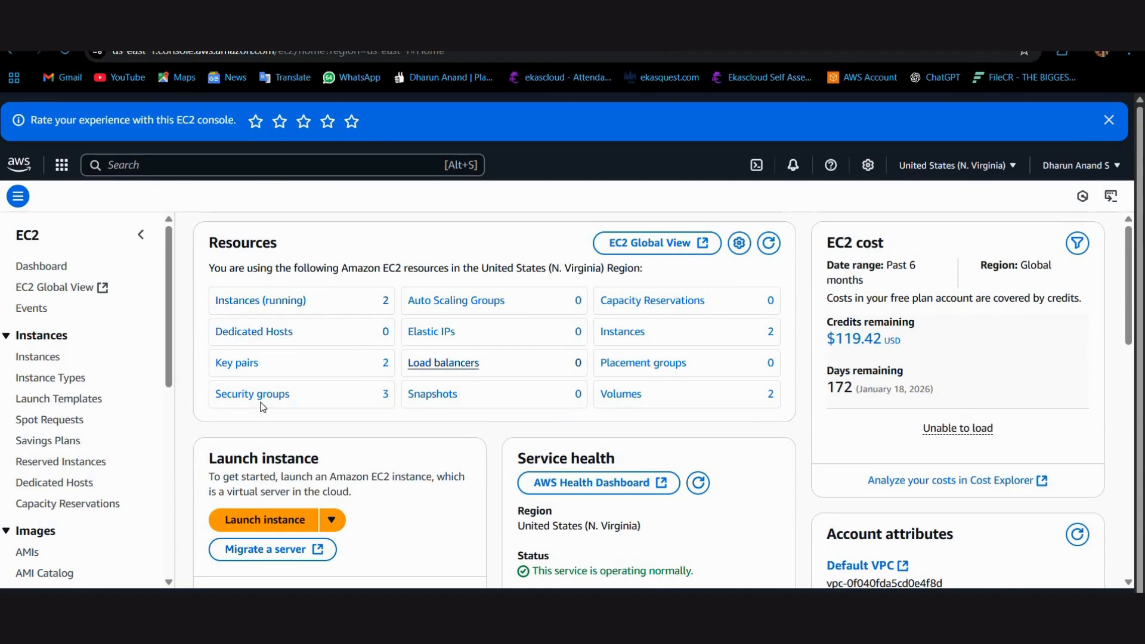
{"action": "left_click", "coordinate": [298, 300]}
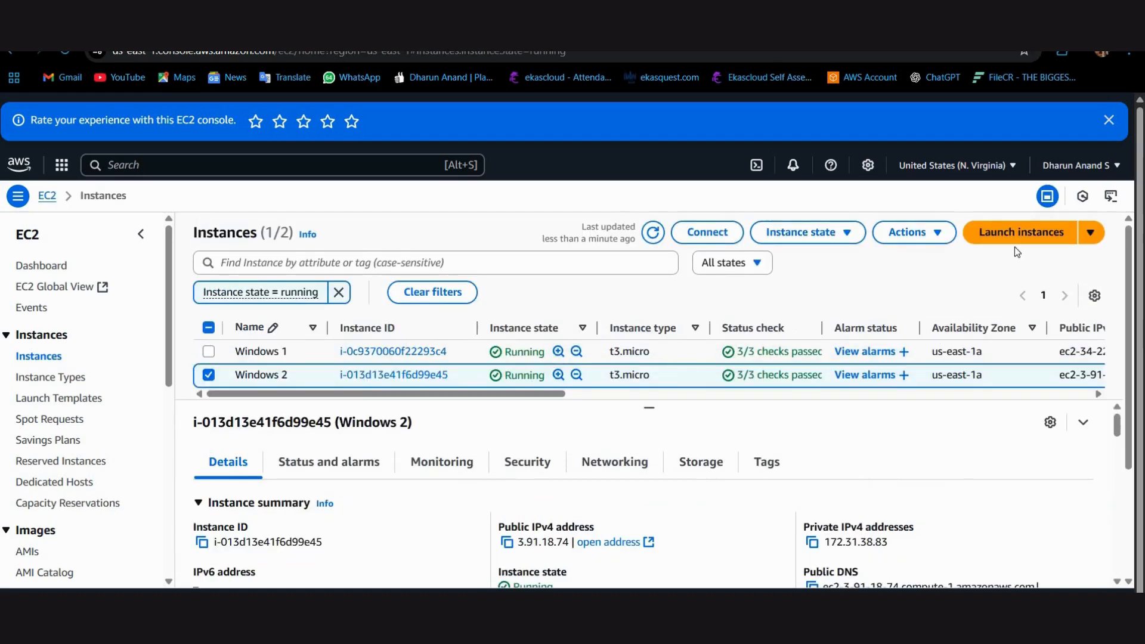
{"action": "left_click", "coordinate": [710, 234]}
{"action": "left_click", "coordinate": [202, 285]}
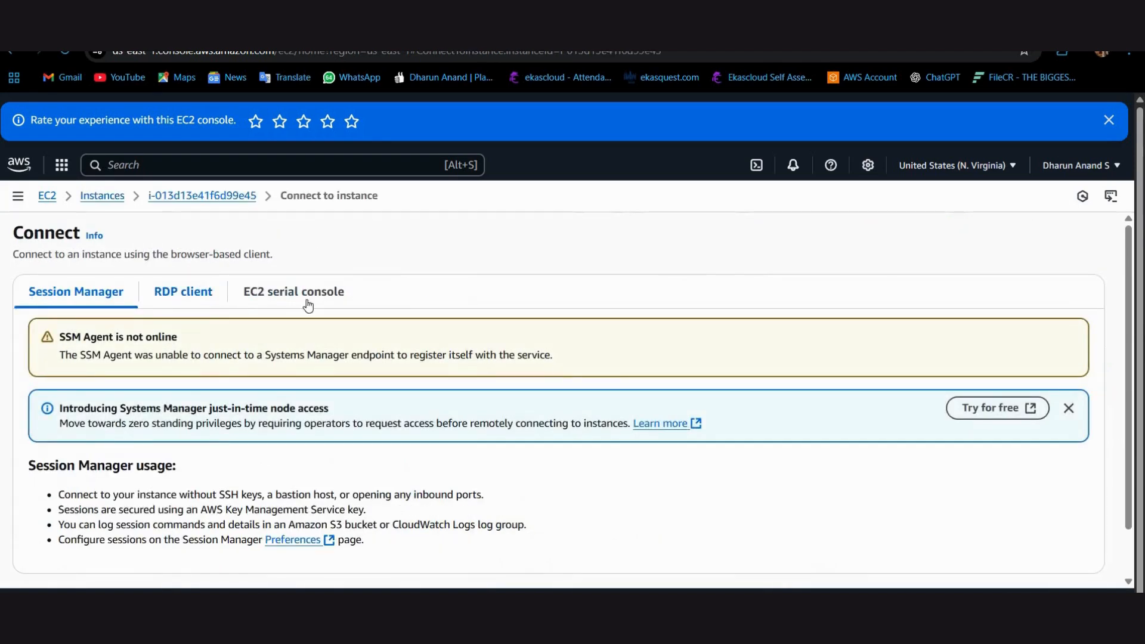
{"action": "scroll", "coordinate": [124, 452], "scroll_direction": "down", "scroll_amount": 4}
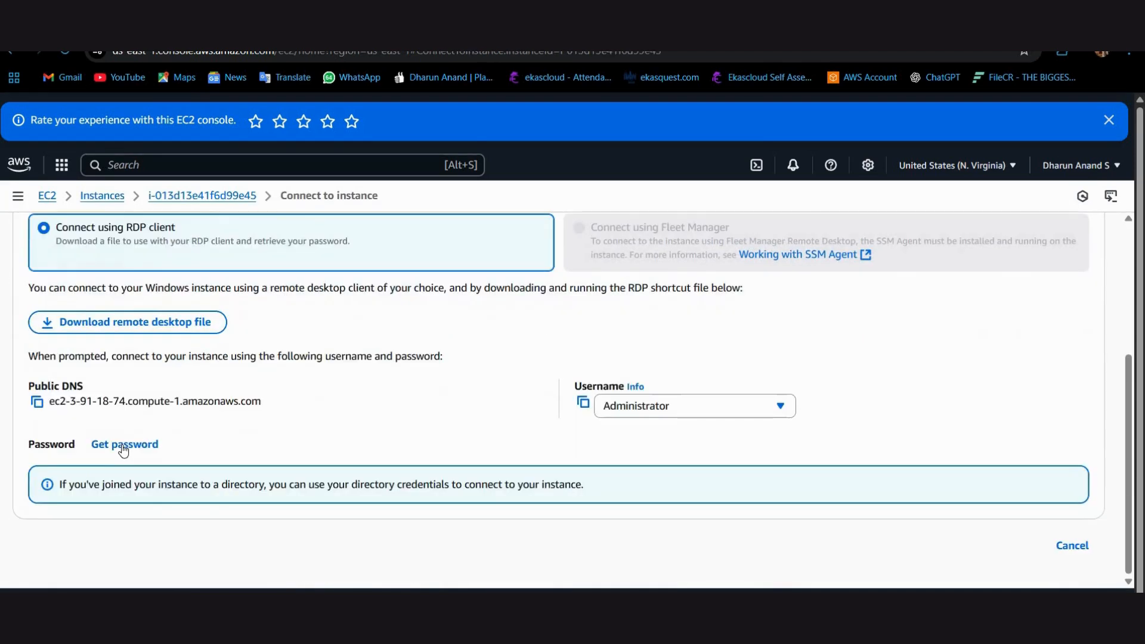
Step: Retrieve the Windows 2 administrator password by uploading the private key file Key - 2.pem and decrypting it
{"action": "left_click", "coordinate": [124, 451]}
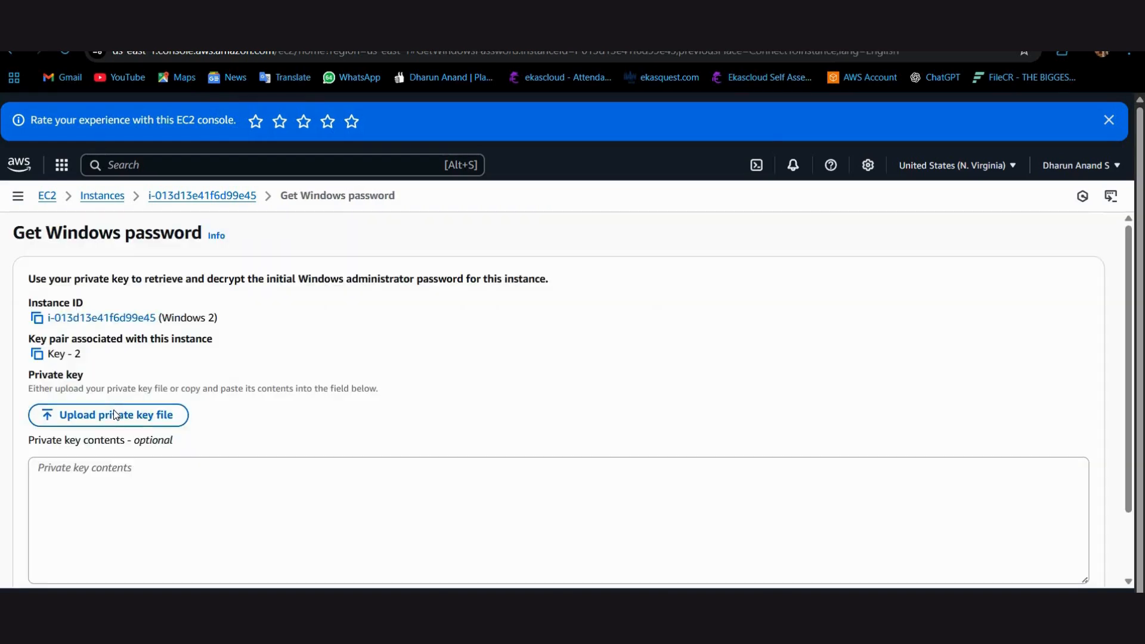
{"action": "left_click", "coordinate": [115, 416]}
{"action": "left_click", "coordinate": [201, 178]}
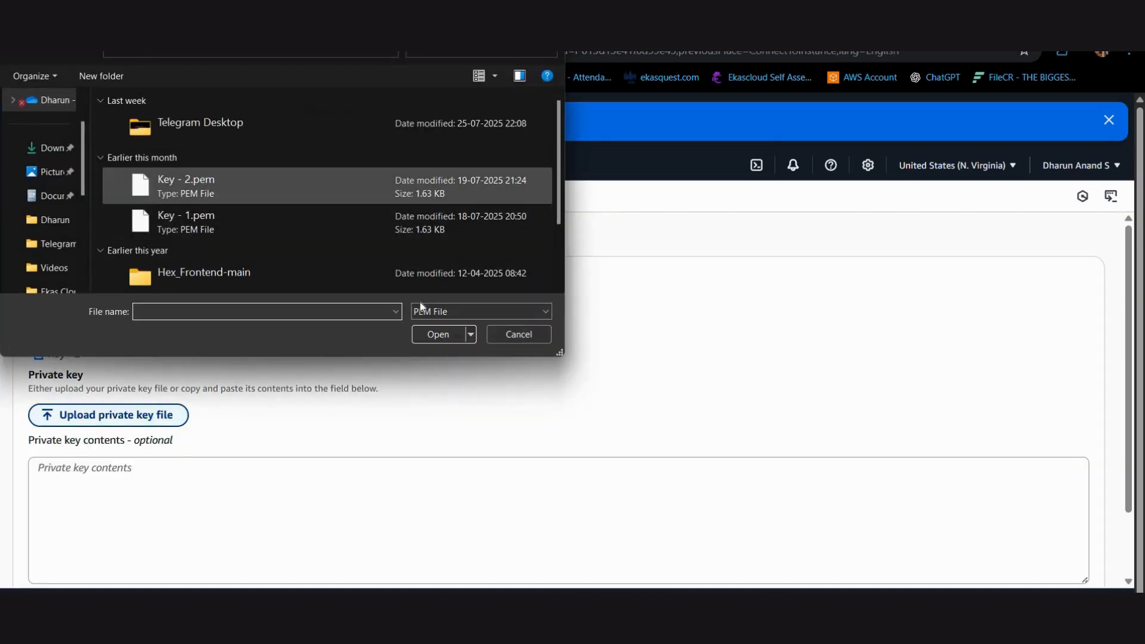
{"action": "left_click", "coordinate": [417, 340]}
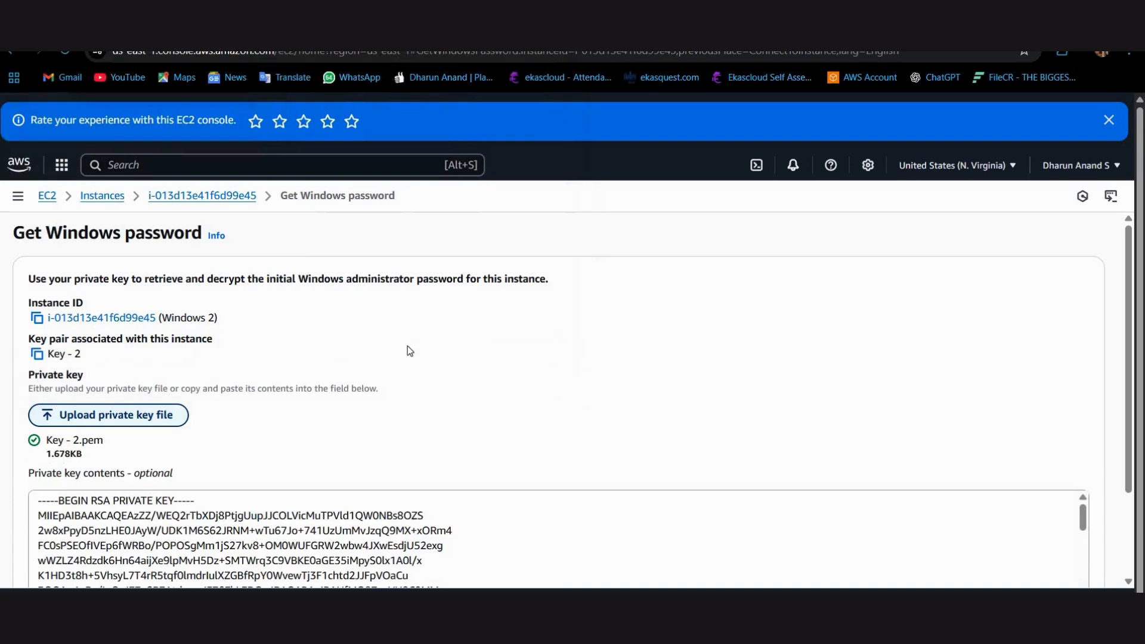
{"action": "scroll", "coordinate": [857, 460], "scroll_direction": "down", "scroll_amount": 2}
{"action": "left_click", "coordinate": [1065, 546]}
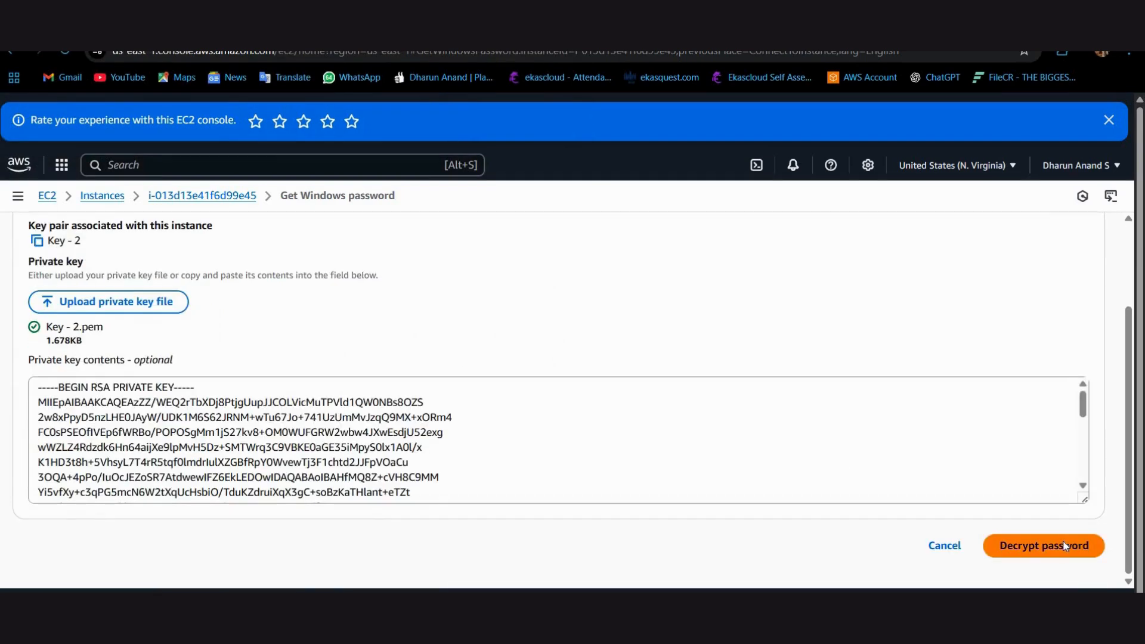
{"action": "scroll", "coordinate": [1018, 463], "scroll_direction": "down", "scroll_amount": 2}
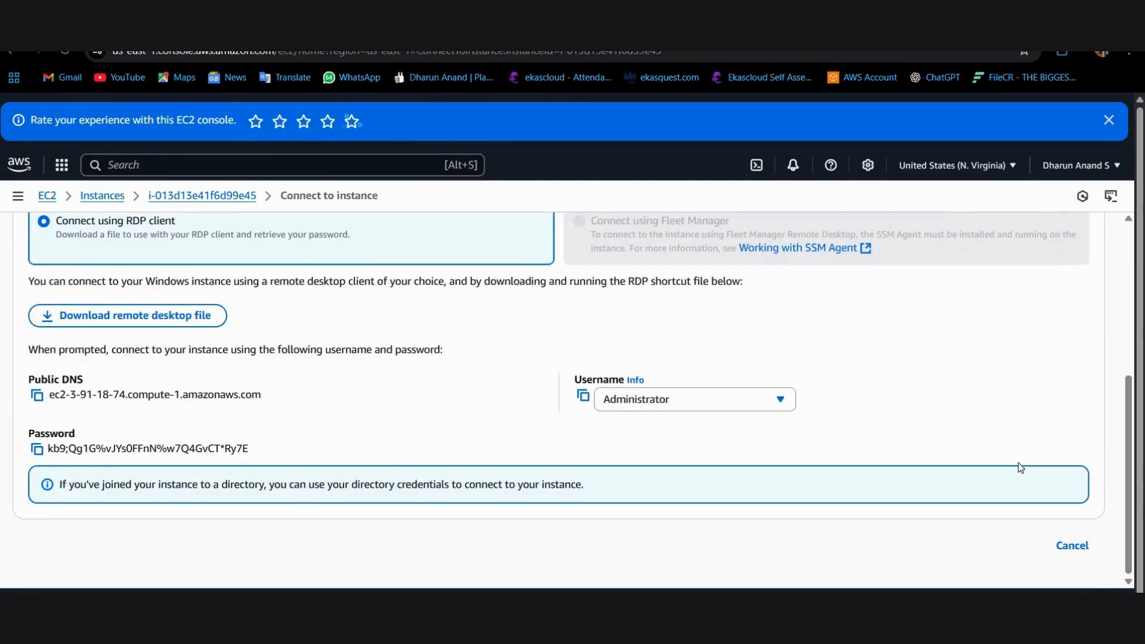
Step: Open Remote Desktop Connection, set the computer to the copied Windows 2 public DNS and start connecting
{"action": "key", "text": "super"}
{"action": "type", "text": "re"}
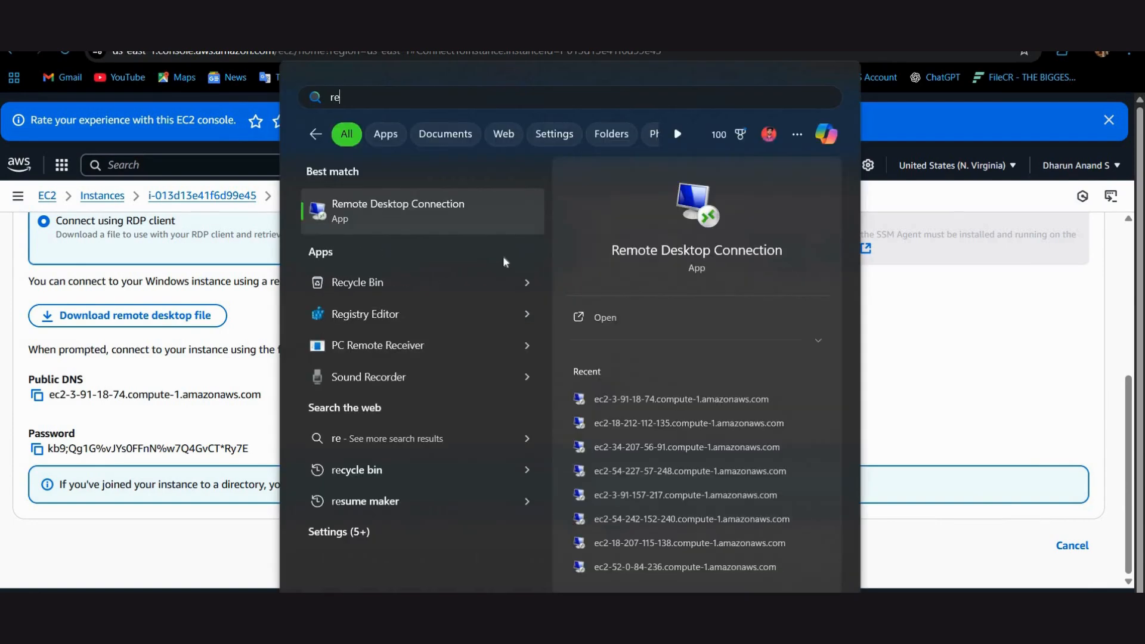
{"action": "left_click", "coordinate": [470, 232]}
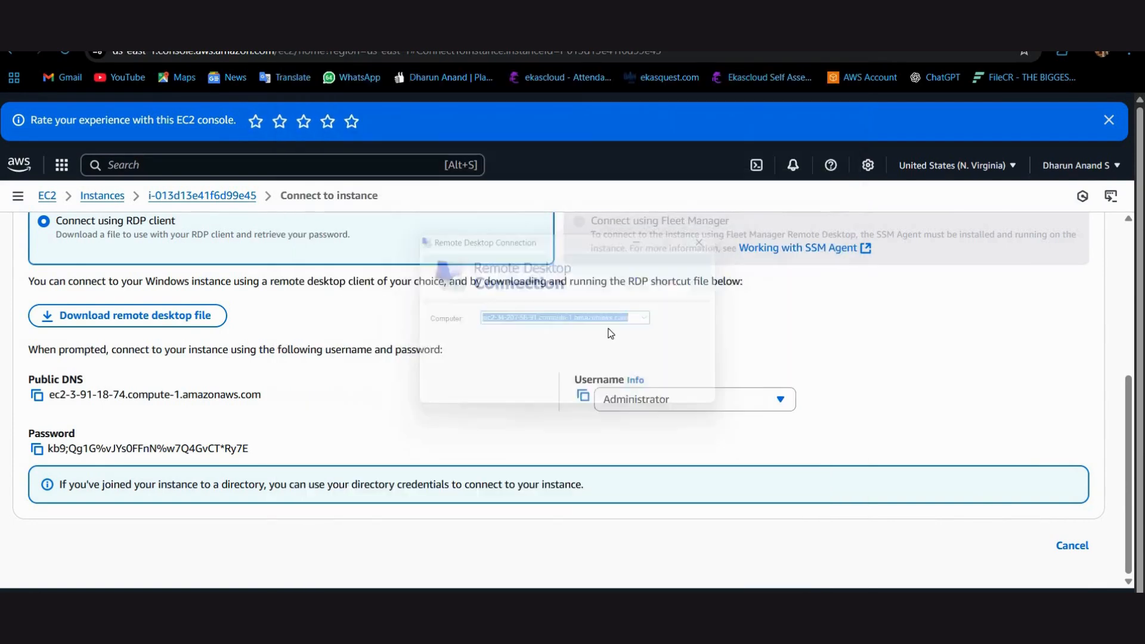
{"action": "left_click", "coordinate": [38, 397]}
{"action": "key", "text": "alt+Tab"}
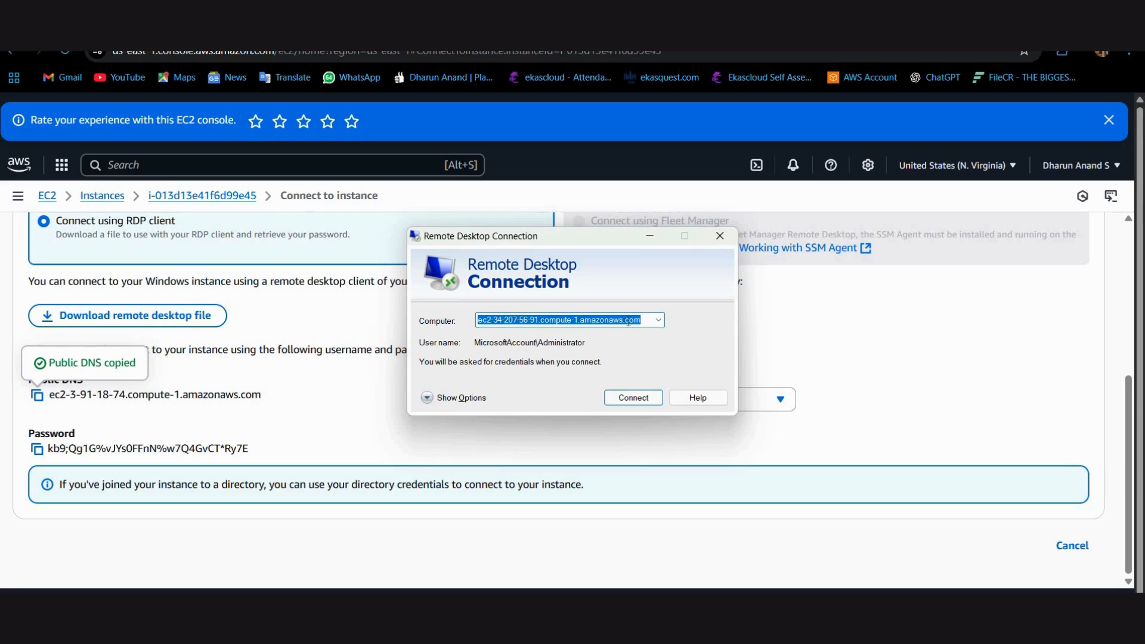
{"action": "key", "text": "ctrl+v"}
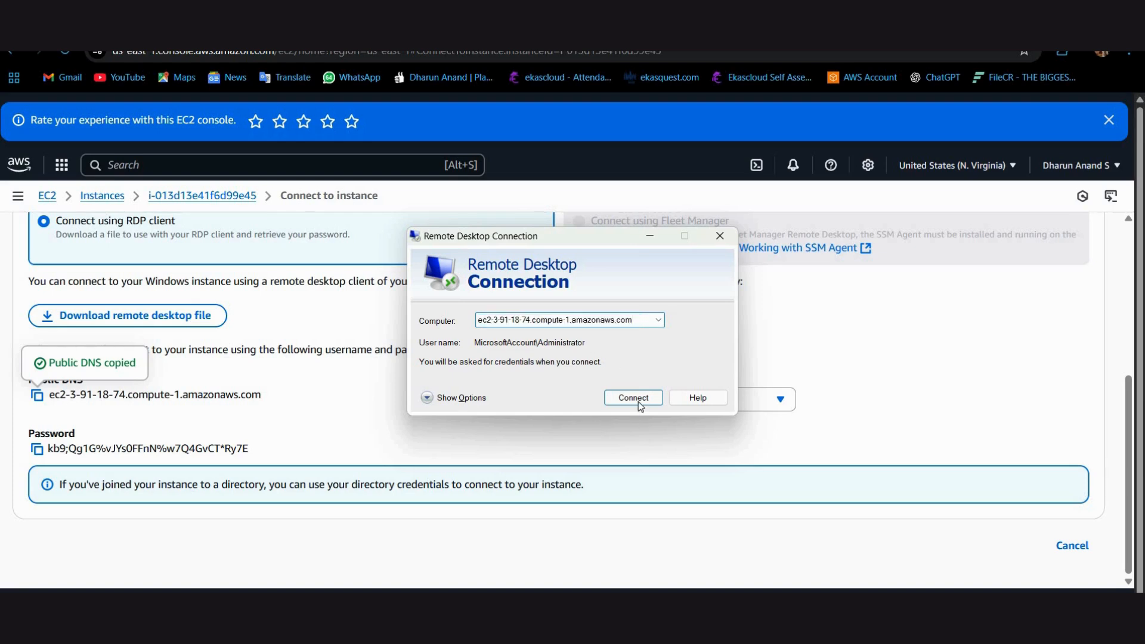
{"action": "left_click", "coordinate": [638, 402]}
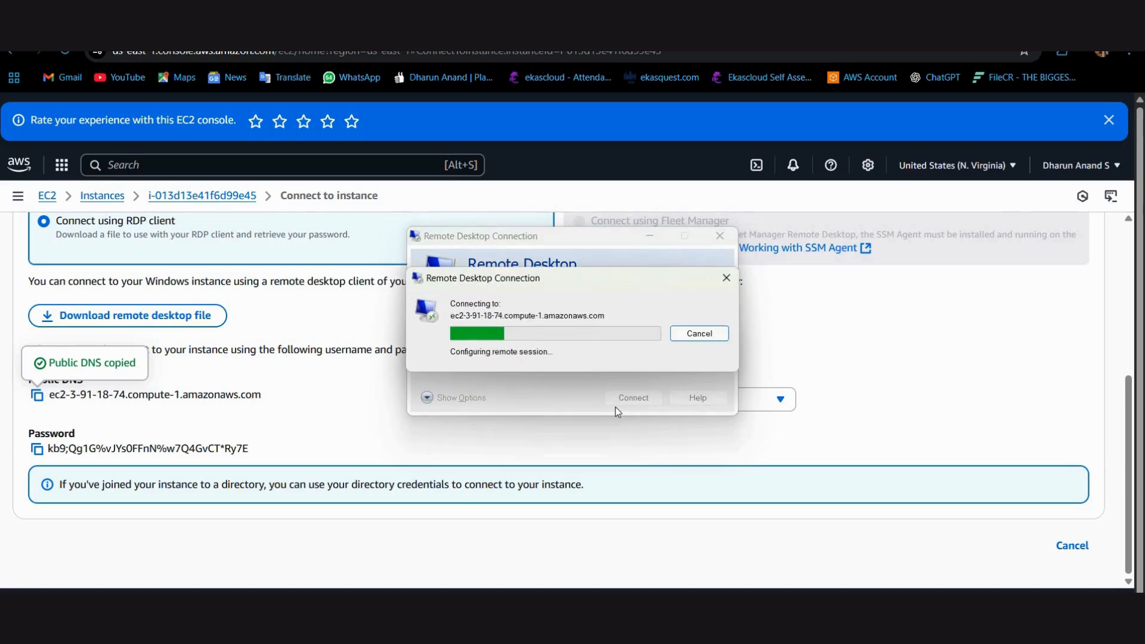
Step: Use a different account for the remote login and fill in the user name Administrator copied from the connection details
{"action": "left_click", "coordinate": [469, 466]}
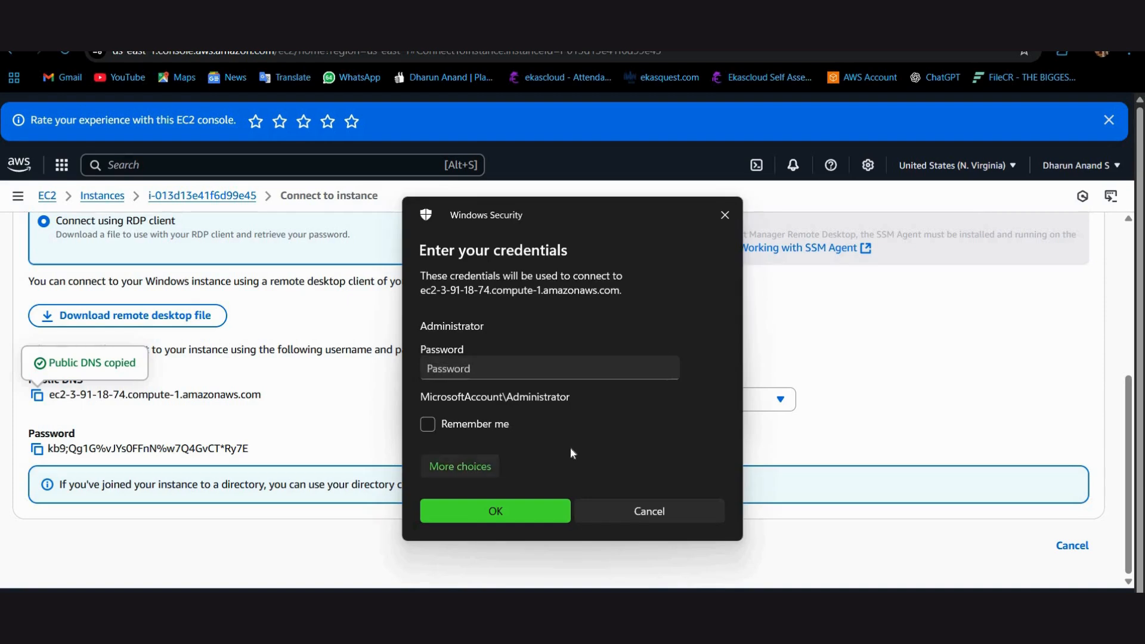
{"action": "left_click", "coordinate": [529, 532]}
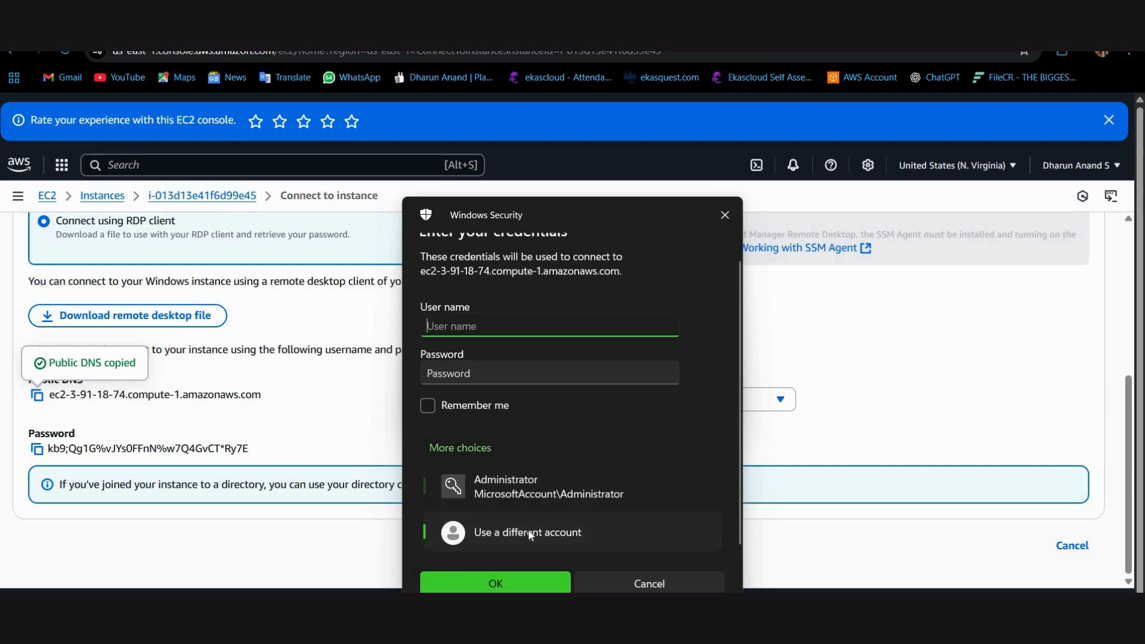
{"action": "key", "text": "alt+Tab"}
{"action": "left_click", "coordinate": [581, 398]}
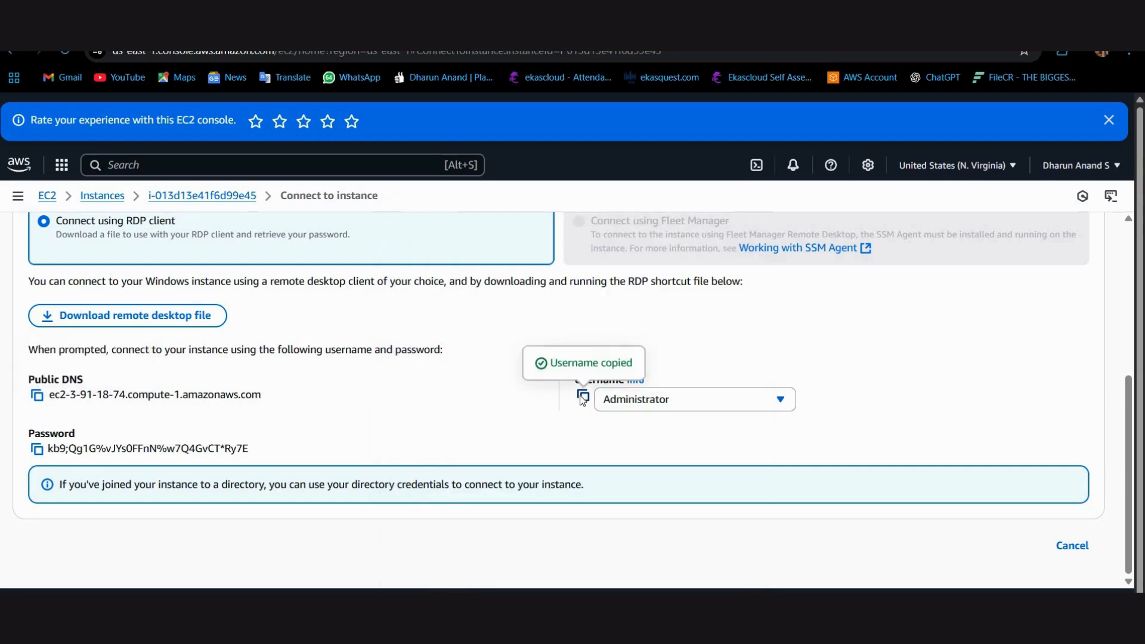
{"action": "key", "text": "alt+Tab"}
{"action": "key", "text": "alt+Tab"}
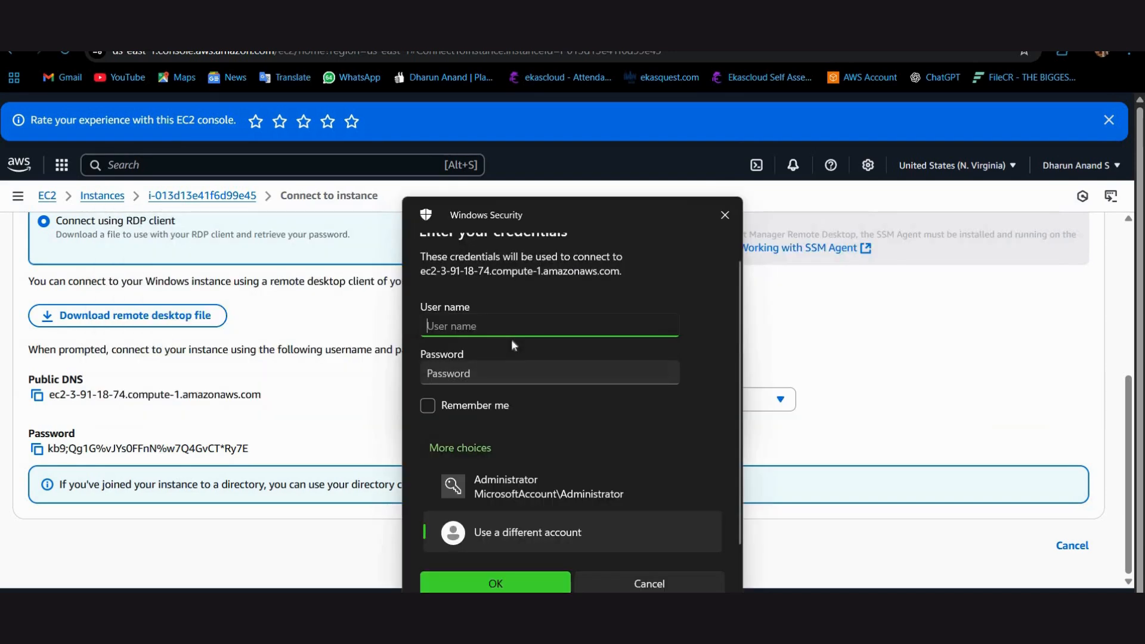
{"action": "key", "text": "ctrl+v"}
{"action": "key", "text": "Tab"}
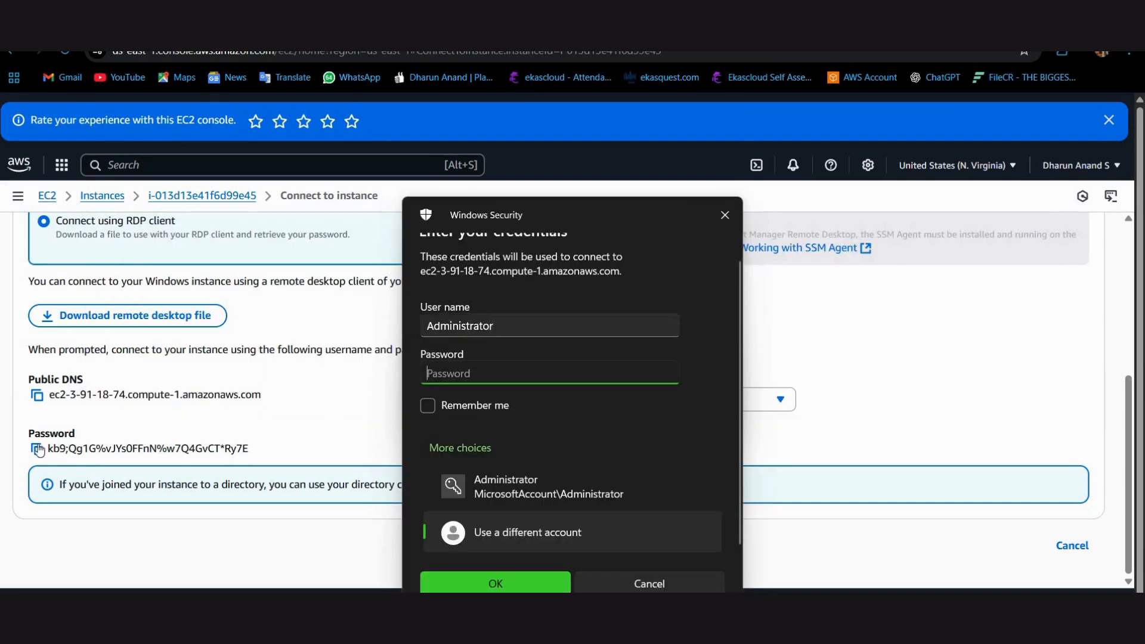
Step: Copy the decrypted password into the login's password field, submit the credentials and connect despite the certificate errors
{"action": "key", "text": "alt+Tab"}
{"action": "left_click", "coordinate": [36, 448]}
{"action": "key", "text": "alt+Tab"}
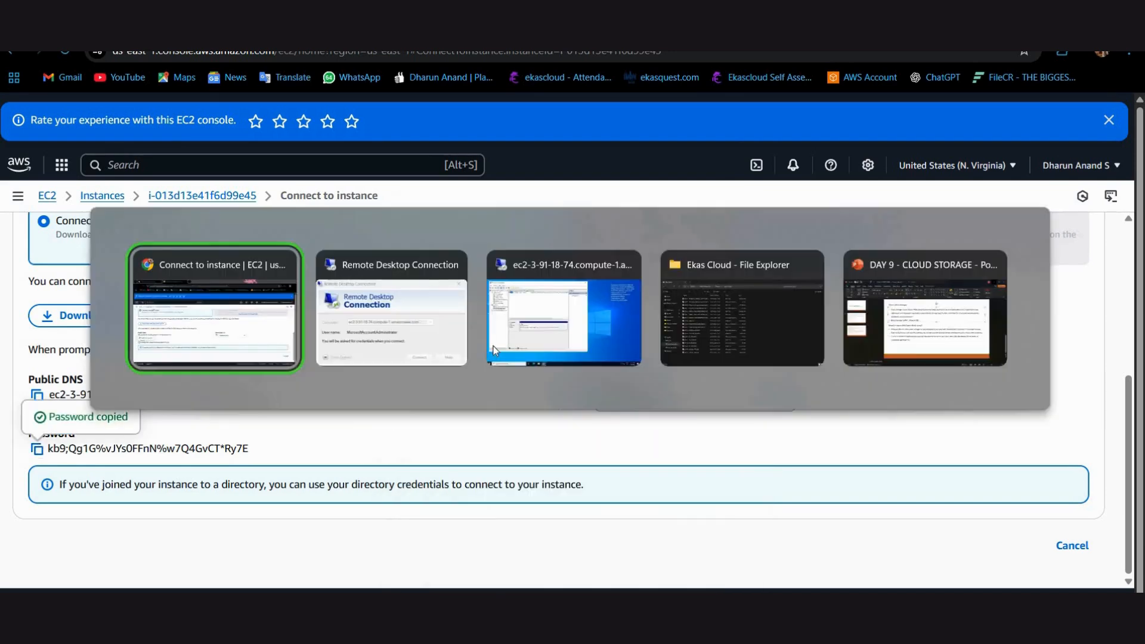
{"action": "key", "text": "ctrl+v"}
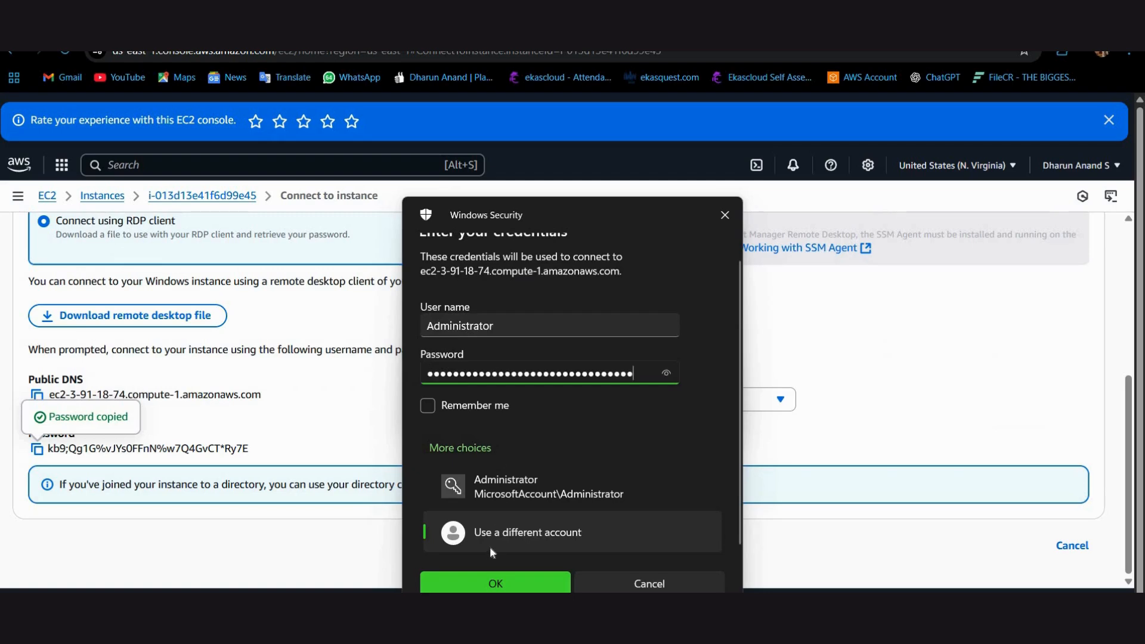
{"action": "left_click", "coordinate": [494, 580]}
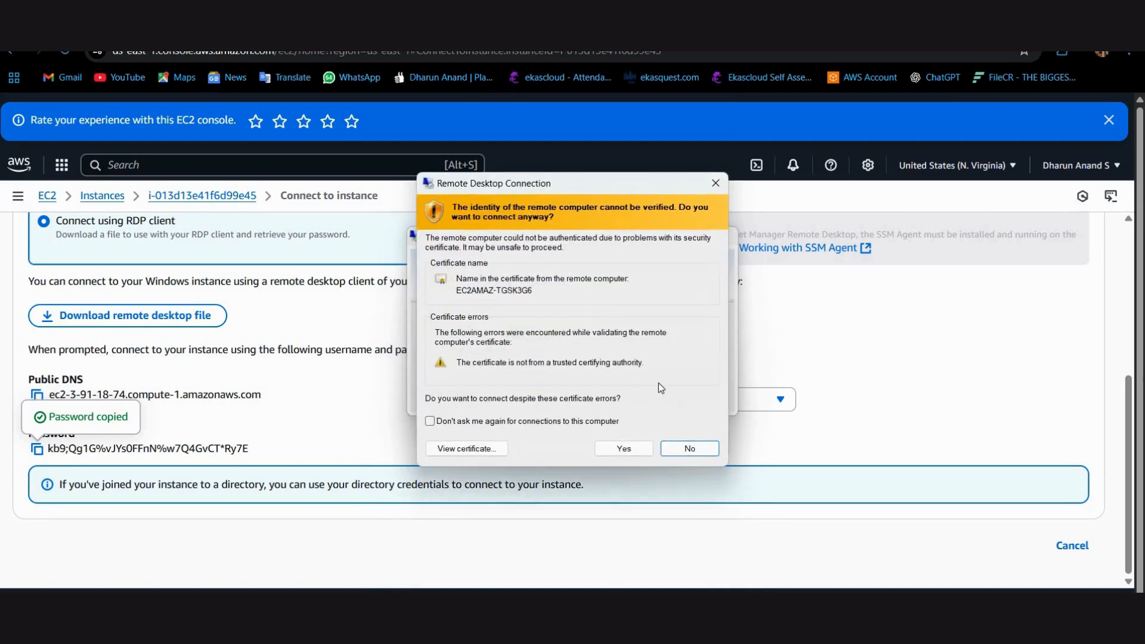
{"action": "left_click", "coordinate": [626, 447]}
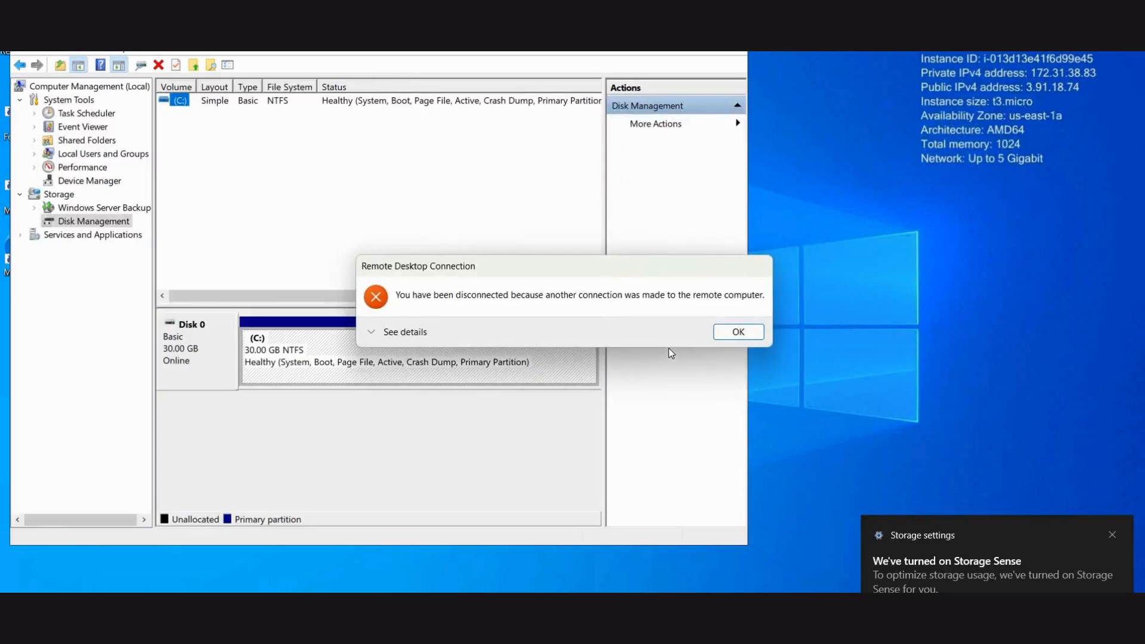
Step: Dismiss the disconnection notice of the earlier remote session and start another connection from Remote Desktop Connection
{"action": "left_click", "coordinate": [745, 333]}
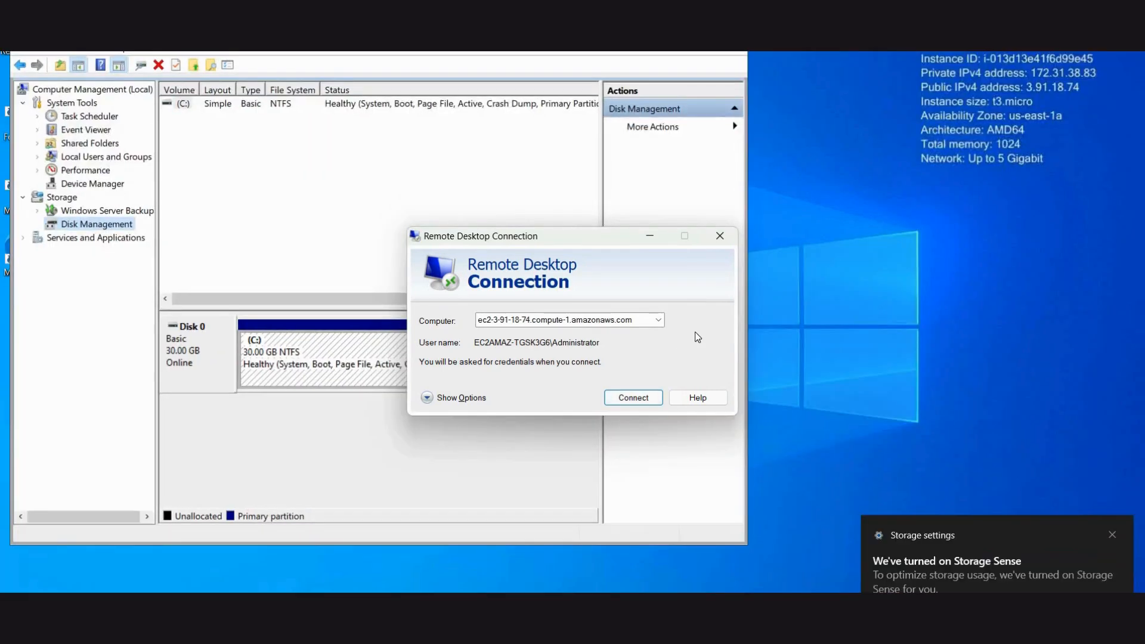
{"action": "left_click", "coordinate": [641, 397]}
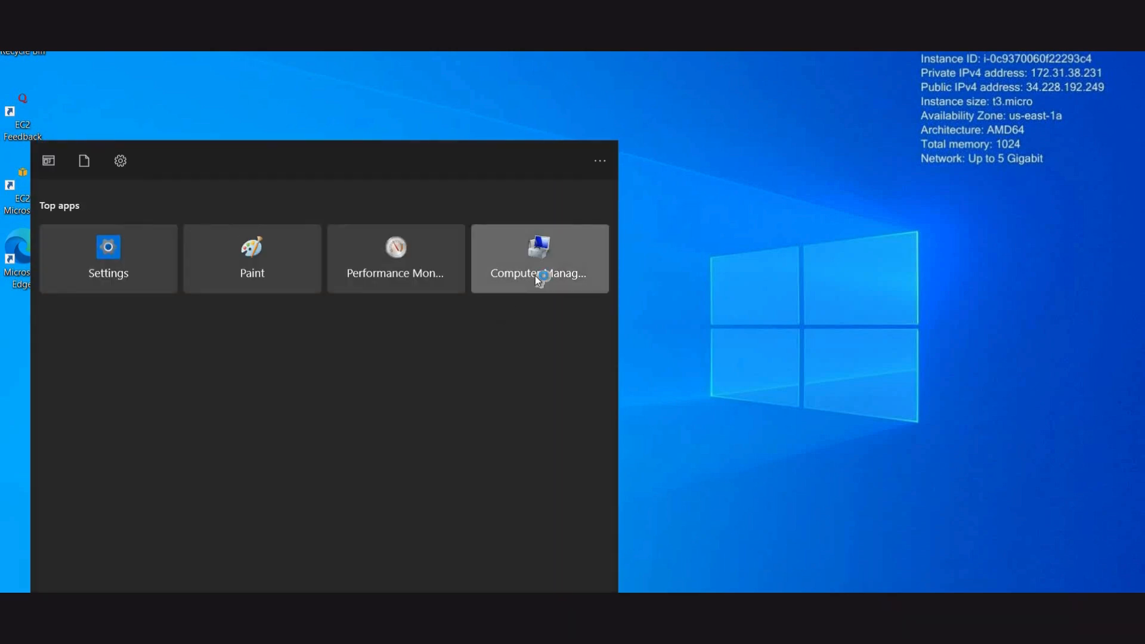
Step: Inspect the Windows 1 instance's disks with Disk Management in Computer Management and compare them with those of Windows 2
{"action": "left_click", "coordinate": [538, 275]}
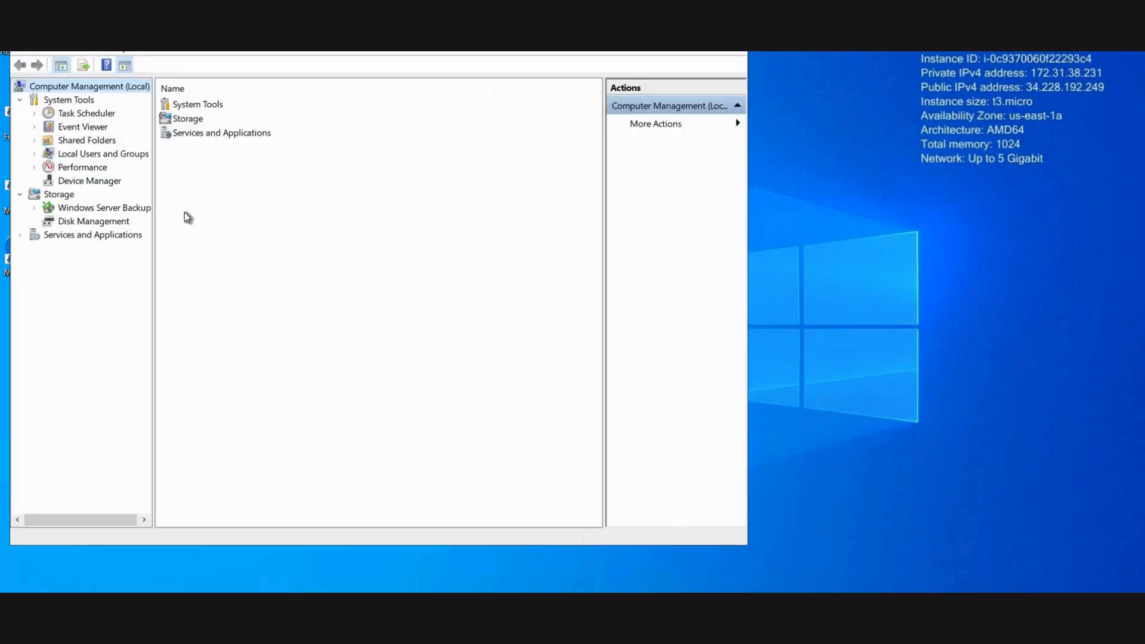
{"action": "left_click", "coordinate": [104, 224]}
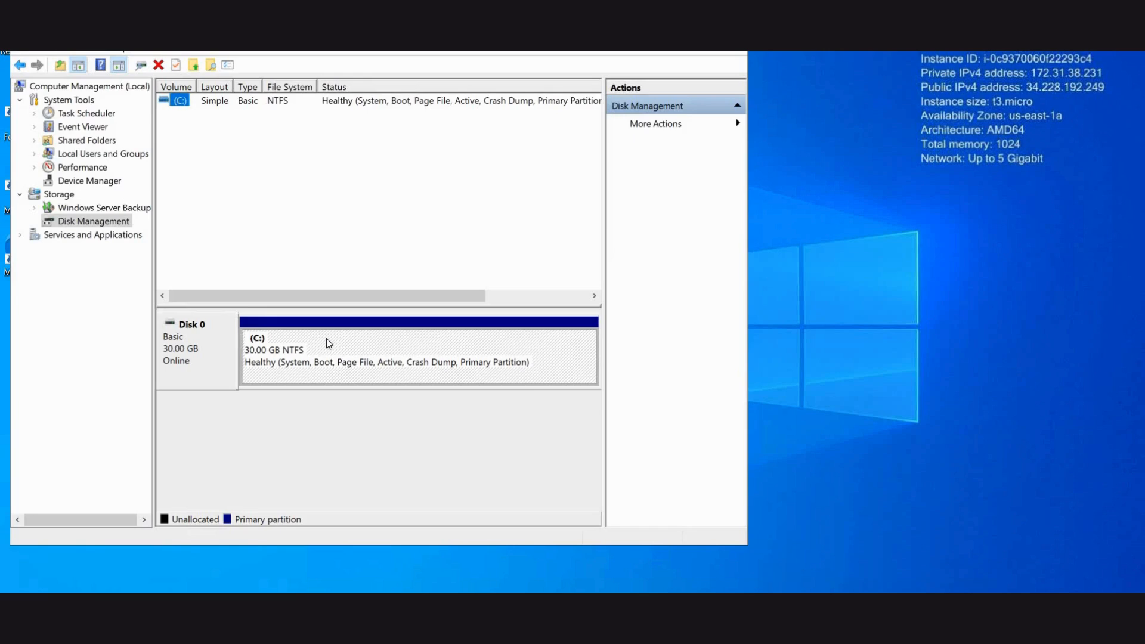
{"action": "key", "text": "alt+Tab"}
{"action": "key", "text": "alt+Tab"}
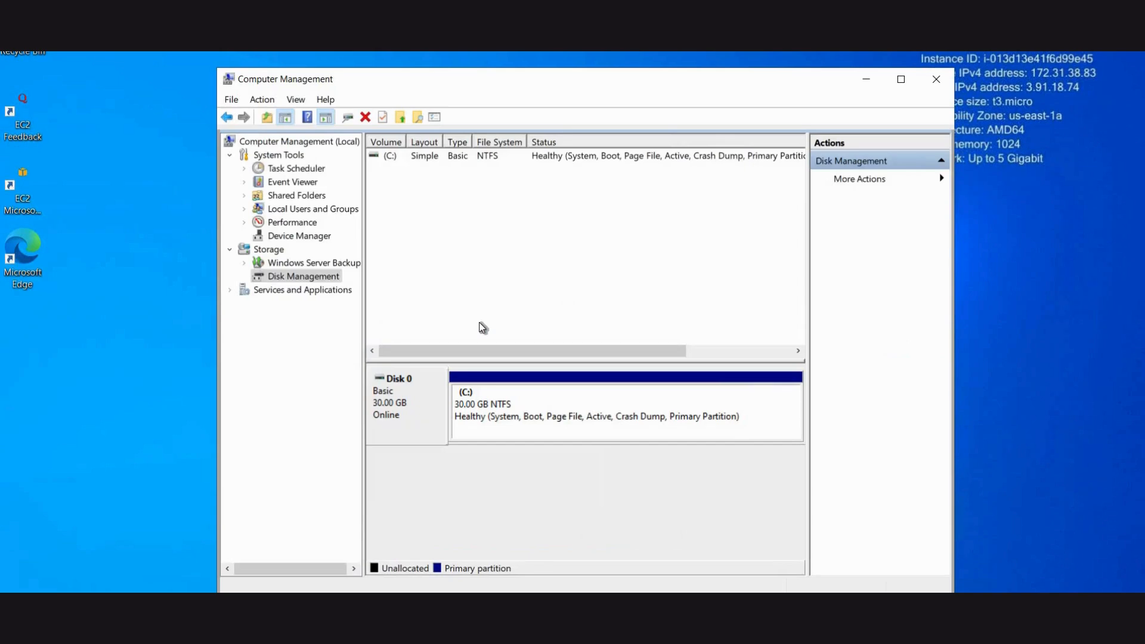
Step: Switch to the EC2 console in the browser and open the list of Elastic Block Store volumes
{"action": "key", "text": "alt+Tab"}
{"action": "key", "text": "alt+Tab"}
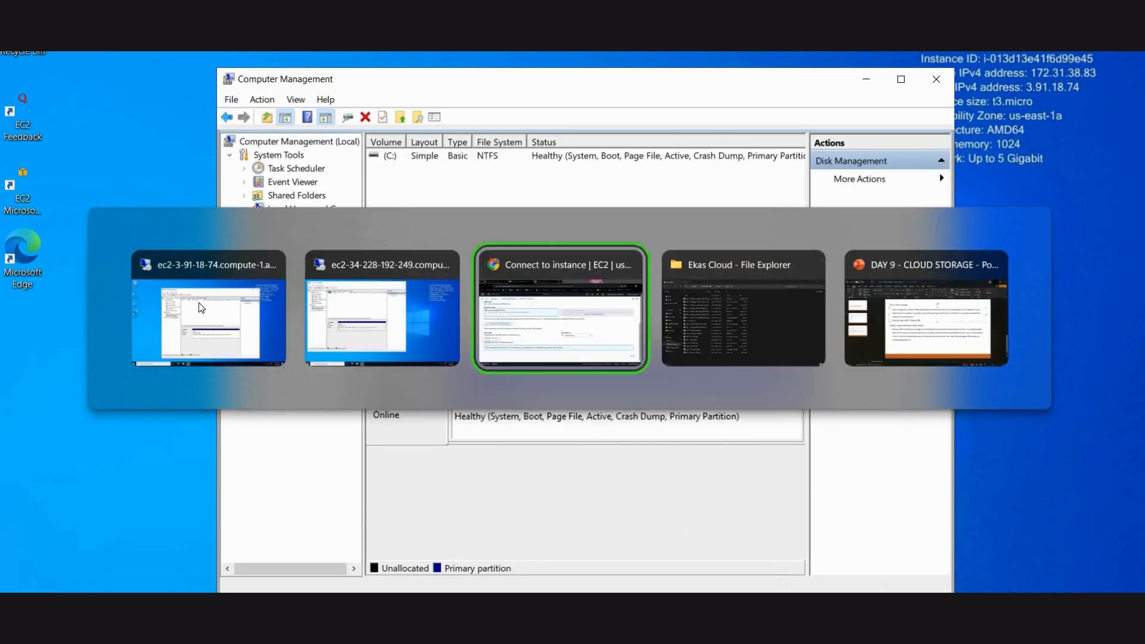
{"action": "scroll", "coordinate": [66, 162], "scroll_direction": "up", "scroll_amount": 4}
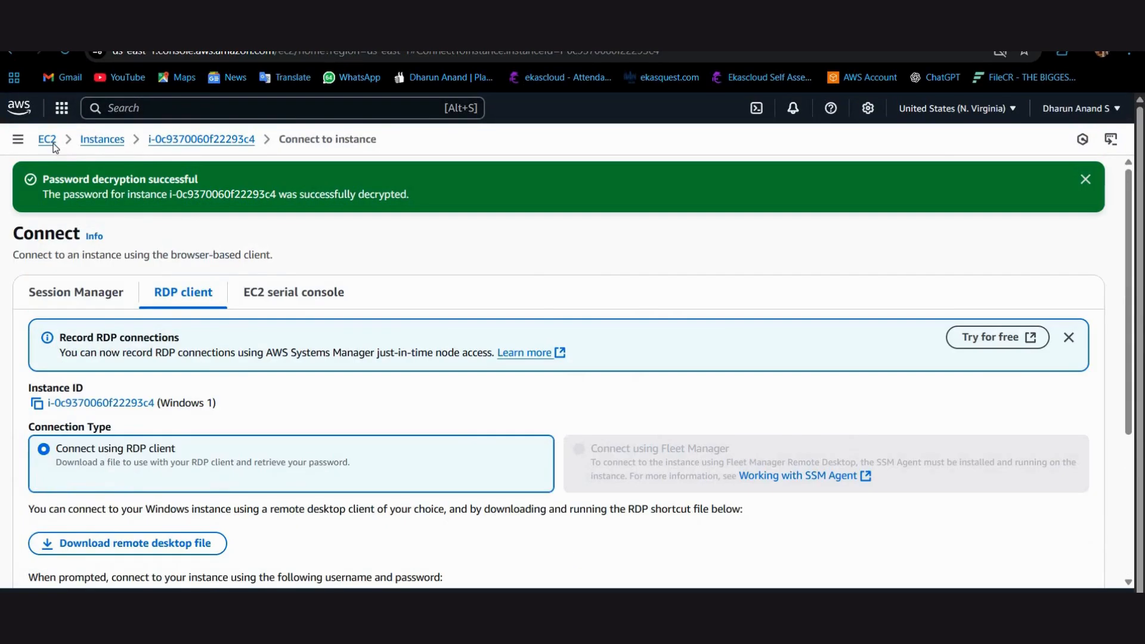
{"action": "left_click", "coordinate": [54, 144]}
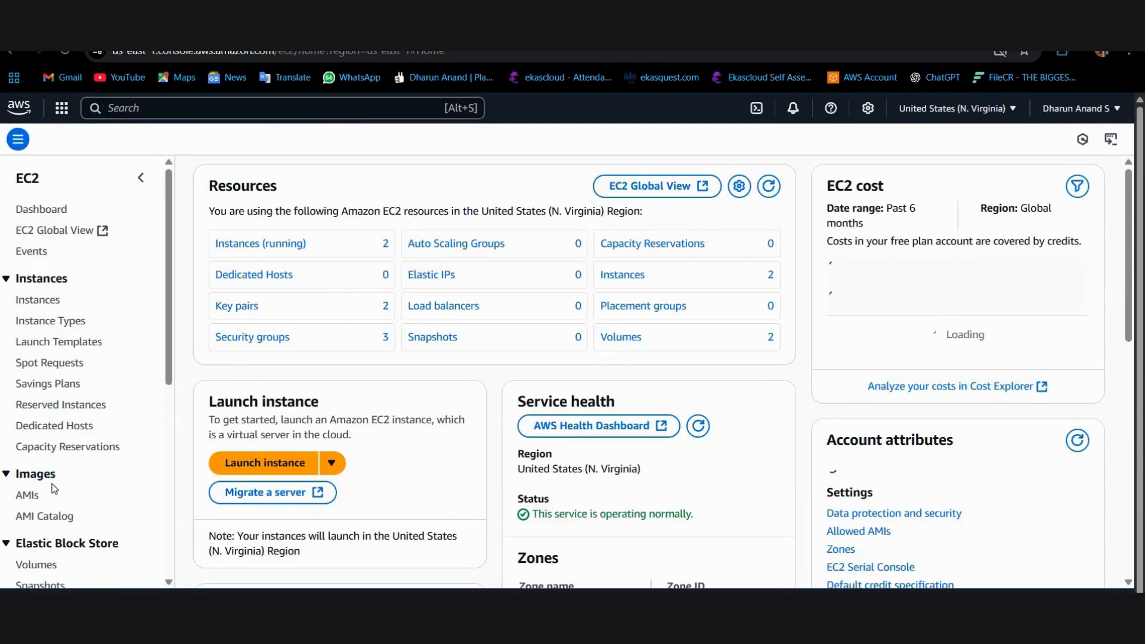
{"action": "scroll", "coordinate": [53, 450], "scroll_direction": "down", "scroll_amount": 1}
{"action": "left_click", "coordinate": [37, 455]}
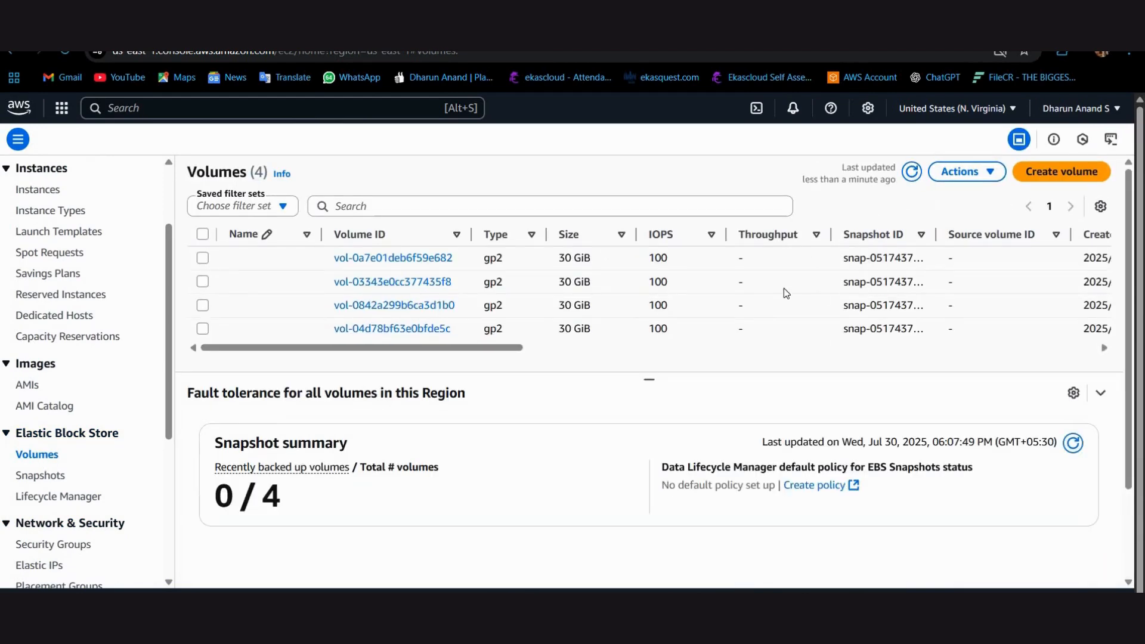
Step: Name the first volume in the list, vol-0a7e01deb6f59e682, "Windows 1"
{"action": "left_click", "coordinate": [290, 262]}
{"action": "type", "text": "W"}
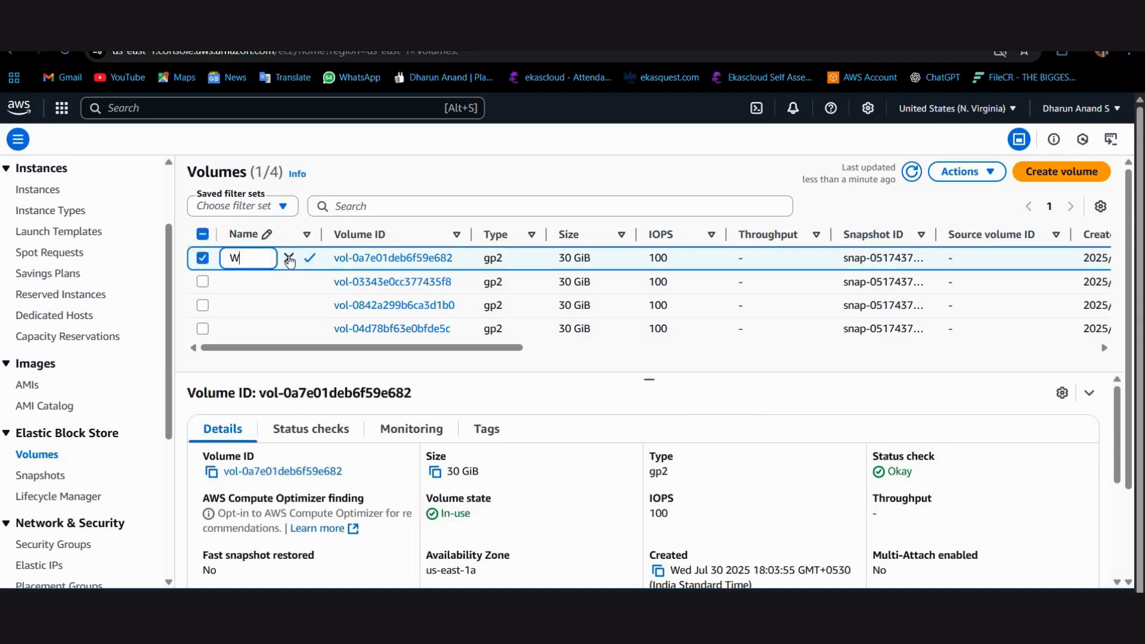
{"action": "type", "text": "indows 1"}
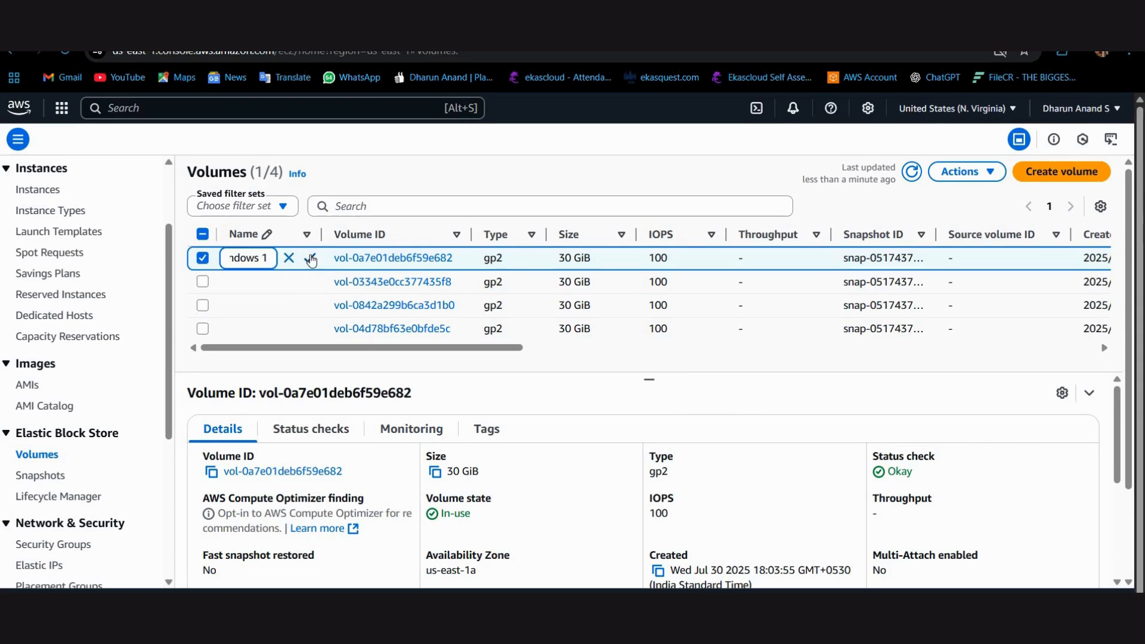
{"action": "left_click", "coordinate": [310, 257]}
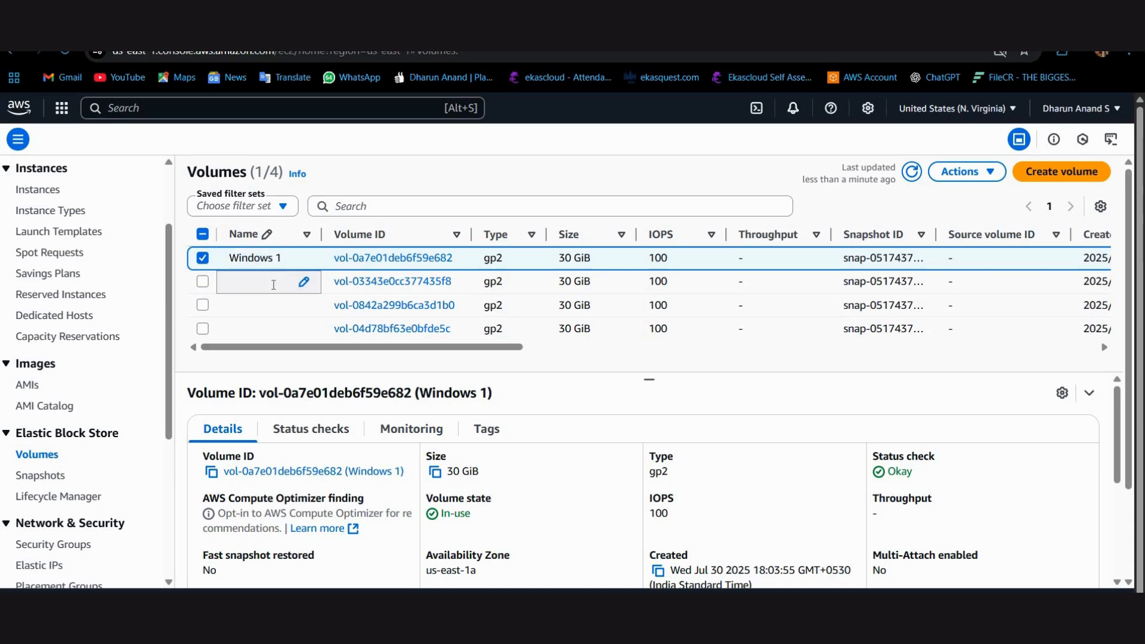
Step: Name the second volume in the list, vol-03343e0cc377435f8, "Windows 2"
{"action": "left_click", "coordinate": [274, 284]}
{"action": "type", "text": "w"}
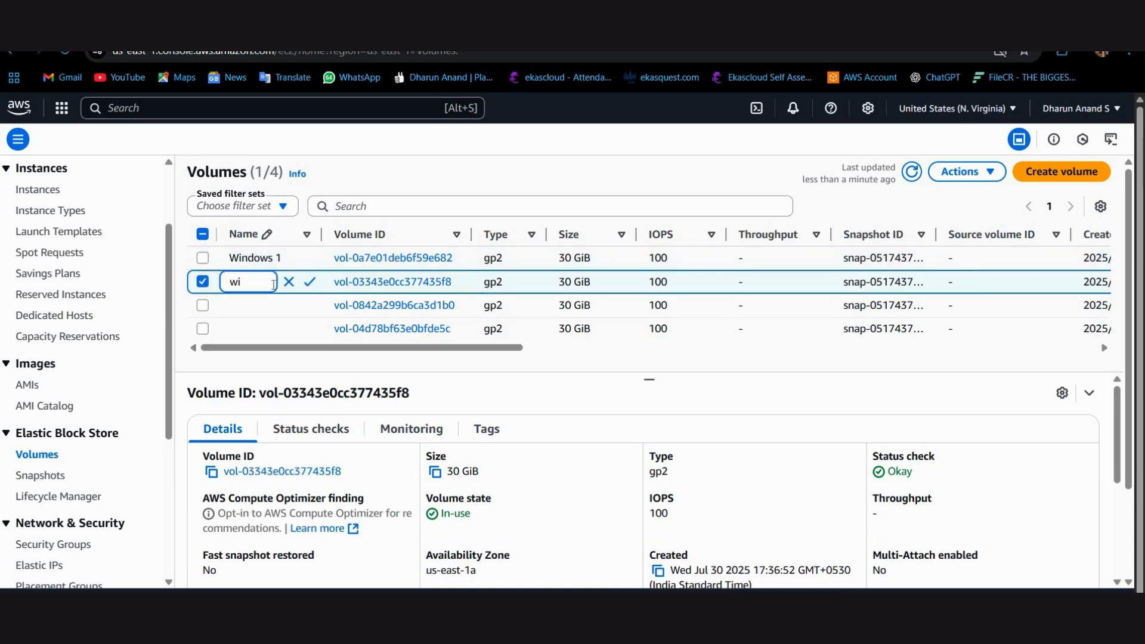
{"action": "key", "text": "BackSpace"}
{"action": "type", "text": "Windows"}
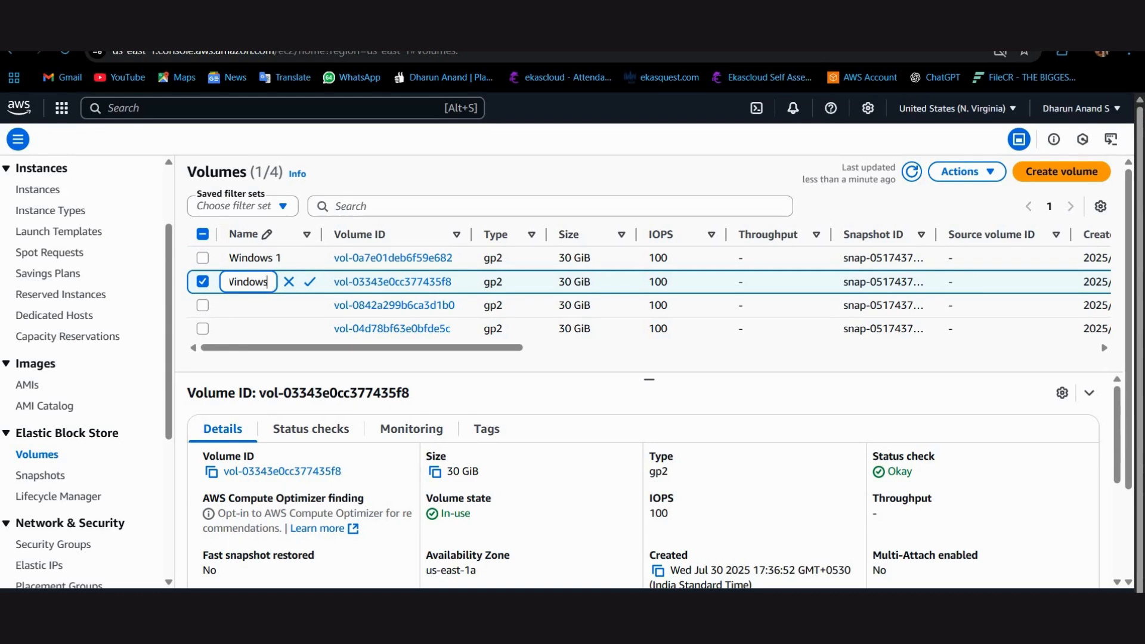
{"action": "key", "text": "BackSpace"}
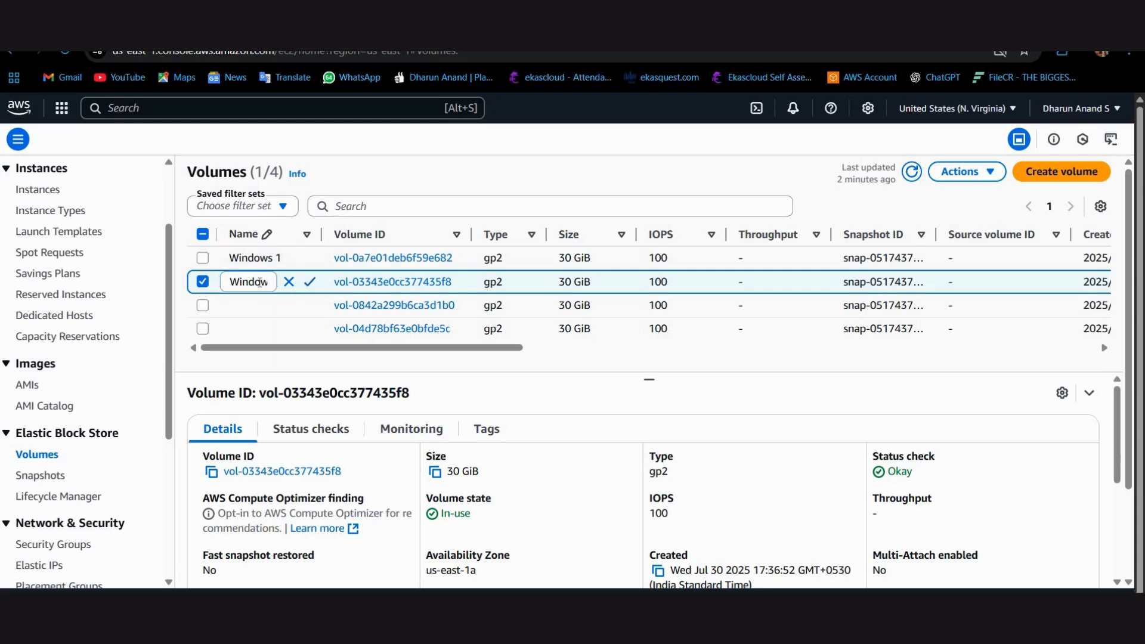
{"action": "key", "text": "Return"}
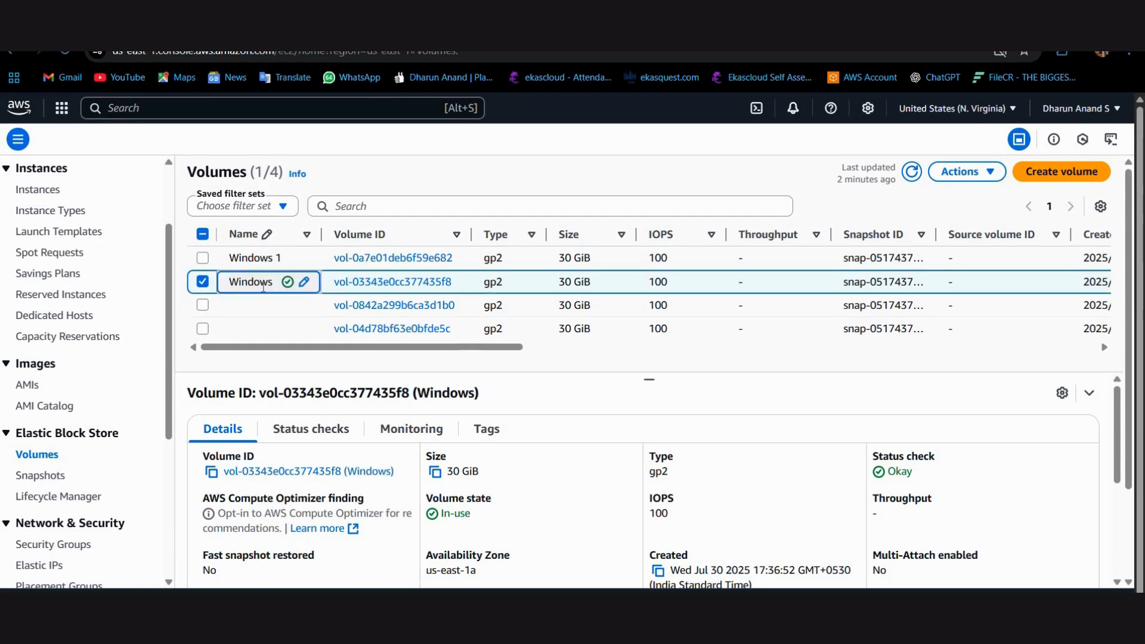
{"action": "left_click", "coordinate": [304, 282]}
{"action": "type", "text": "2"}
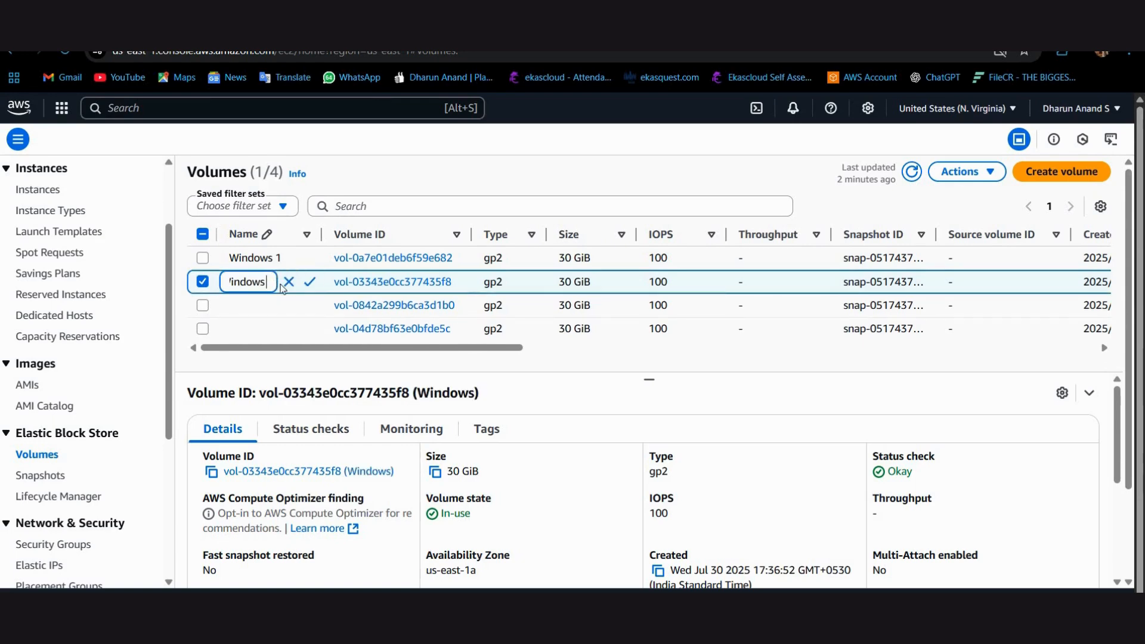
{"action": "left_click", "coordinate": [310, 284]}
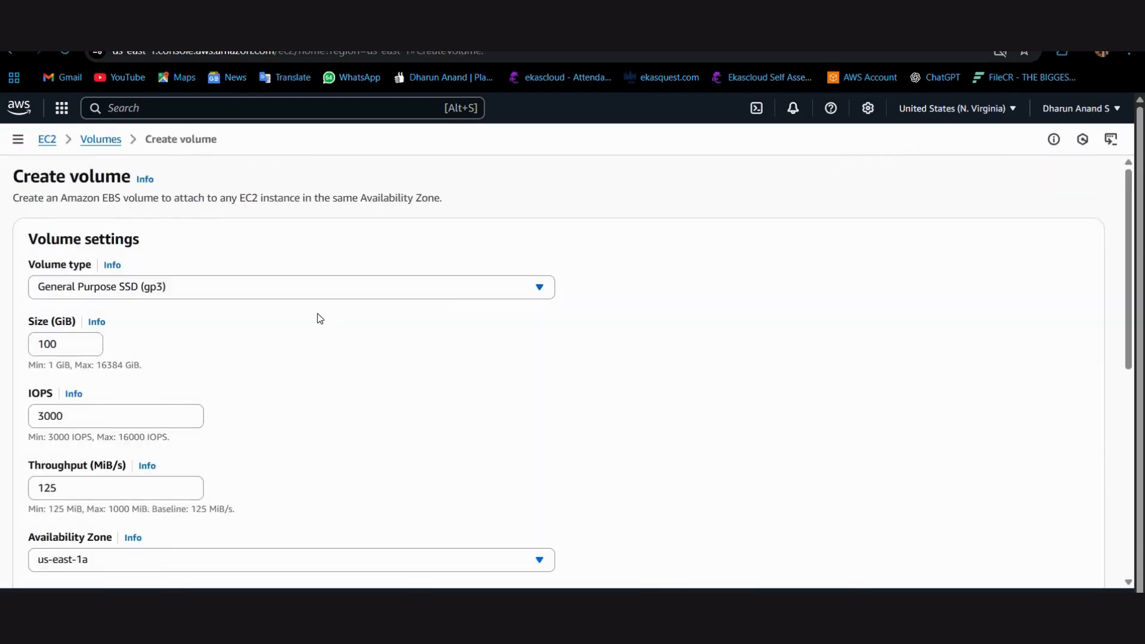
Step: Create a General Purpose SSD (gp3) volume in us-east-1a with its size set to 2 GiB, without a snapshot or encryption
{"action": "scroll", "coordinate": [209, 276], "scroll_direction": "down", "scroll_amount": 1}
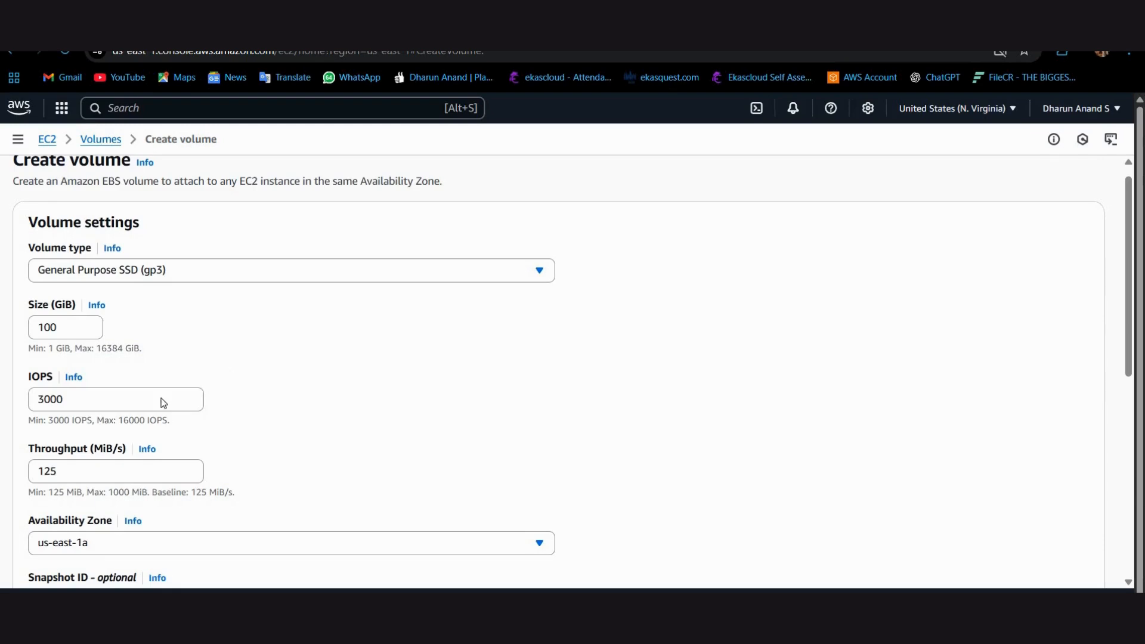
{"action": "scroll", "coordinate": [158, 402], "scroll_direction": "down", "scroll_amount": 3}
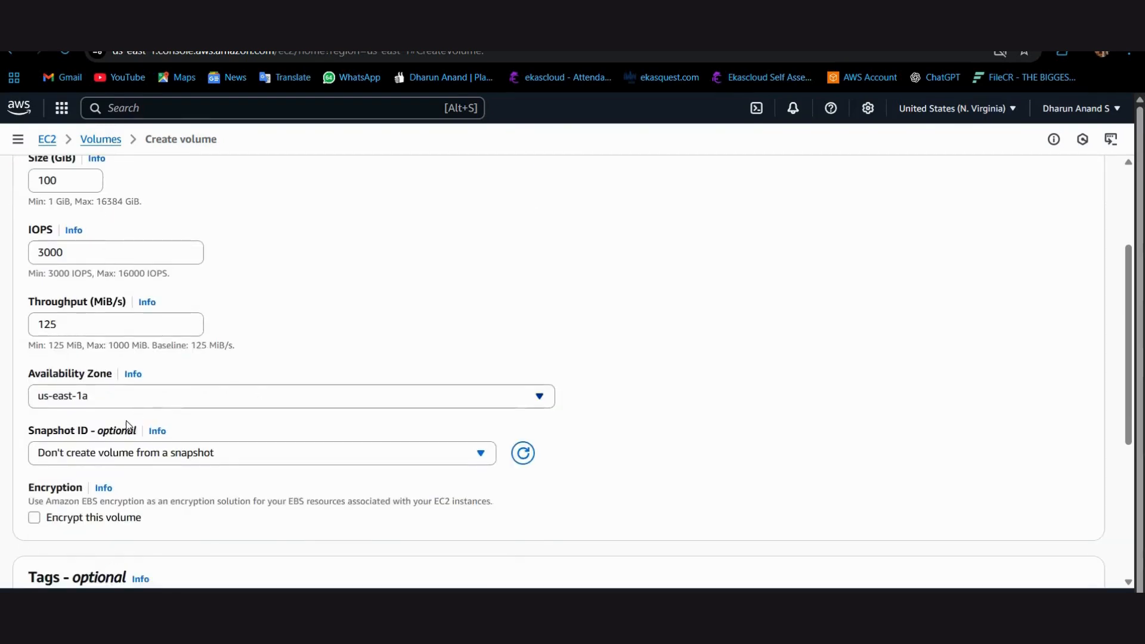
{"action": "scroll", "coordinate": [127, 425], "scroll_direction": "down", "scroll_amount": 3}
{"action": "scroll", "coordinate": [127, 424], "scroll_direction": "down", "scroll_amount": 1}
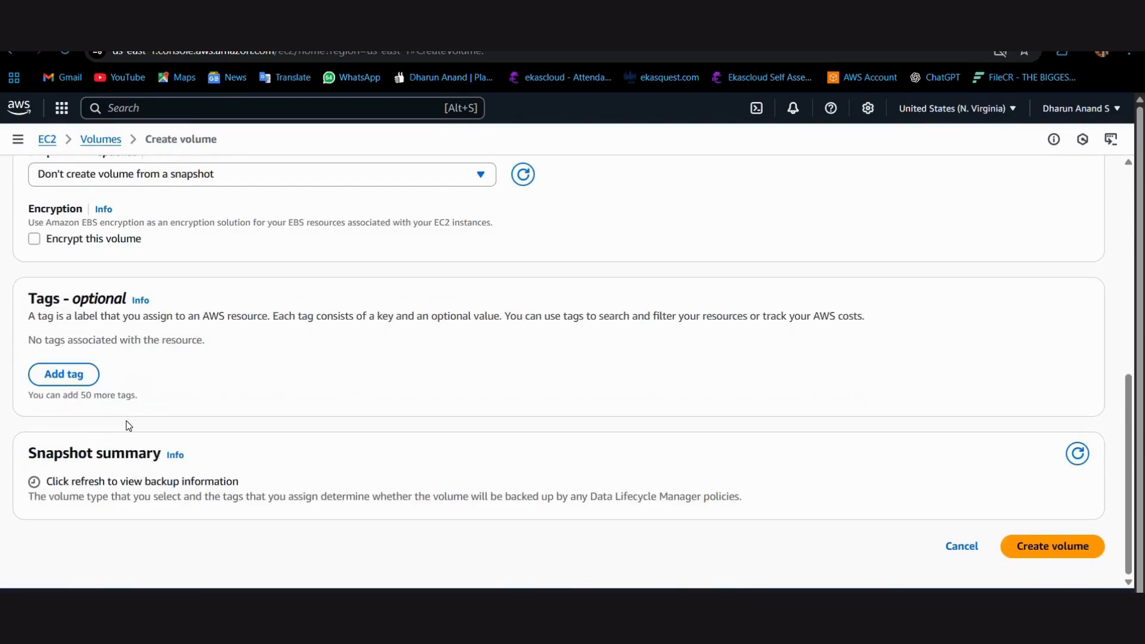
{"action": "scroll", "coordinate": [166, 378], "scroll_direction": "up", "scroll_amount": 3}
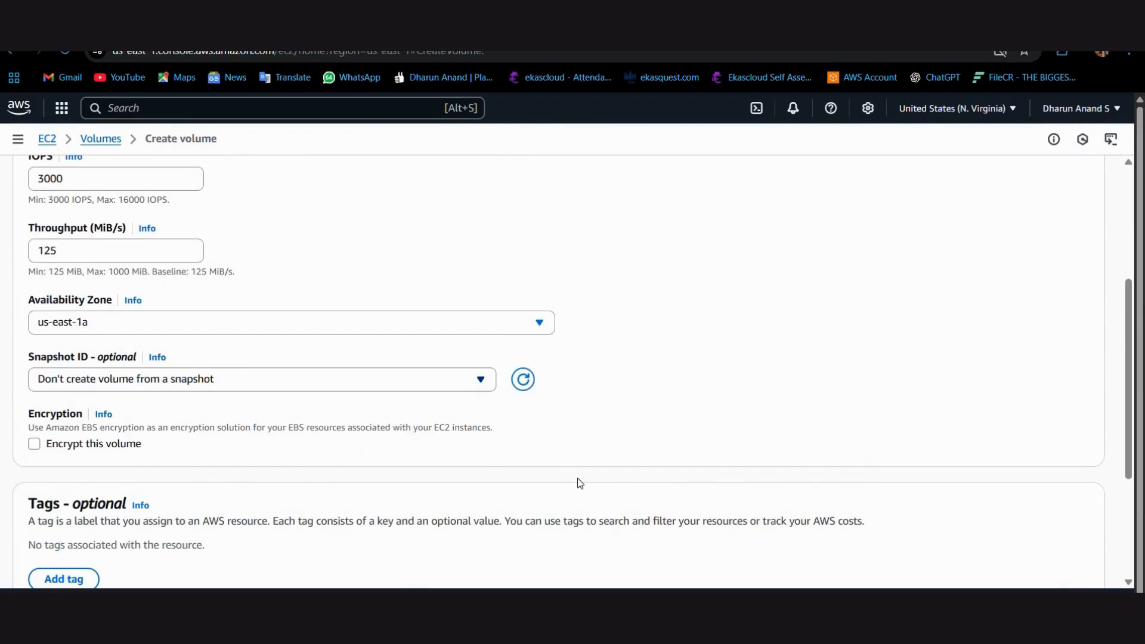
{"action": "scroll", "coordinate": [932, 511], "scroll_direction": "down", "scroll_amount": 3}
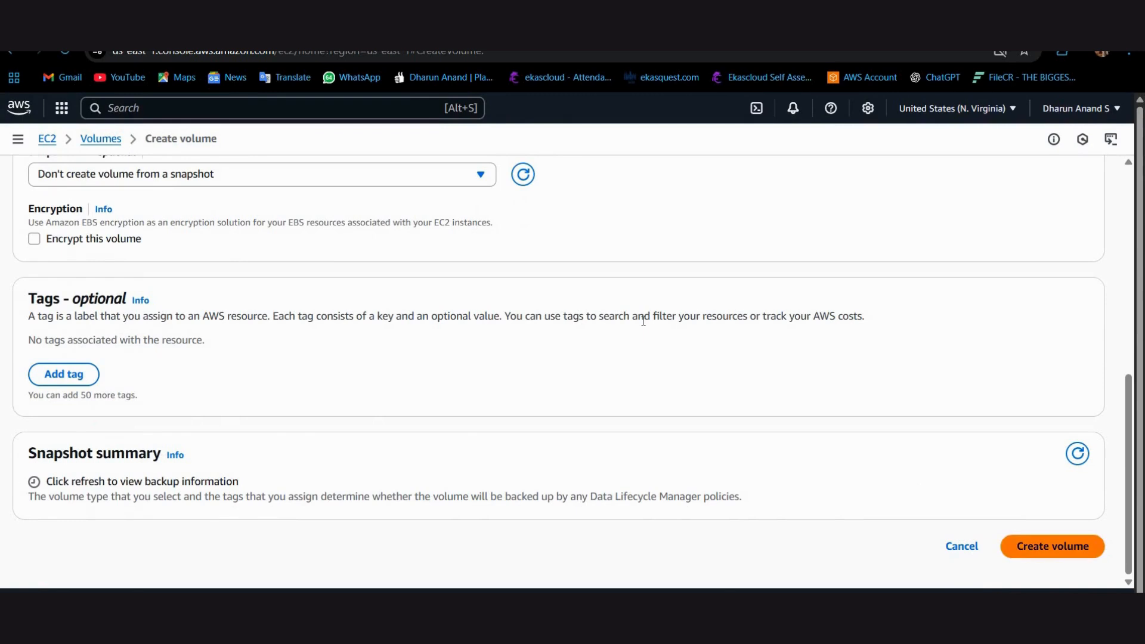
{"action": "scroll", "coordinate": [44, 355], "scroll_direction": "up", "scroll_amount": 7}
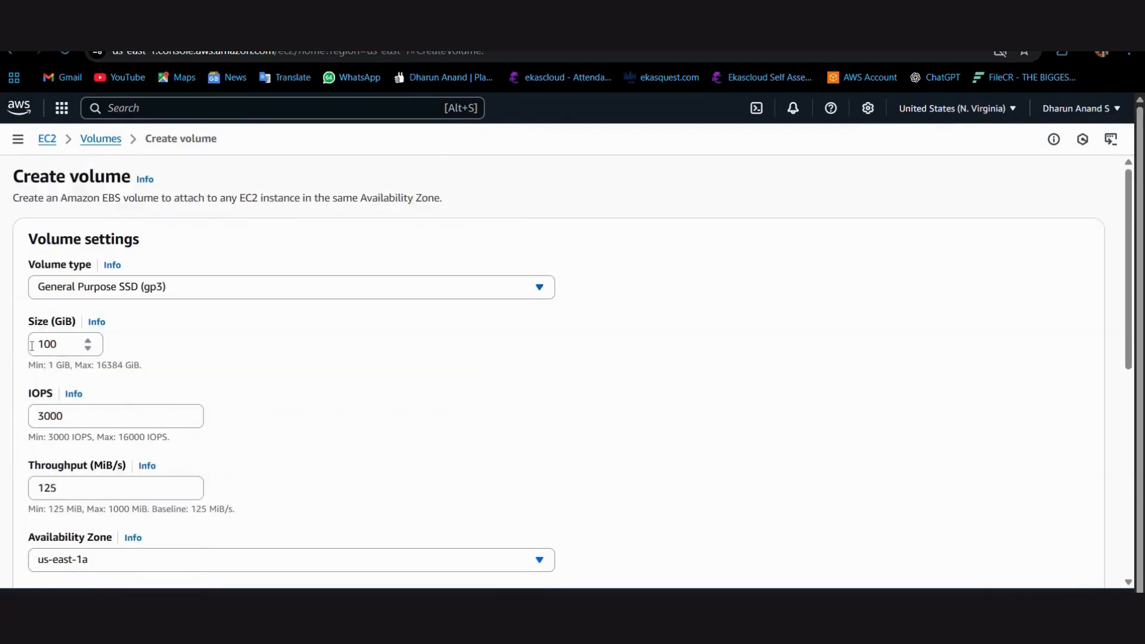
{"action": "double_click", "coordinate": [31, 346]}
{"action": "type", "text": "2"}
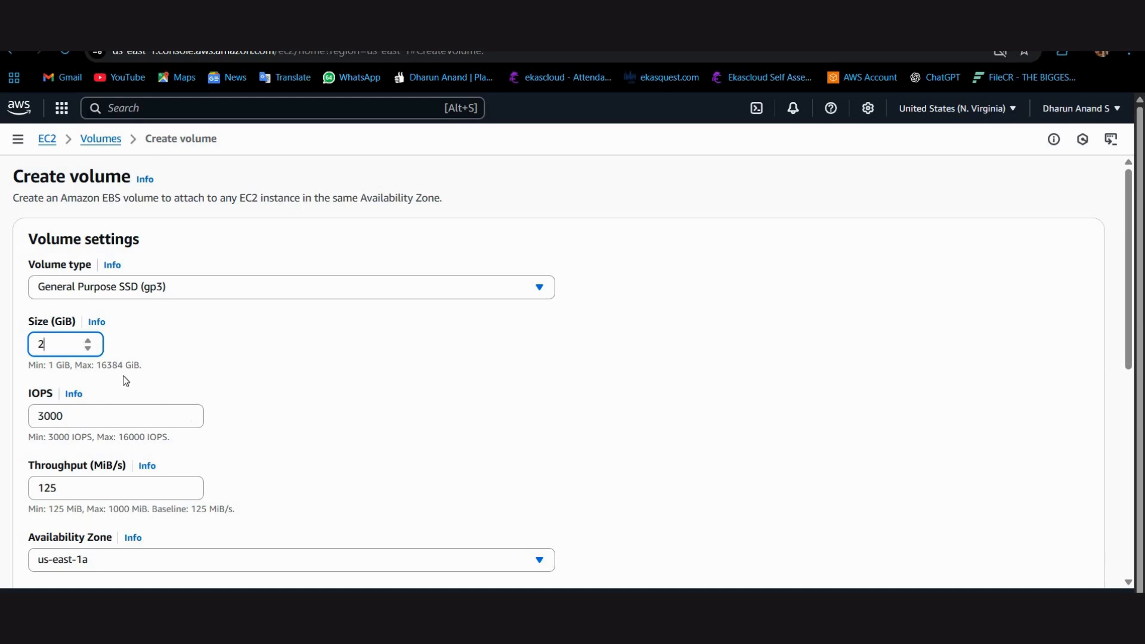
{"action": "left_click", "coordinate": [84, 358]}
{"action": "left_click", "coordinate": [74, 349]}
{"action": "key", "text": "BackSpace"}
{"action": "type", "text": "2"}
{"action": "scroll", "coordinate": [672, 448], "scroll_direction": "down", "scroll_amount": 5}
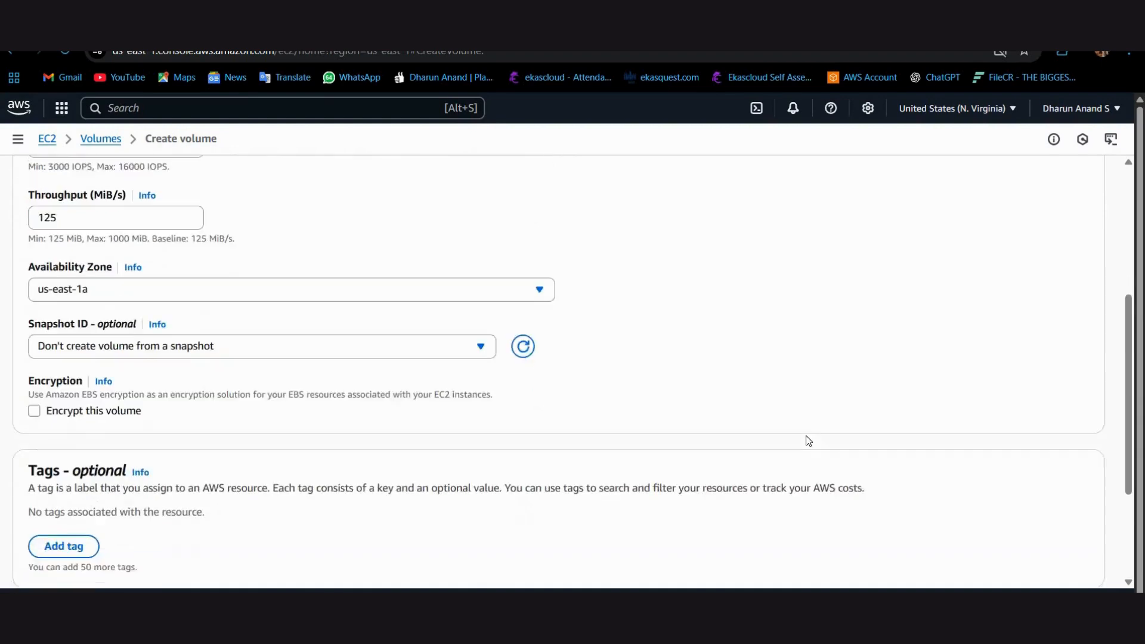
{"action": "scroll", "coordinate": [986, 527], "scroll_direction": "down", "scroll_amount": 3}
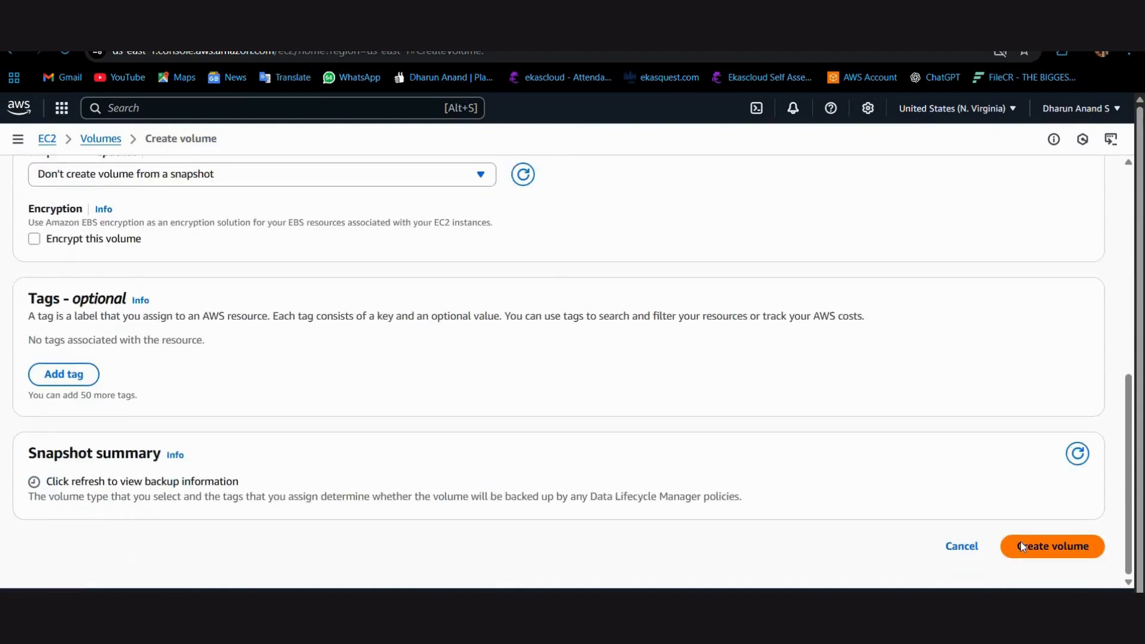
{"action": "left_click", "coordinate": [1020, 542]}
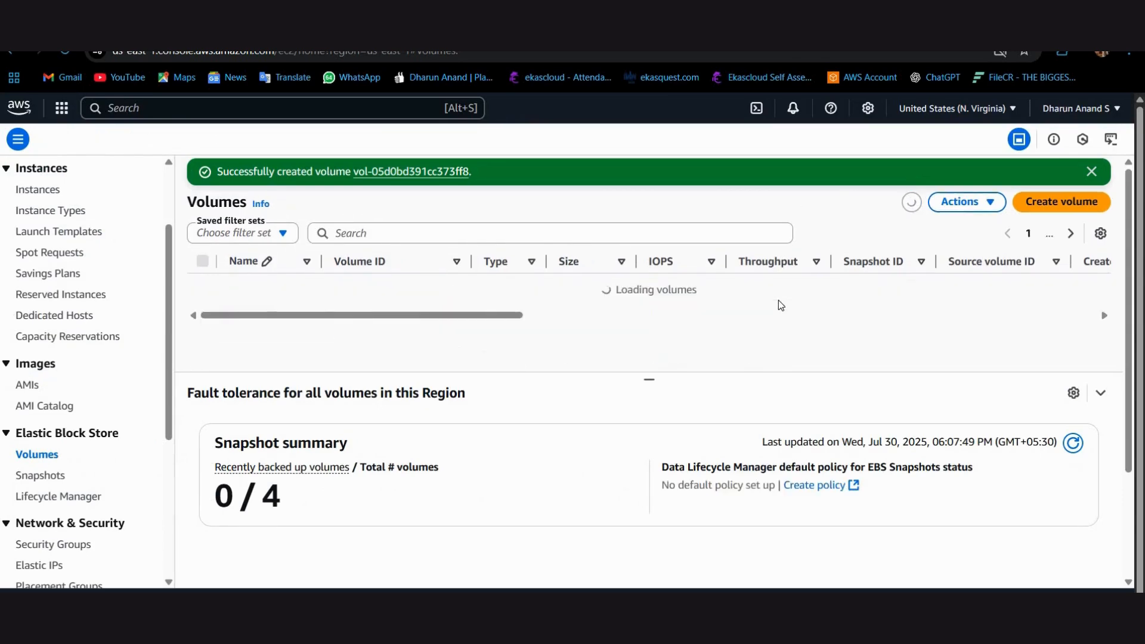
Step: Name the new 2 GiB gp3 volume "D's volume" in the volumes list
{"action": "scroll", "coordinate": [778, 299], "scroll_direction": "down", "scroll_amount": 2}
{"action": "scroll", "coordinate": [602, 338], "scroll_direction": "up", "scroll_amount": 1}
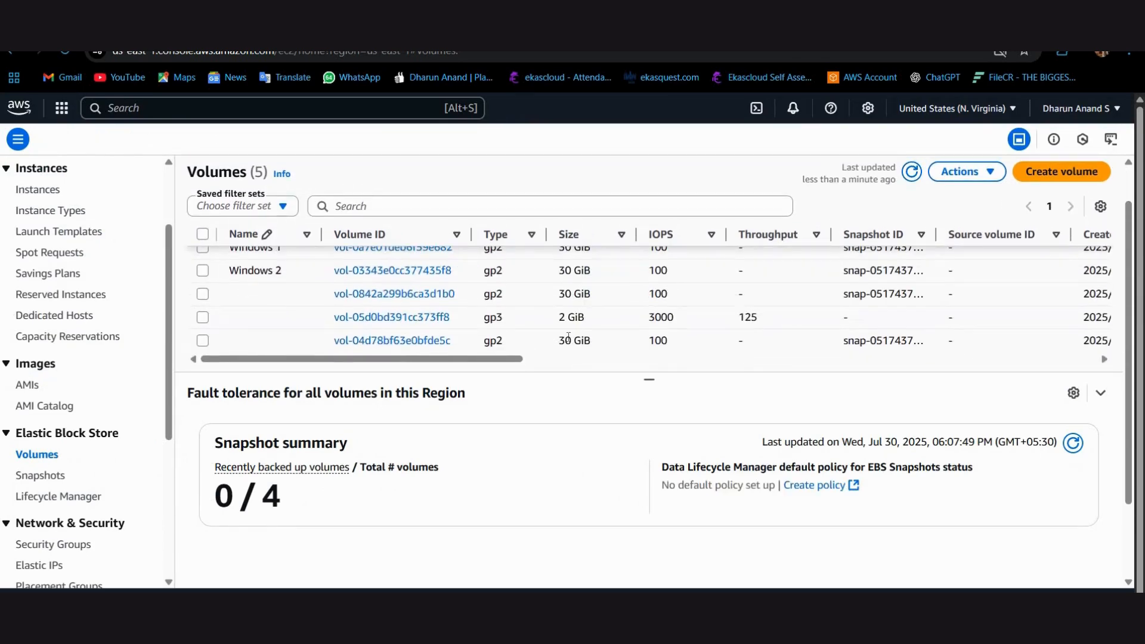
{"action": "scroll", "coordinate": [659, 338], "scroll_direction": "up", "scroll_amount": 1}
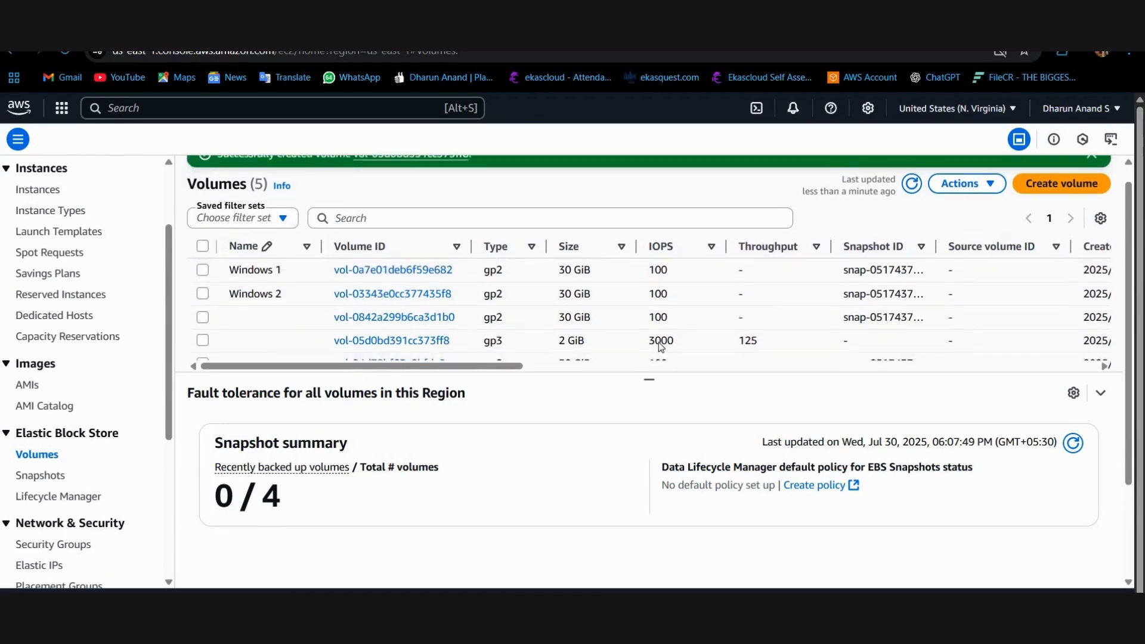
{"action": "scroll", "coordinate": [645, 322], "scroll_direction": "down", "scroll_amount": 1}
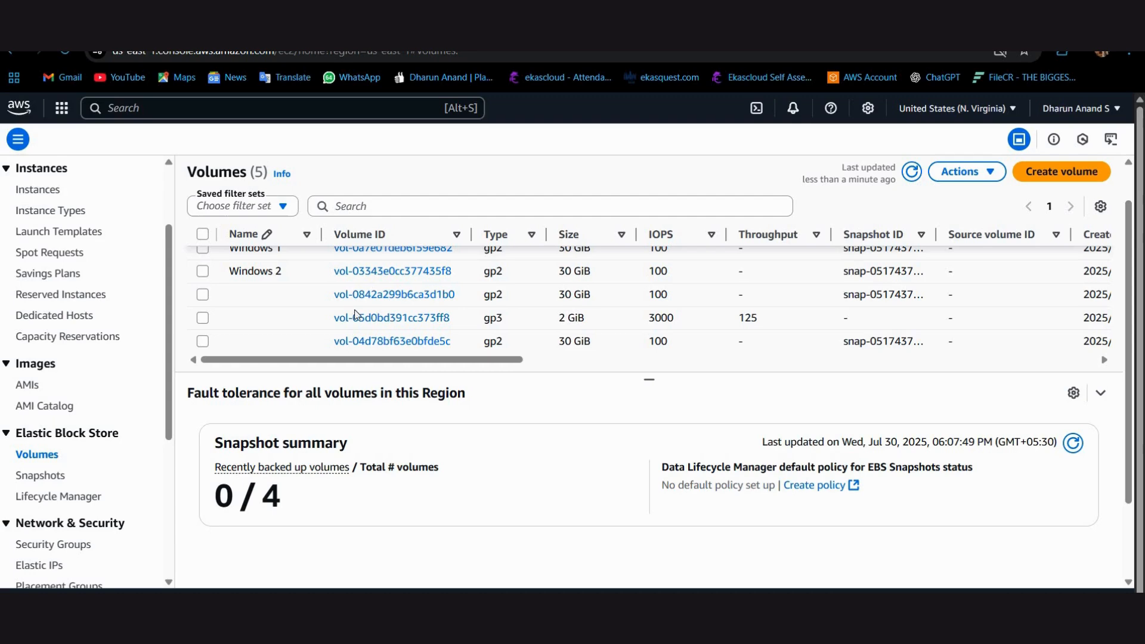
{"action": "left_click", "coordinate": [282, 322]}
{"action": "type", "text": "D"}
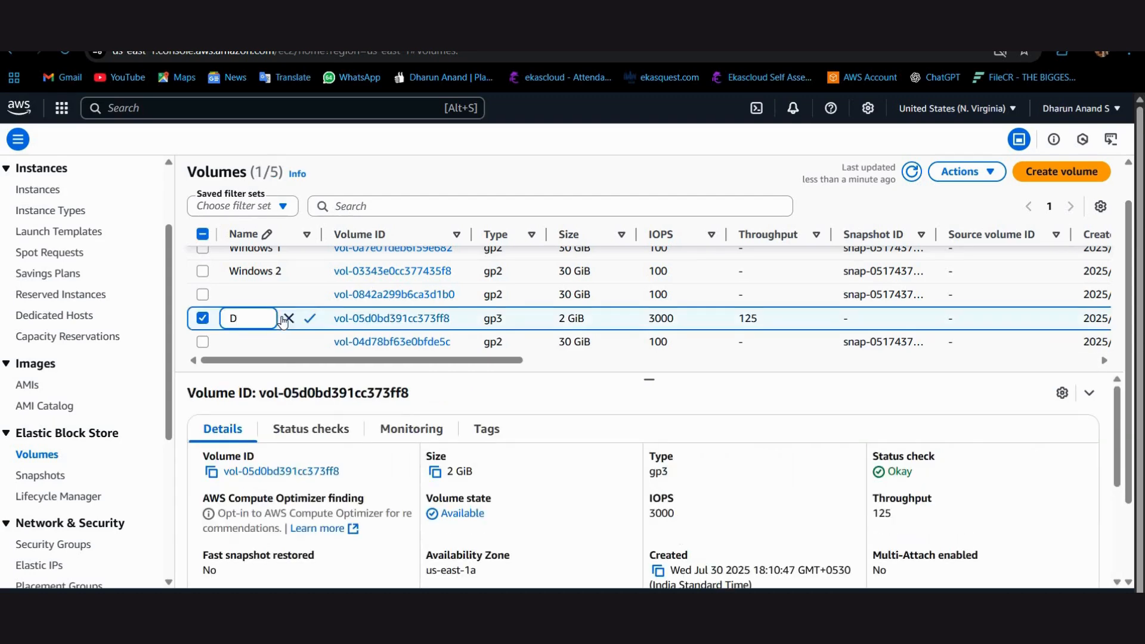
{"action": "type", "text": "'s va"}
{"action": "key", "text": "BackSpace"}
{"action": "type", "text": "olume"}
{"action": "left_click", "coordinate": [311, 319]}
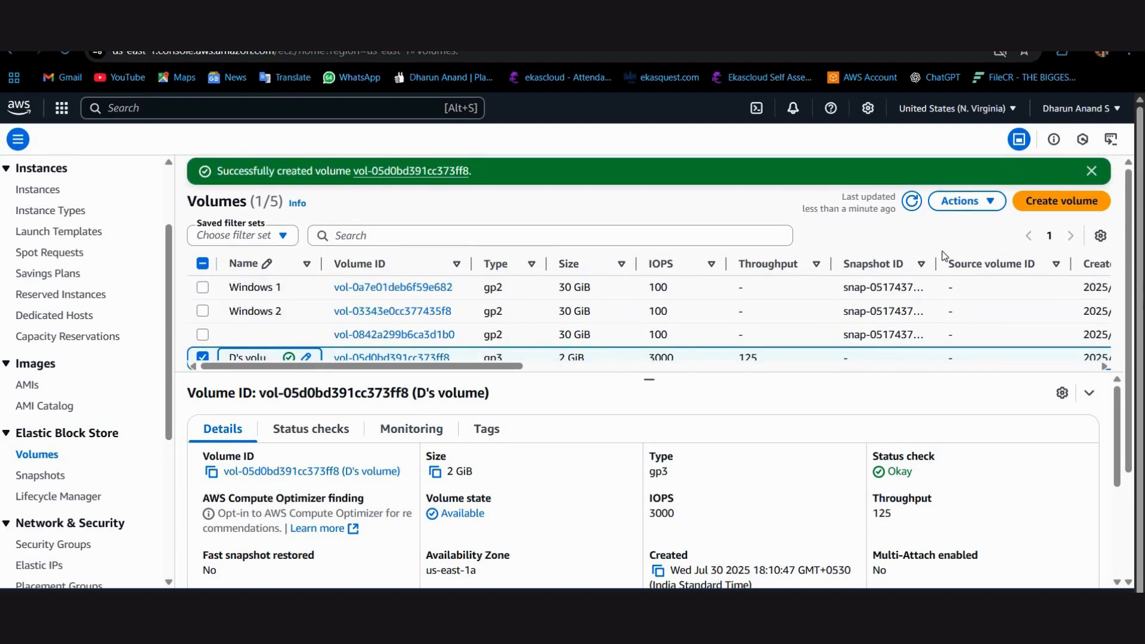
Step: Attach D's volume to the Windows 1 instance with device name xvdb and refresh the volumes list
{"action": "left_click", "coordinate": [961, 201]}
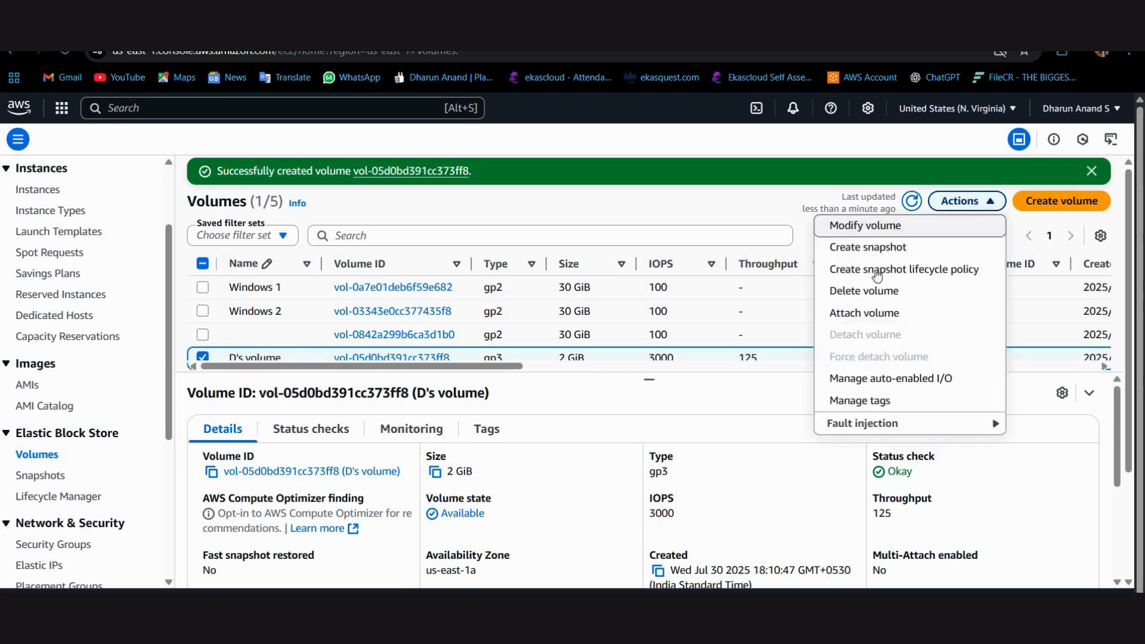
{"action": "left_click", "coordinate": [873, 314]}
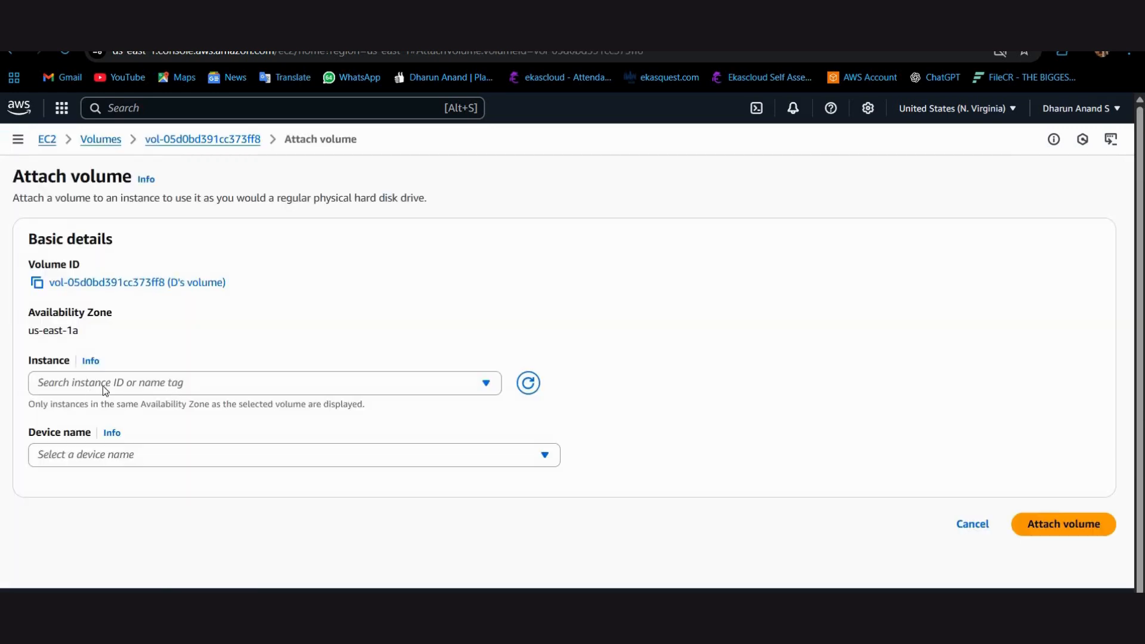
{"action": "left_click", "coordinate": [164, 384]}
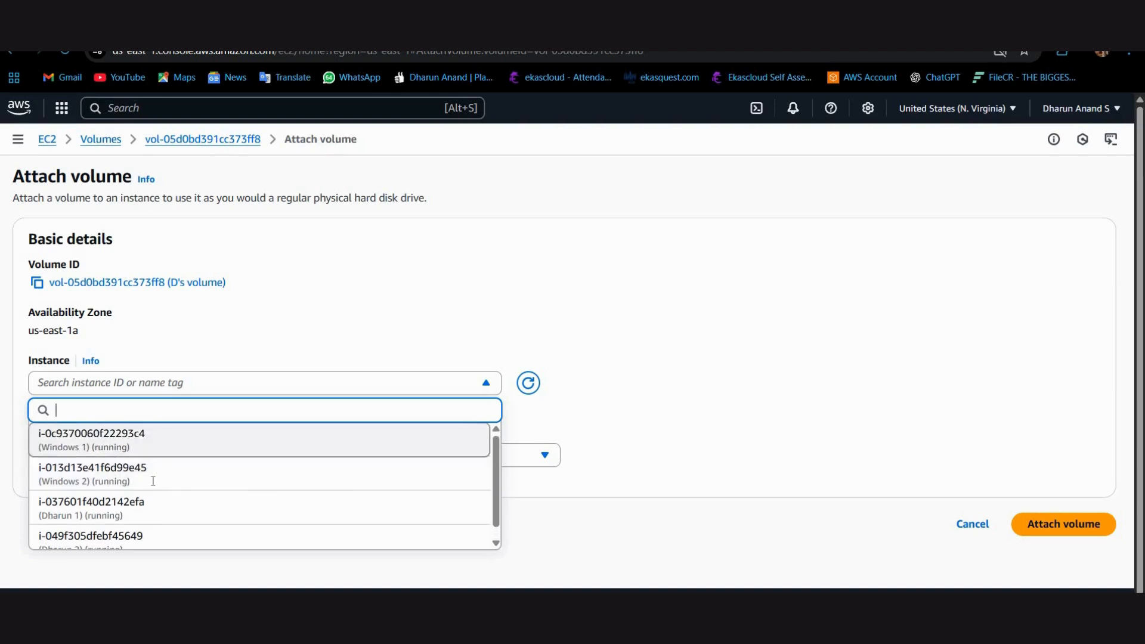
{"action": "left_click", "coordinate": [116, 454]}
{"action": "left_click", "coordinate": [152, 476]}
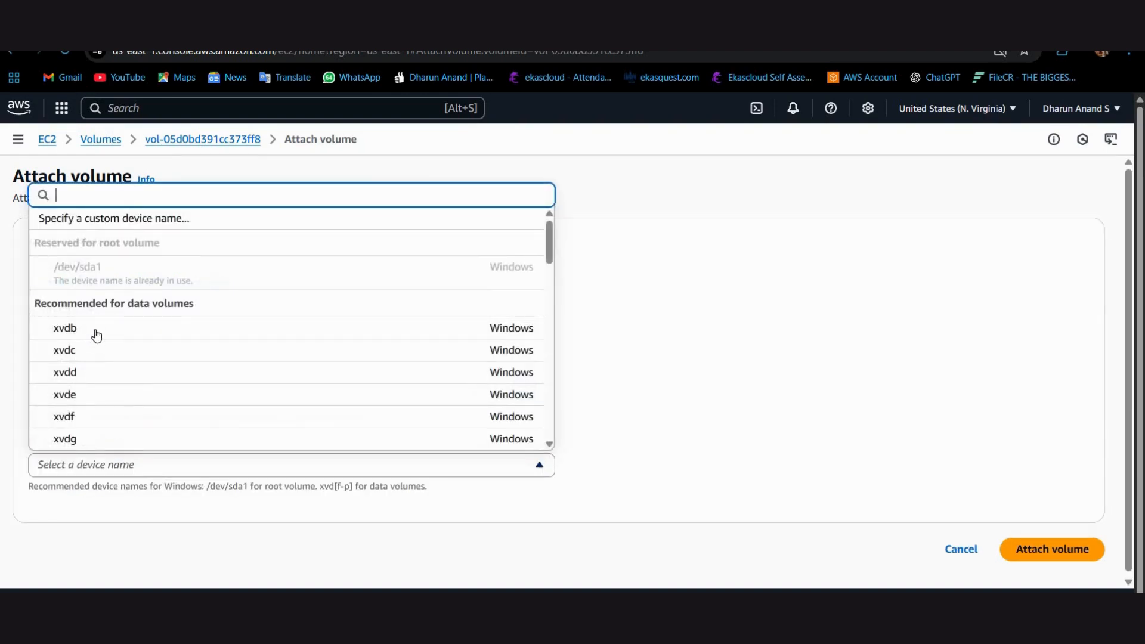
{"action": "key", "text": "Return"}
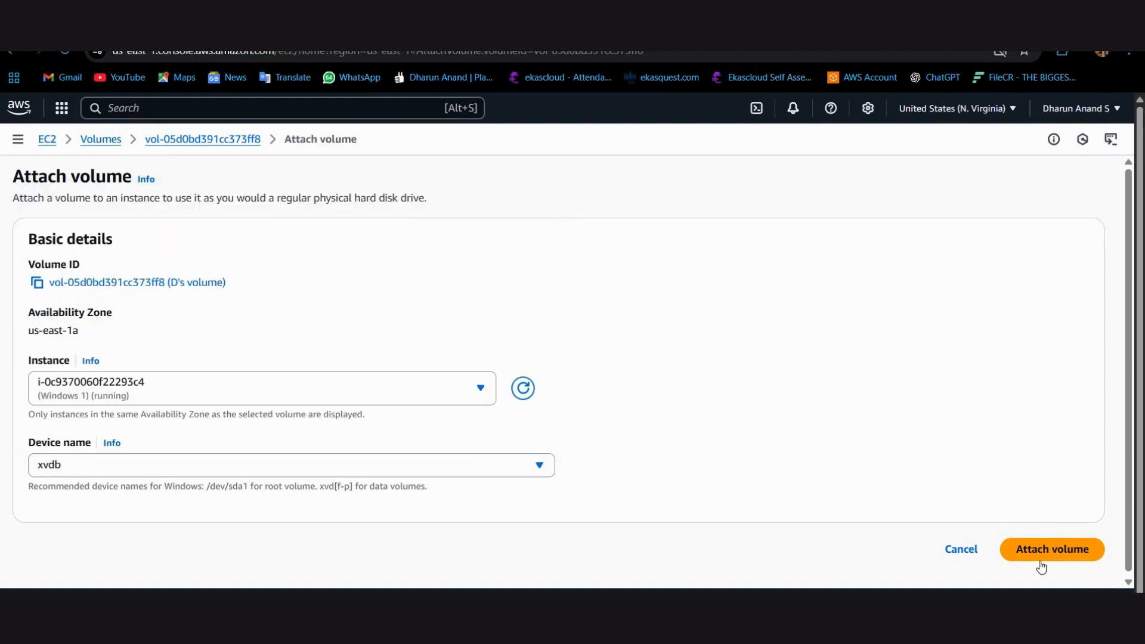
{"action": "left_click", "coordinate": [1045, 559]}
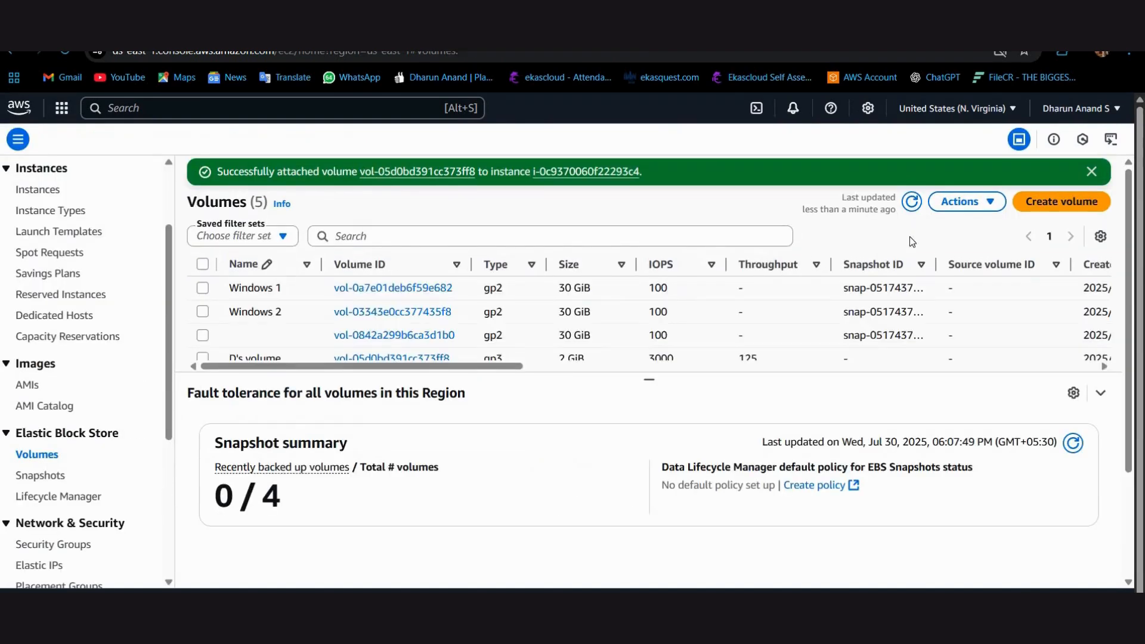
{"action": "left_click", "coordinate": [912, 203]}
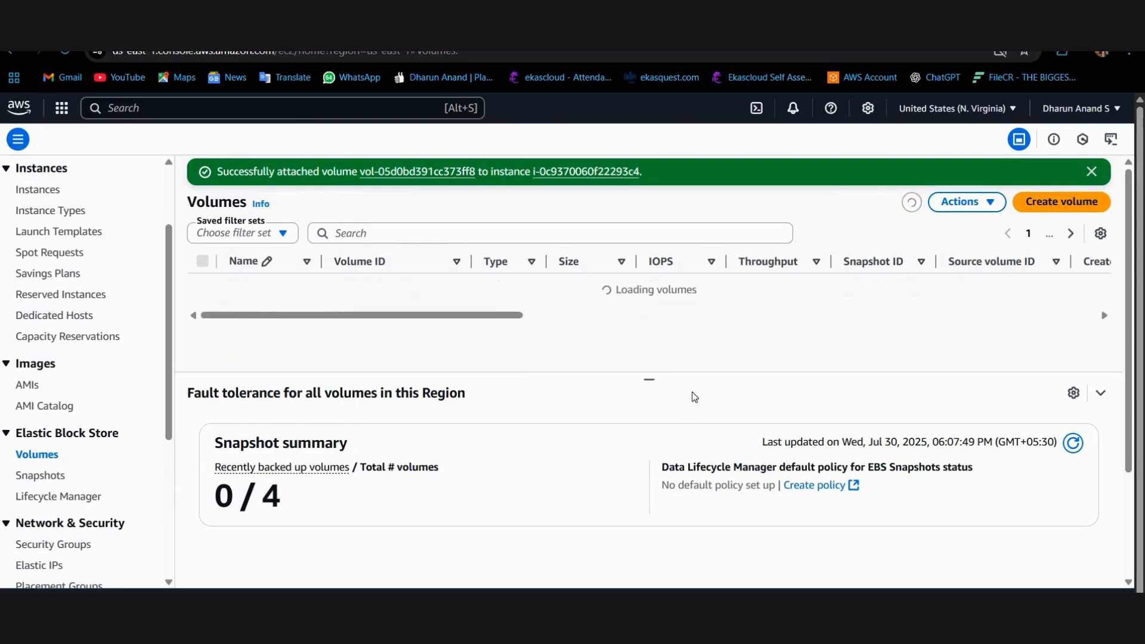
Step: Switch to the Windows 1 remote desktop and initialize Disk 1 with the MBR partition style in Disk Management
{"action": "key", "text": "alt+Tab"}
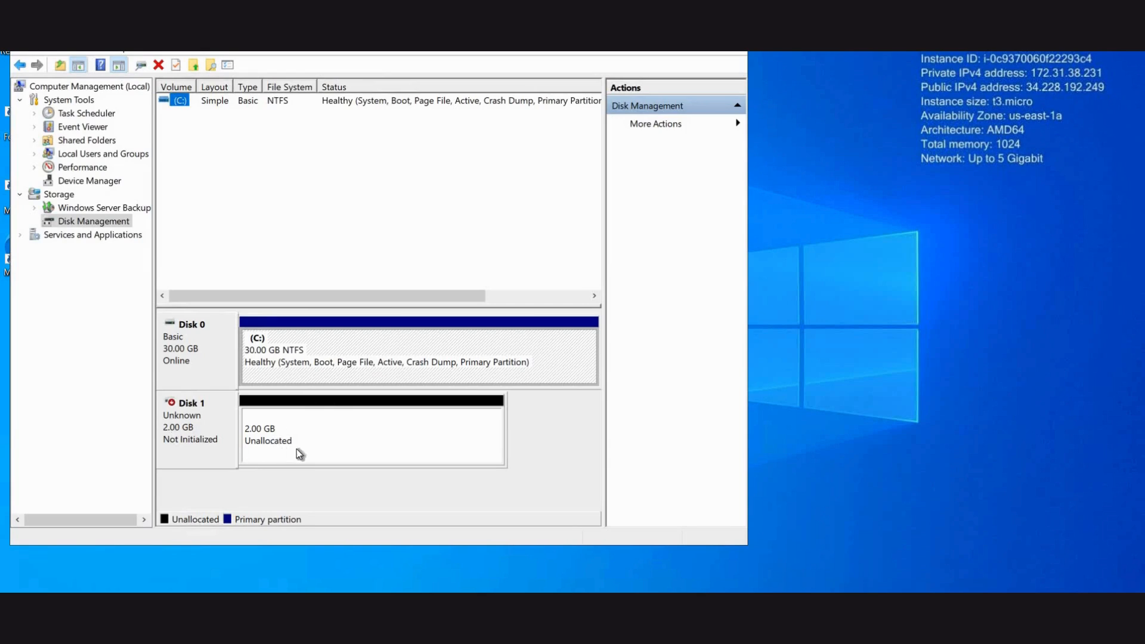
{"action": "right_click", "coordinate": [273, 439]}
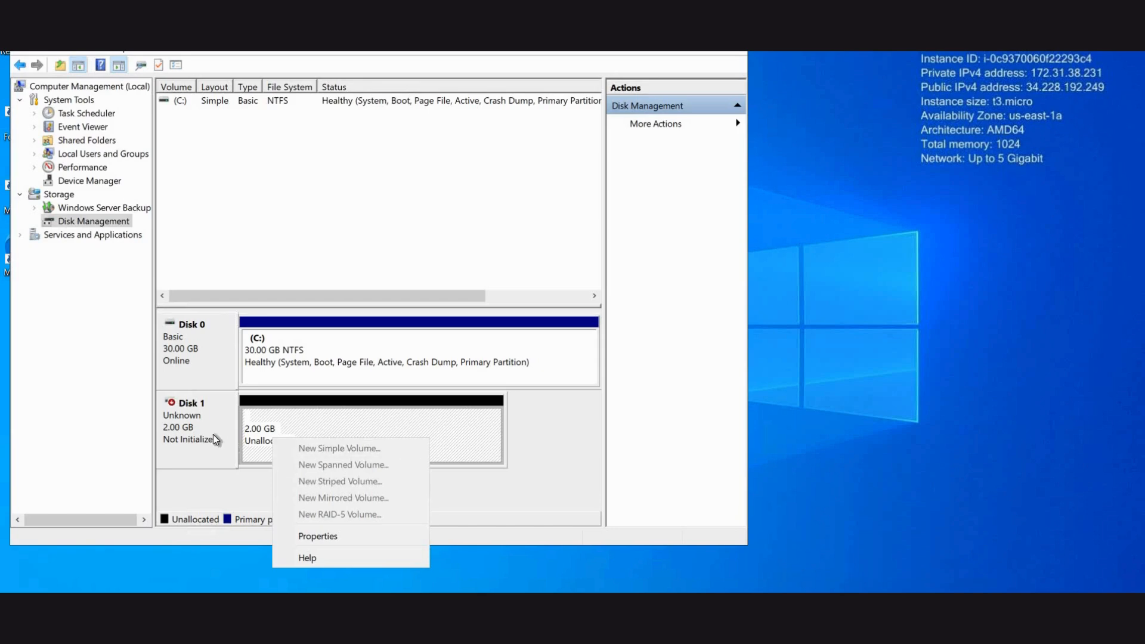
{"action": "right_click", "coordinate": [215, 440]}
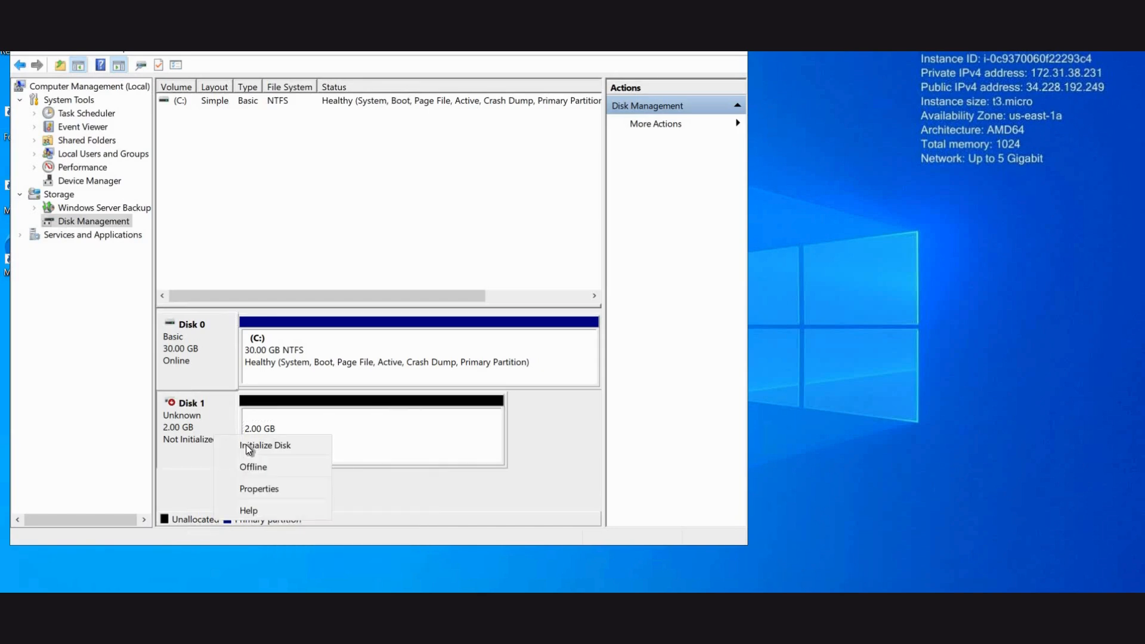
{"action": "left_click", "coordinate": [248, 449]}
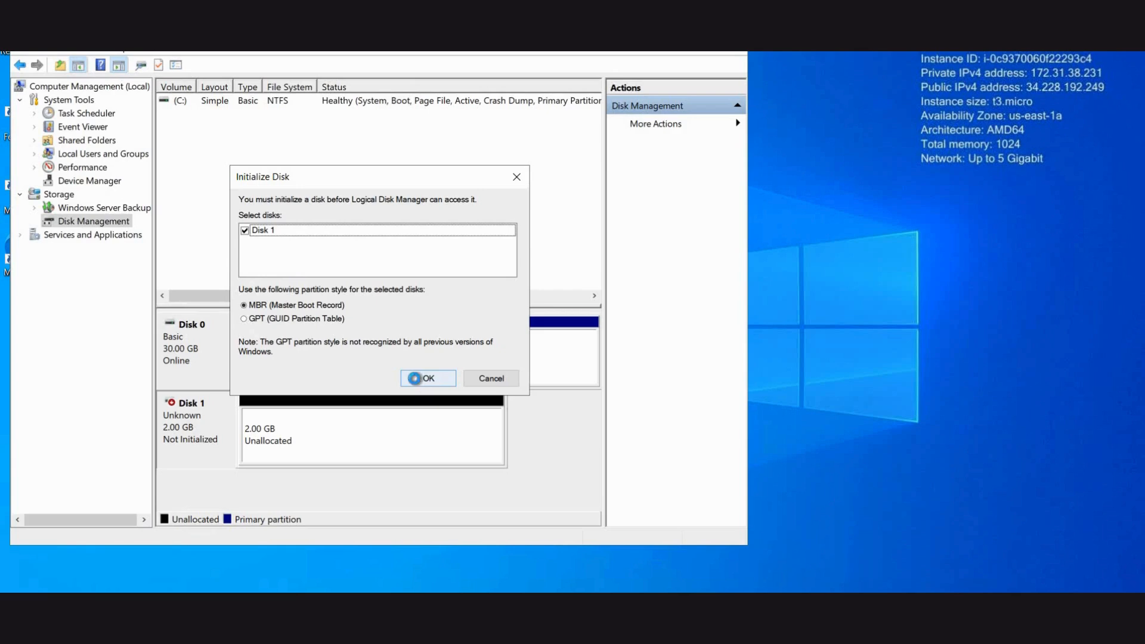
{"action": "left_click", "coordinate": [414, 378]}
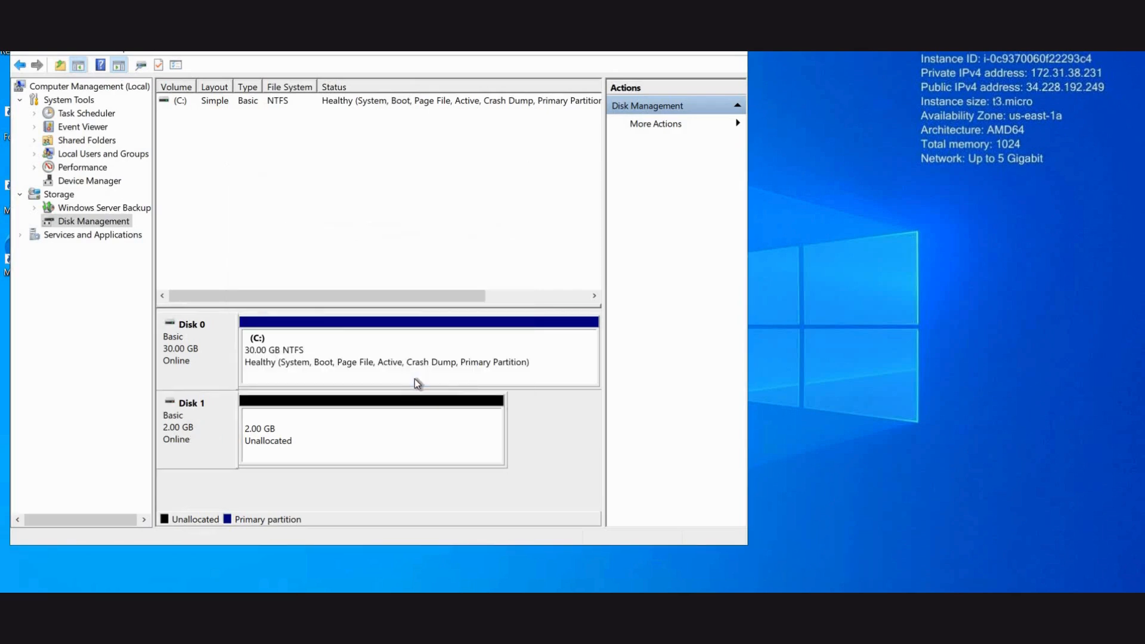
Step: Create a 2045 MB simple volume on Disk 1 with drive letter D, quick-formatted as NTFS and labelled "New Volume"
{"action": "right_click", "coordinate": [289, 435]}
{"action": "left_click", "coordinate": [335, 444]}
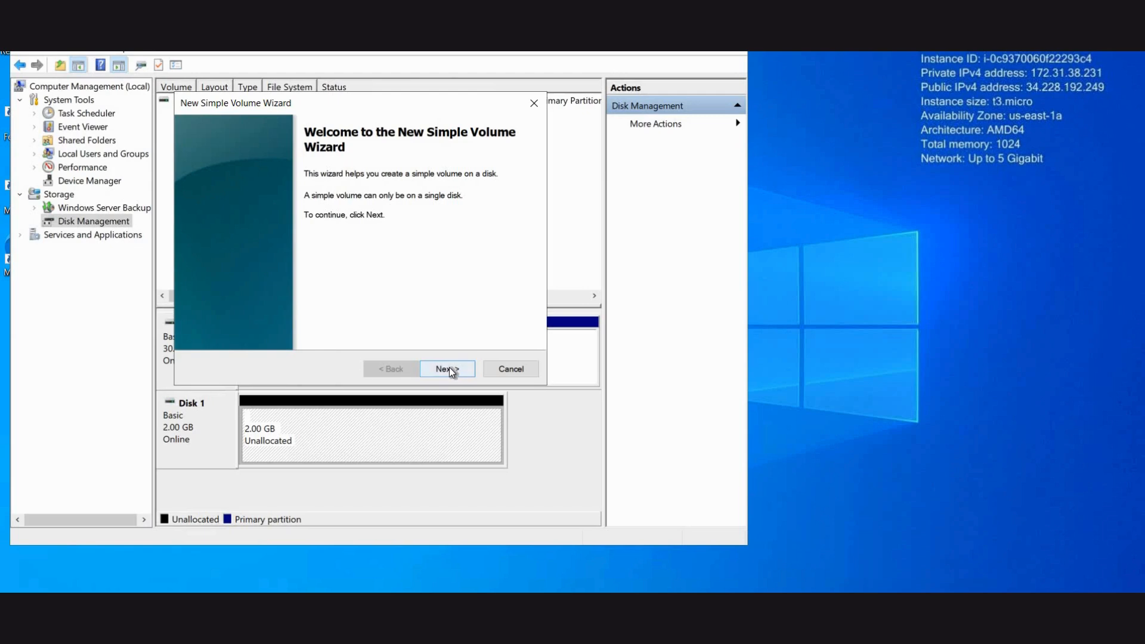
{"action": "left_click", "coordinate": [448, 367]}
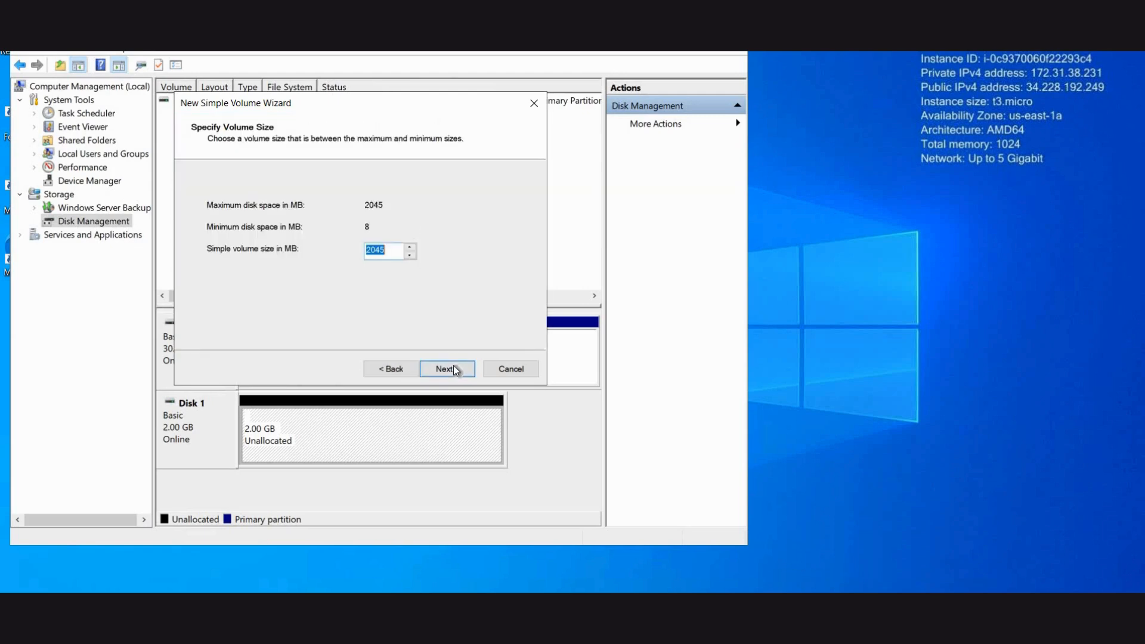
{"action": "left_click", "coordinate": [453, 369]}
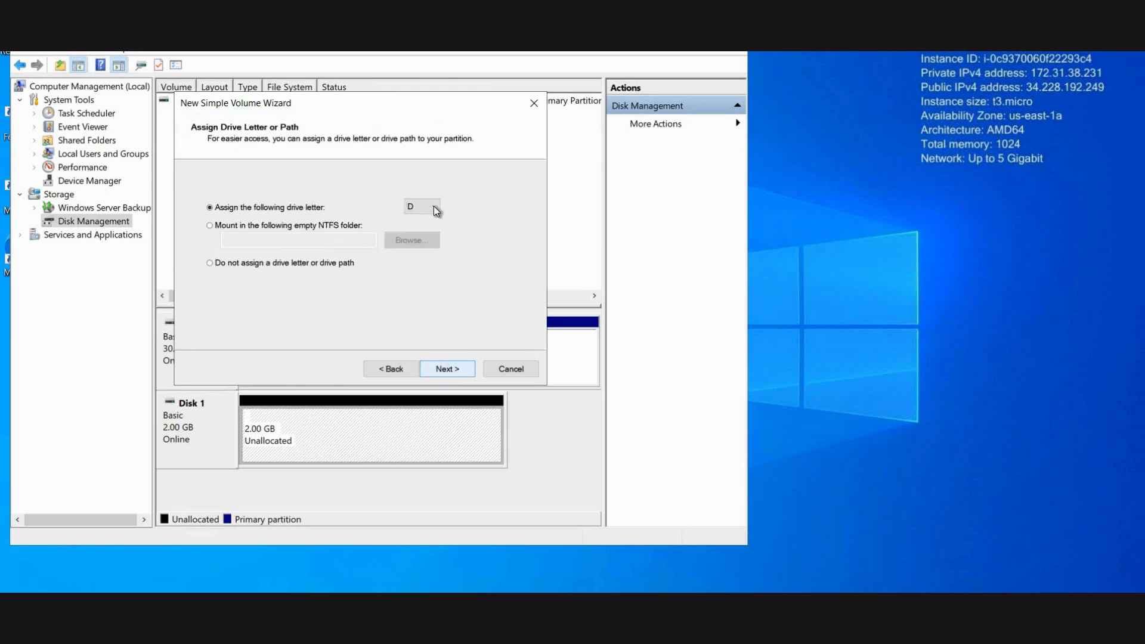
{"action": "left_click", "coordinate": [436, 209]}
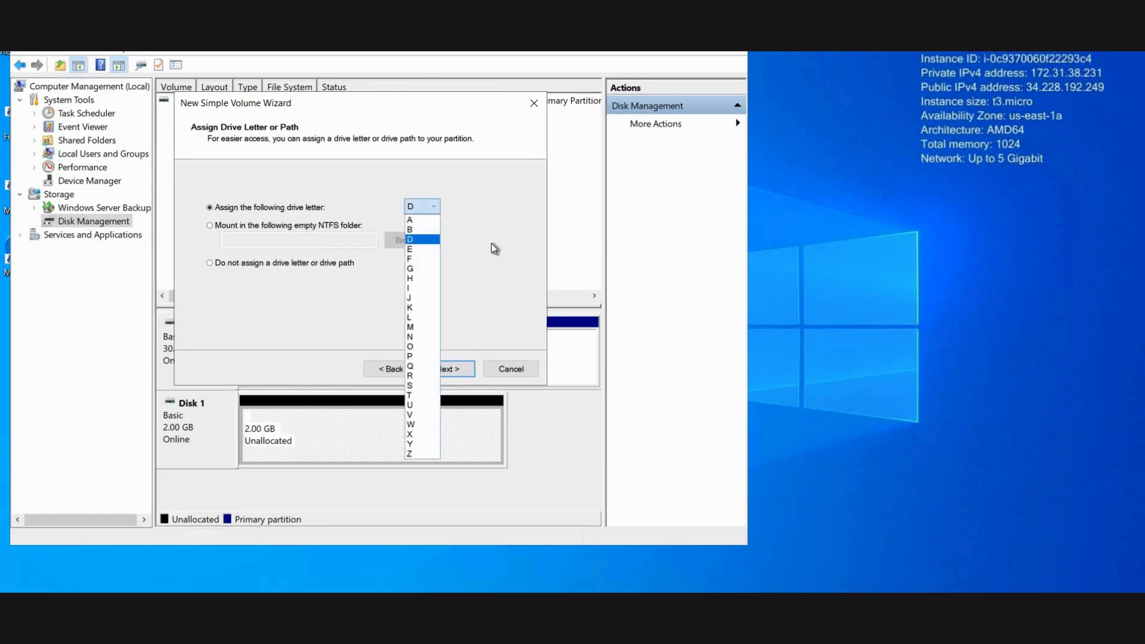
{"action": "left_click", "coordinate": [455, 371]}
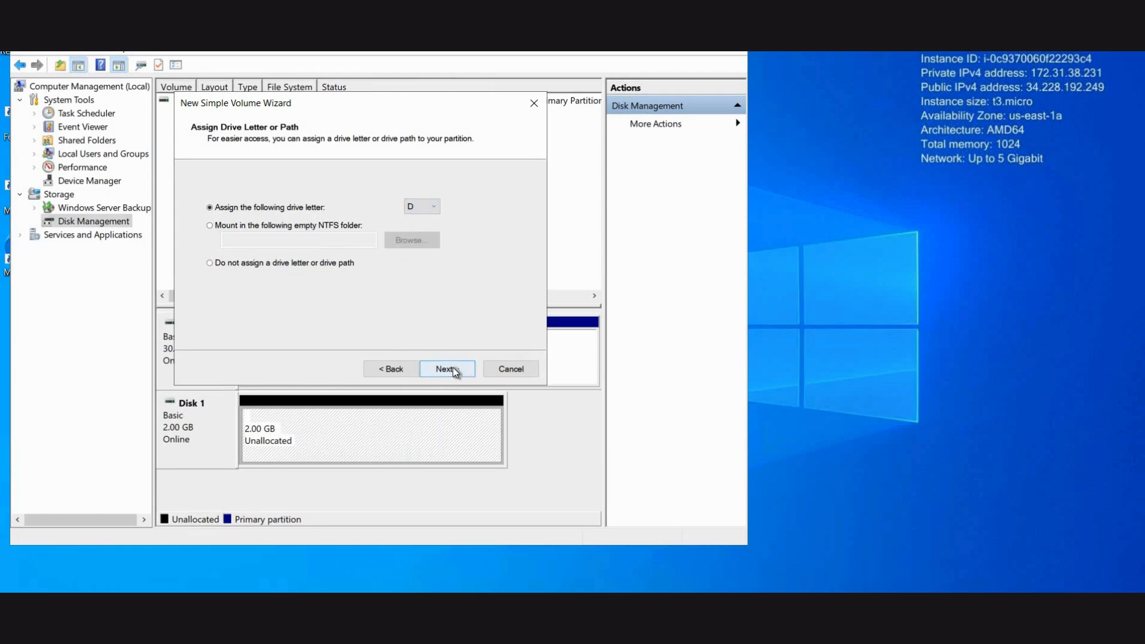
{"action": "left_click", "coordinate": [452, 368]}
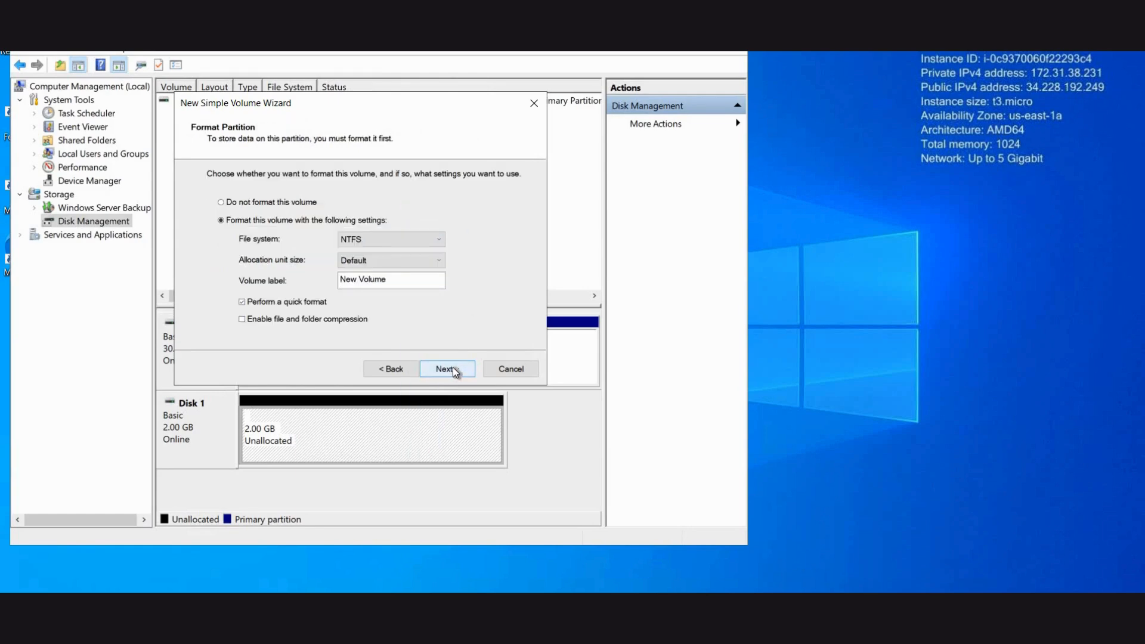
{"action": "left_click", "coordinate": [452, 368]}
{"action": "left_click", "coordinate": [452, 368]}
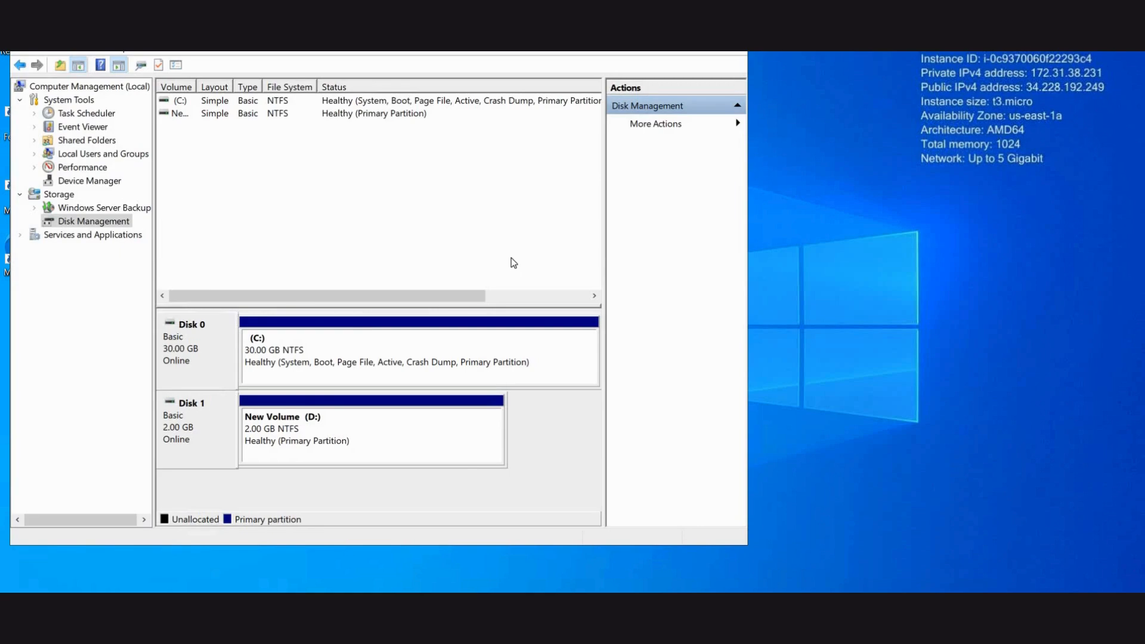
Step: Switch to the AWS console in Chrome and detach D's volume from the Windows 1 instance
{"action": "key", "text": "alt+Tab"}
{"action": "key", "text": "alt+Tab"}
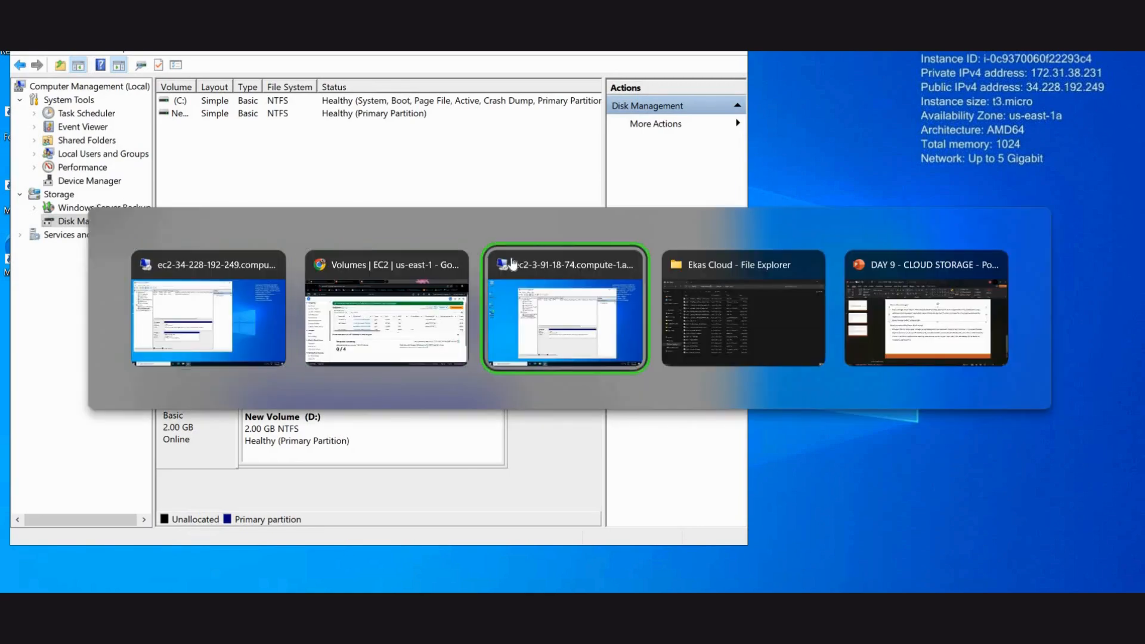
{"action": "key", "text": "alt+shift+Tab"}
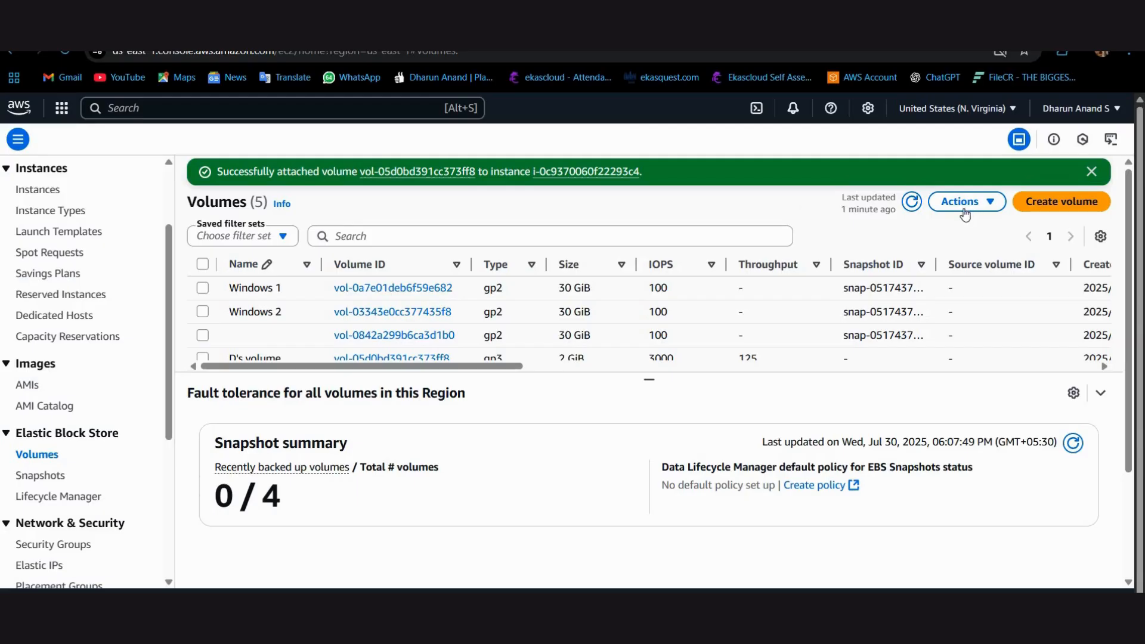
{"action": "scroll", "coordinate": [452, 328], "scroll_direction": "down", "scroll_amount": 1}
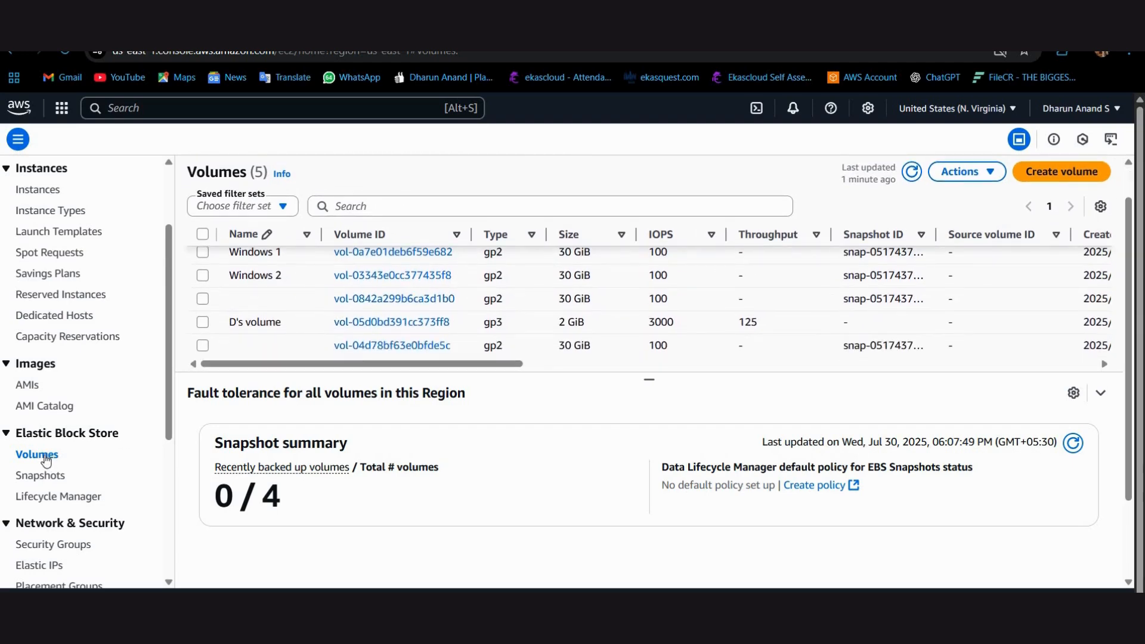
{"action": "left_click", "coordinate": [203, 322]}
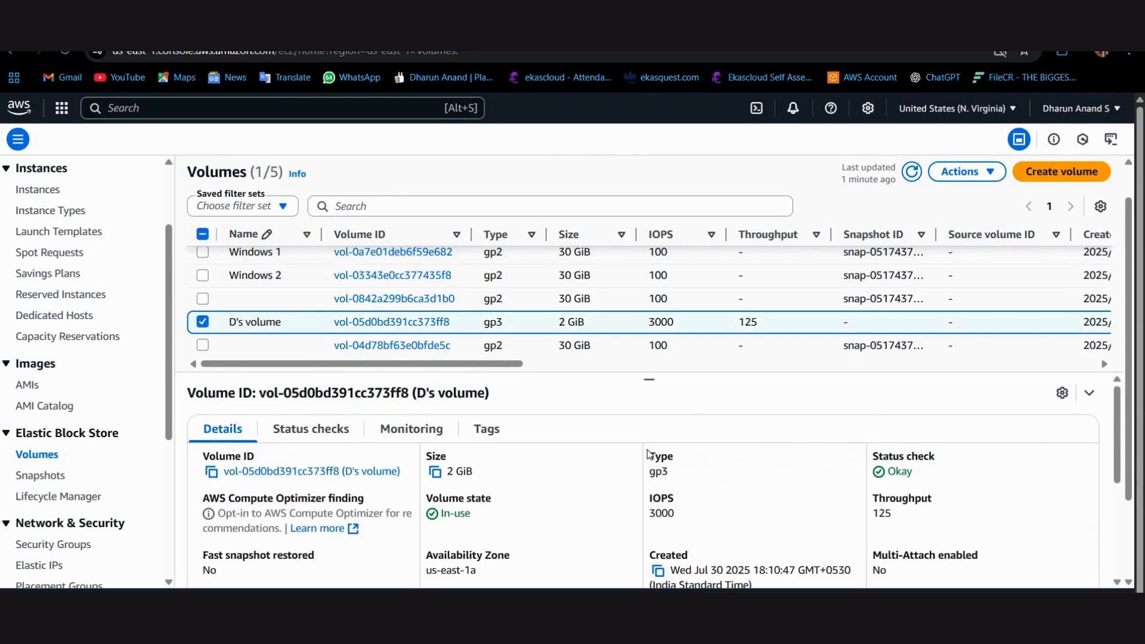
{"action": "scroll", "coordinate": [649, 455], "scroll_direction": "down", "scroll_amount": 1}
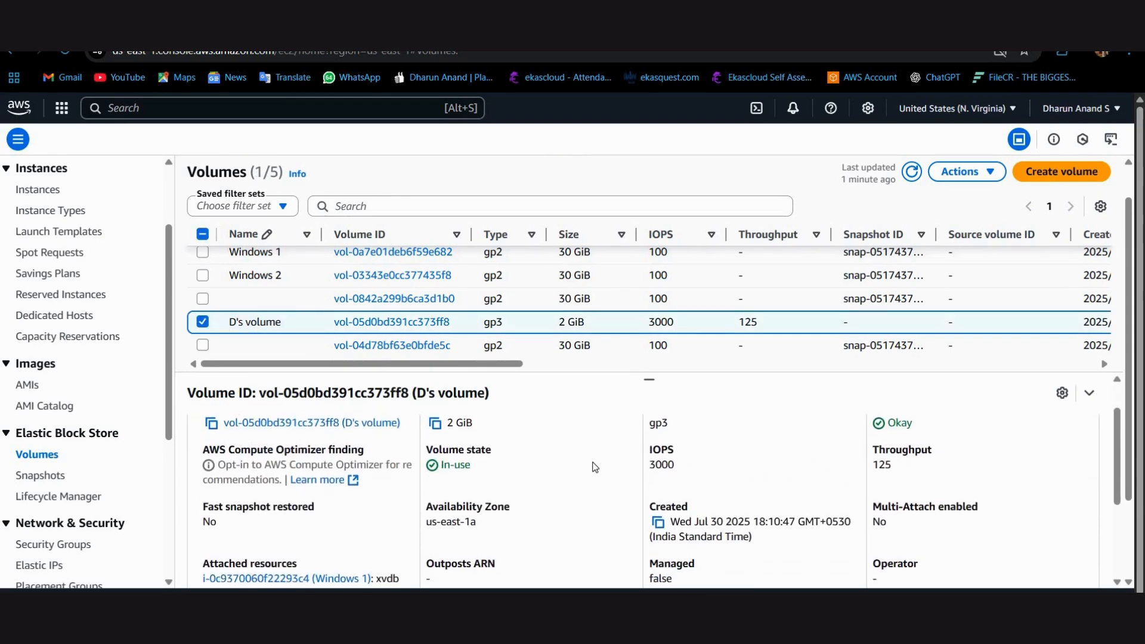
{"action": "scroll", "coordinate": [595, 467], "scroll_direction": "down", "scroll_amount": 3}
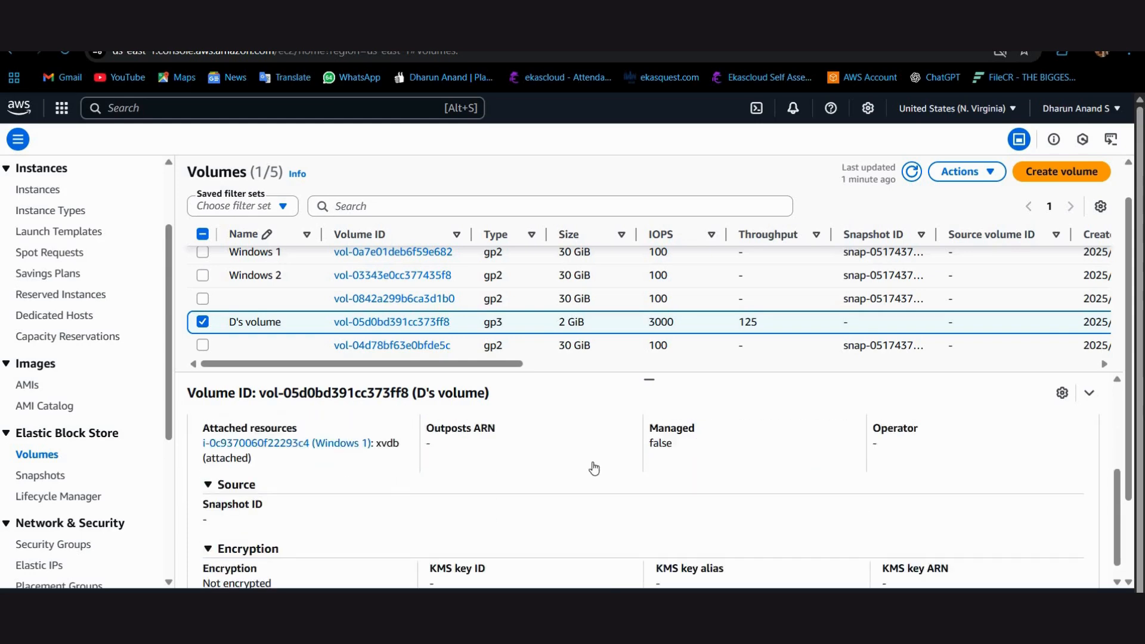
{"action": "scroll", "coordinate": [595, 467], "scroll_direction": "up", "scroll_amount": 4}
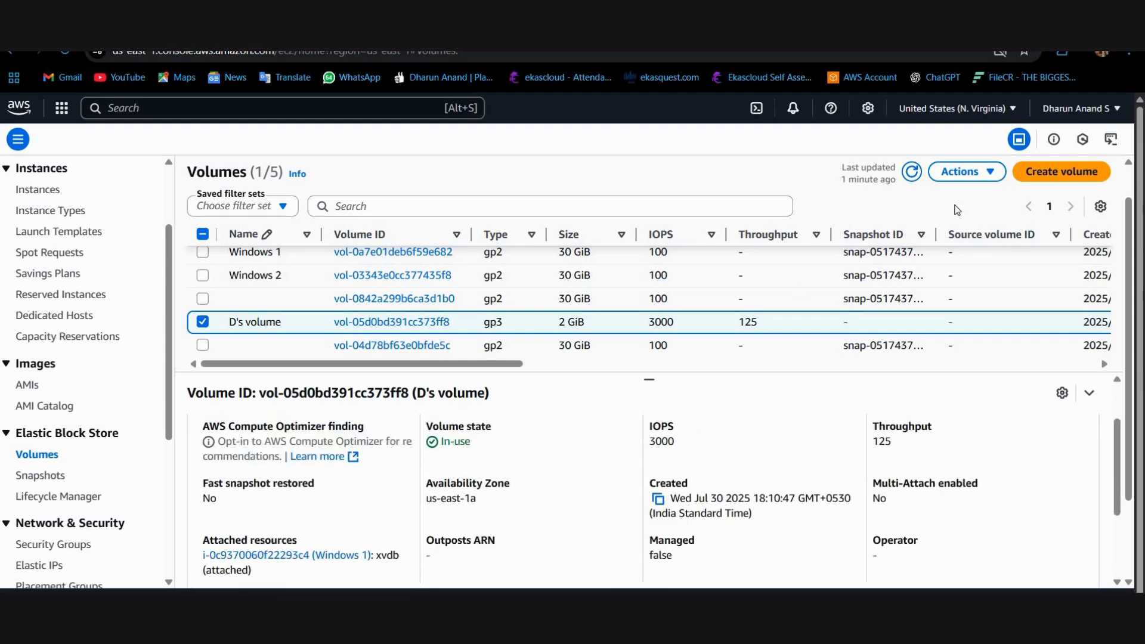
{"action": "left_click", "coordinate": [1000, 171]}
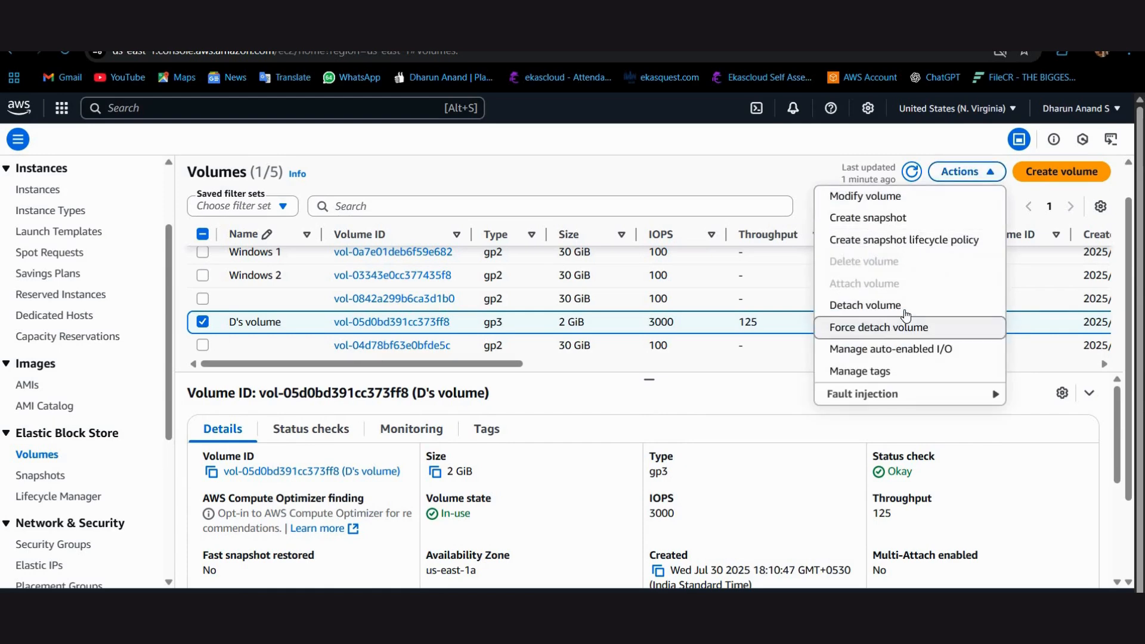
{"action": "left_click", "coordinate": [905, 314]}
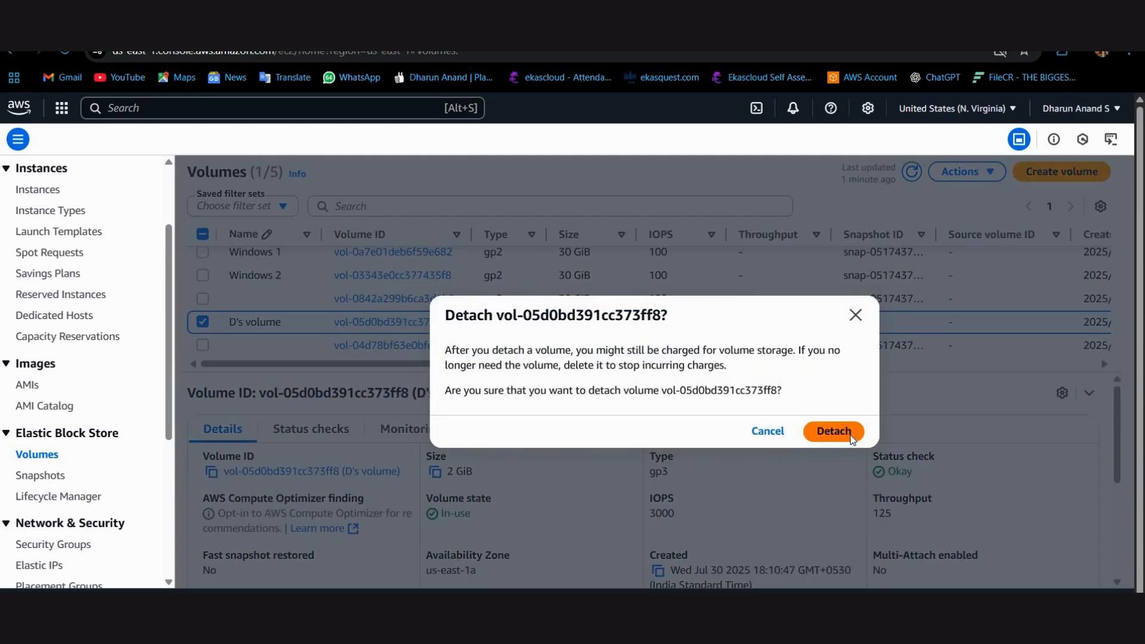
{"action": "left_click", "coordinate": [851, 437]}
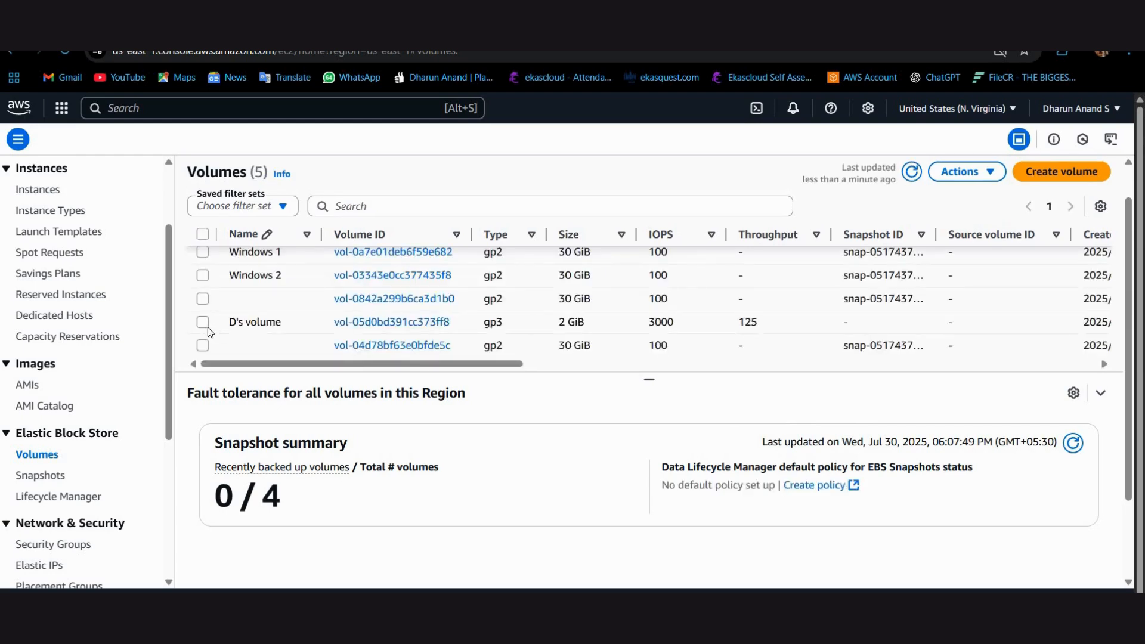
Step: Refresh the volumes list and attach D's volume to the Windows 2 instance with a recommended data-volume device name
{"action": "left_click", "coordinate": [782, 322]}
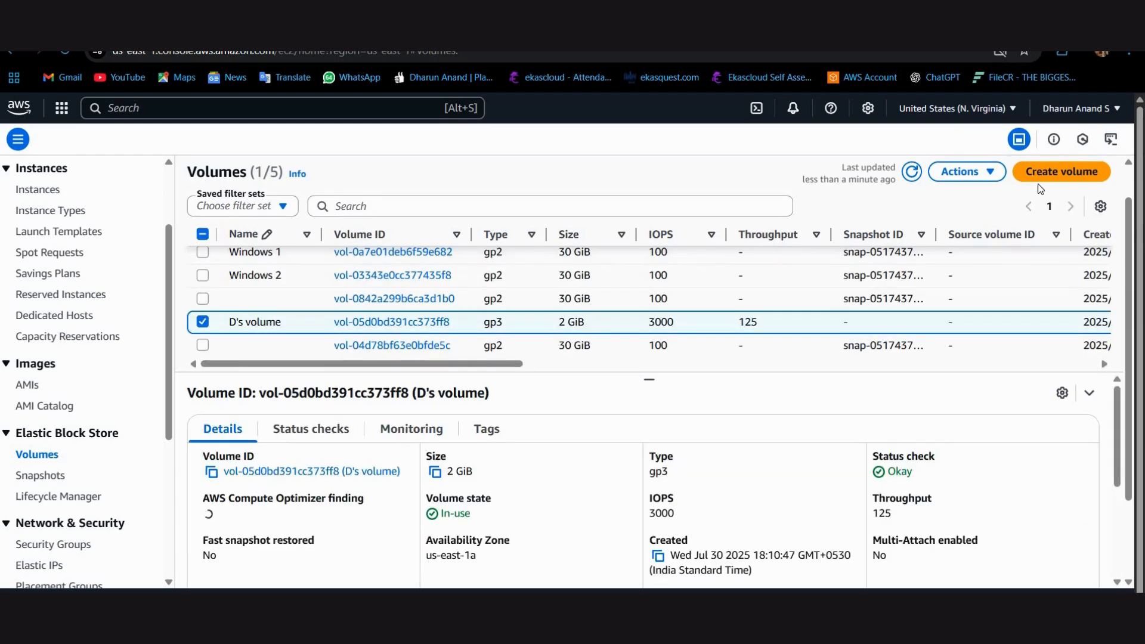
{"action": "left_click", "coordinate": [971, 179]}
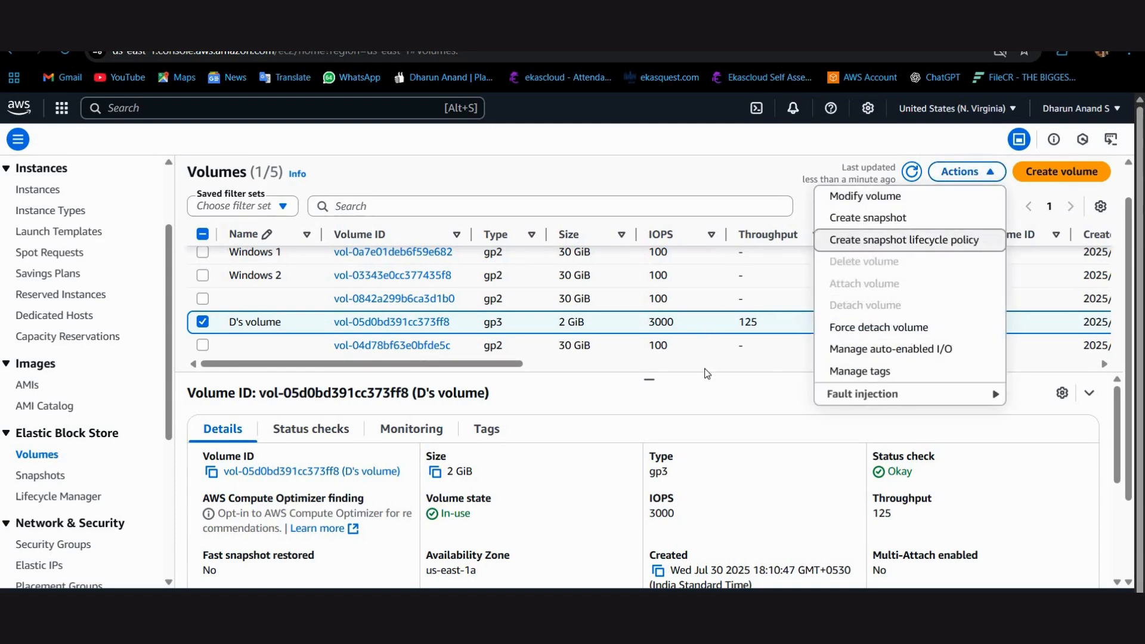
{"action": "left_click", "coordinate": [914, 179]}
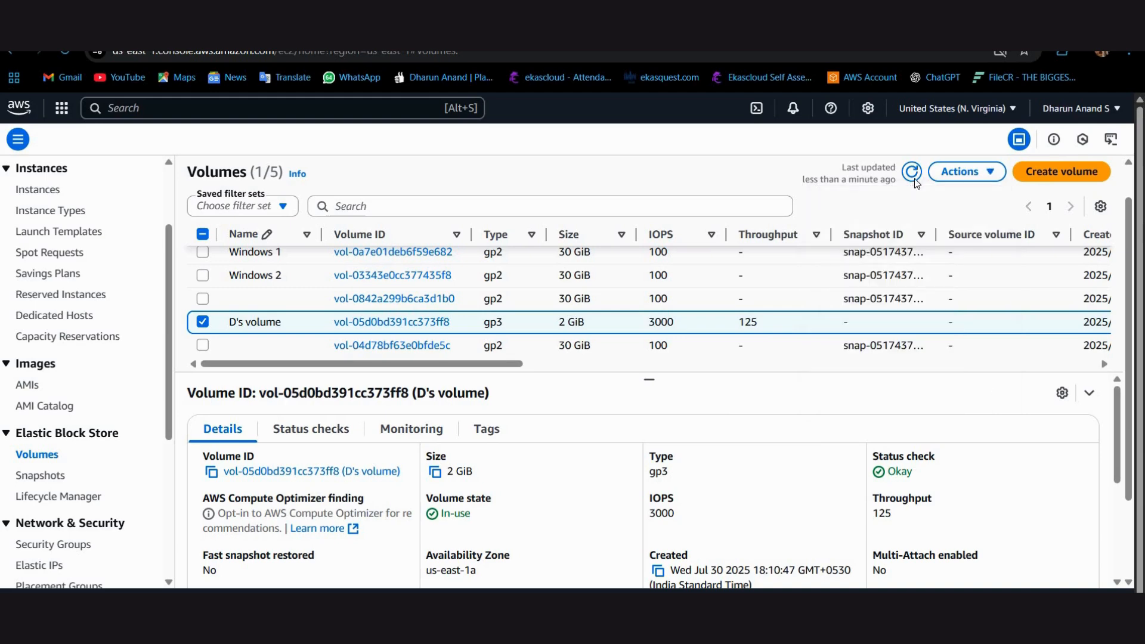
{"action": "left_click", "coordinate": [210, 320]}
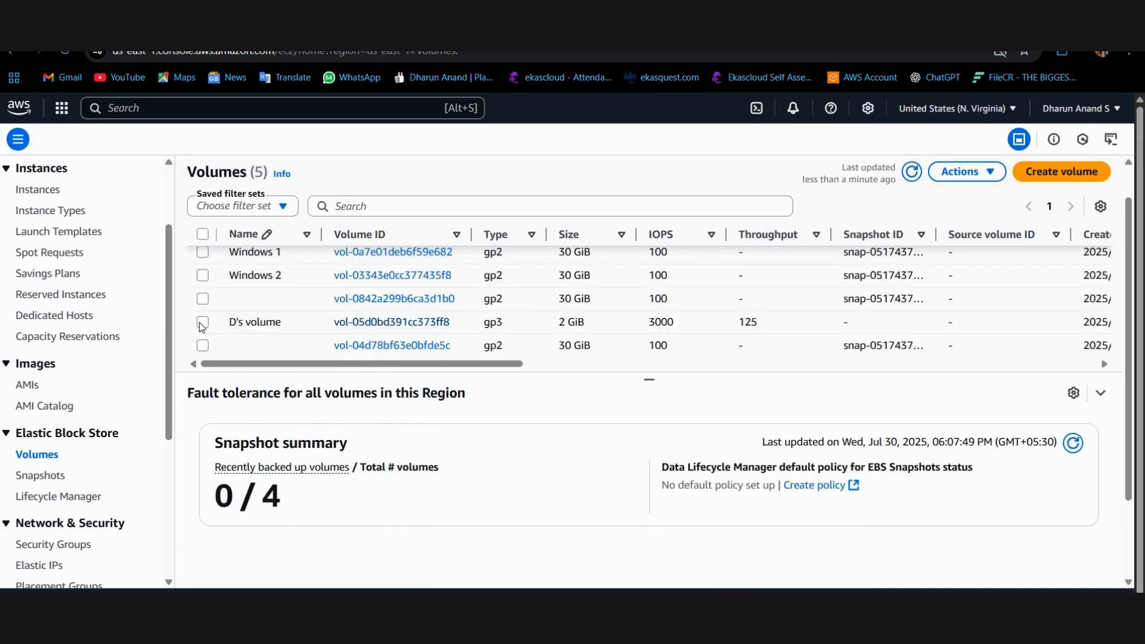
{"action": "left_click", "coordinate": [947, 179]}
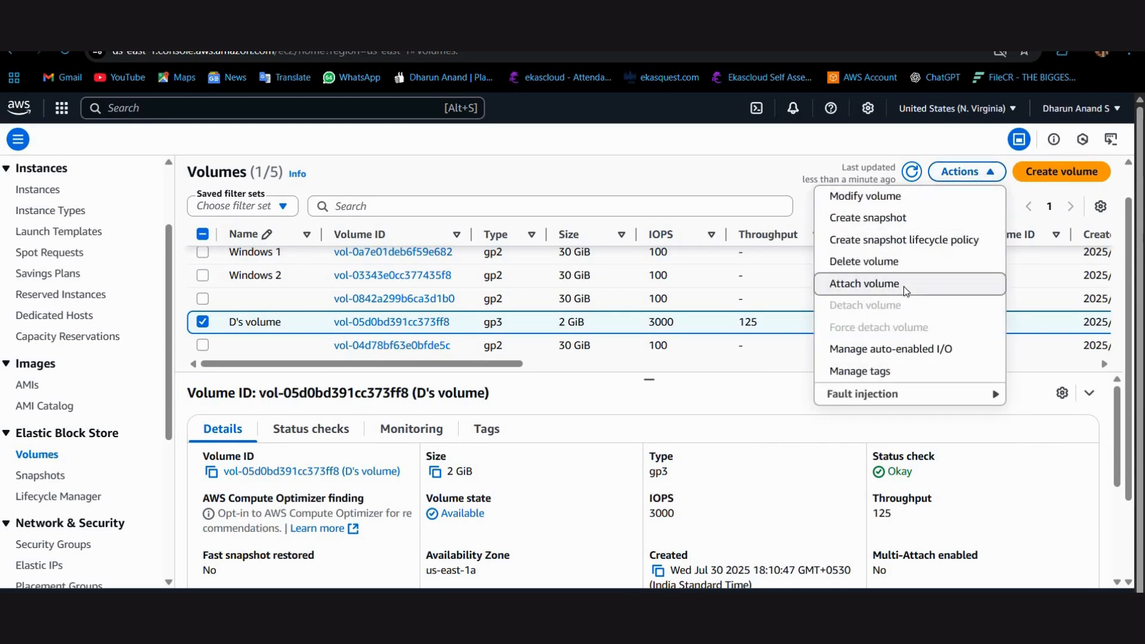
{"action": "left_click", "coordinate": [903, 285]}
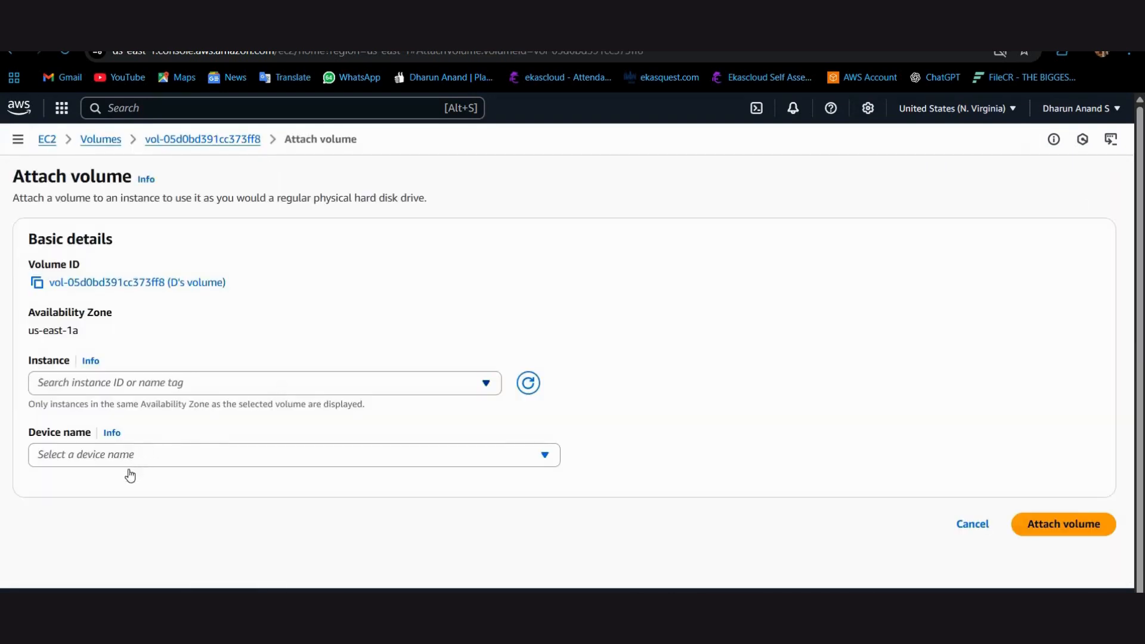
{"action": "key", "text": "Return"}
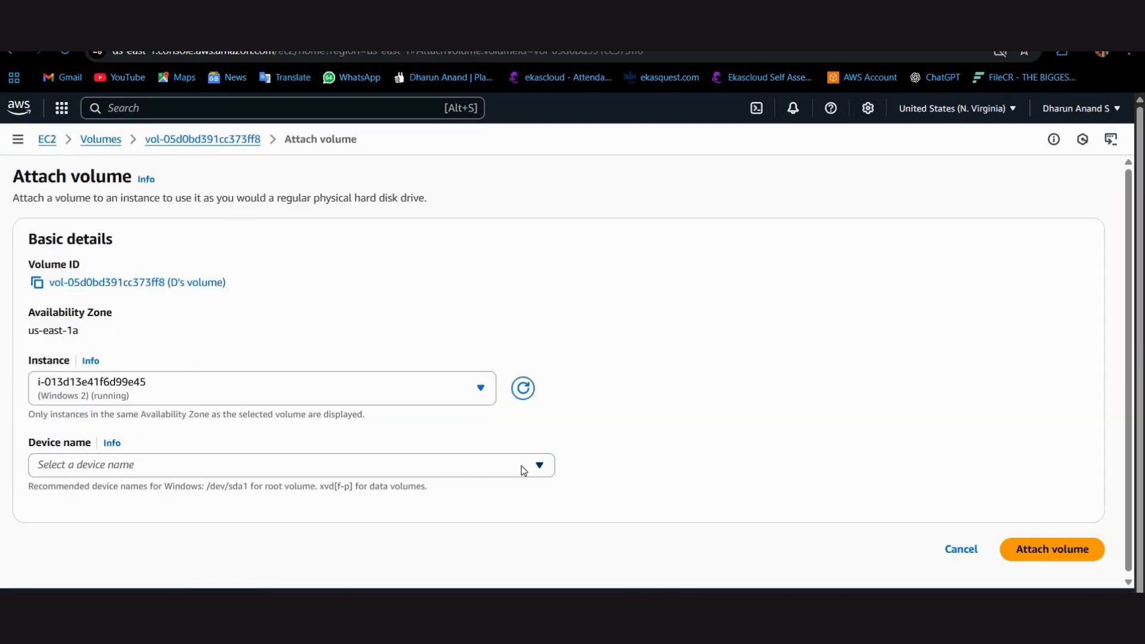
{"action": "left_click", "coordinate": [249, 464]}
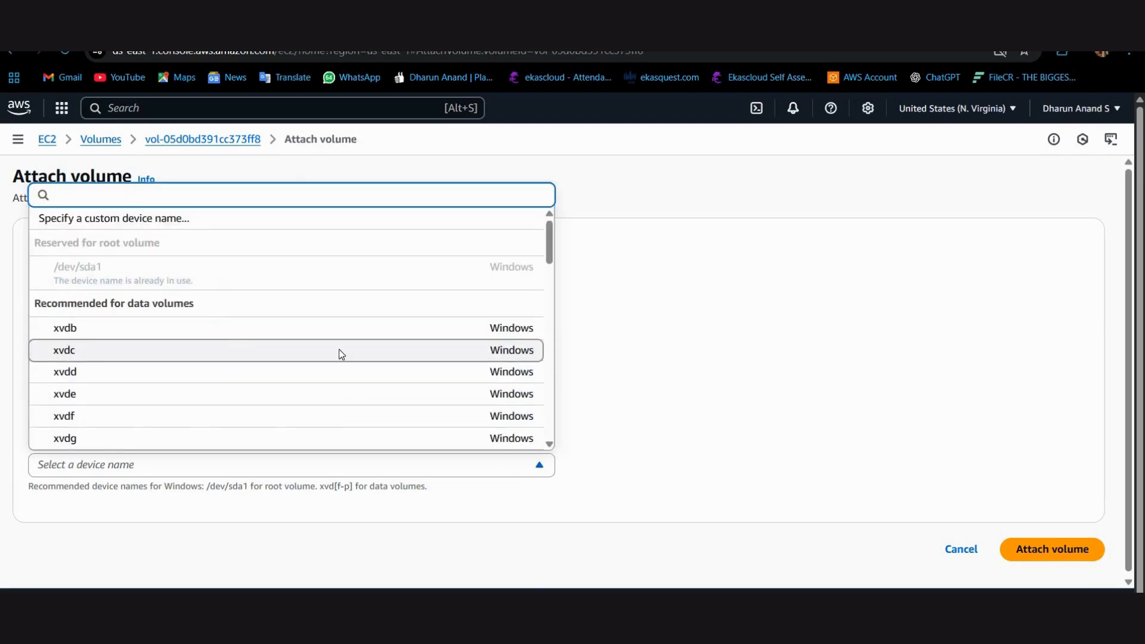
{"action": "key", "text": "Return"}
{"action": "left_click", "coordinate": [1047, 551]}
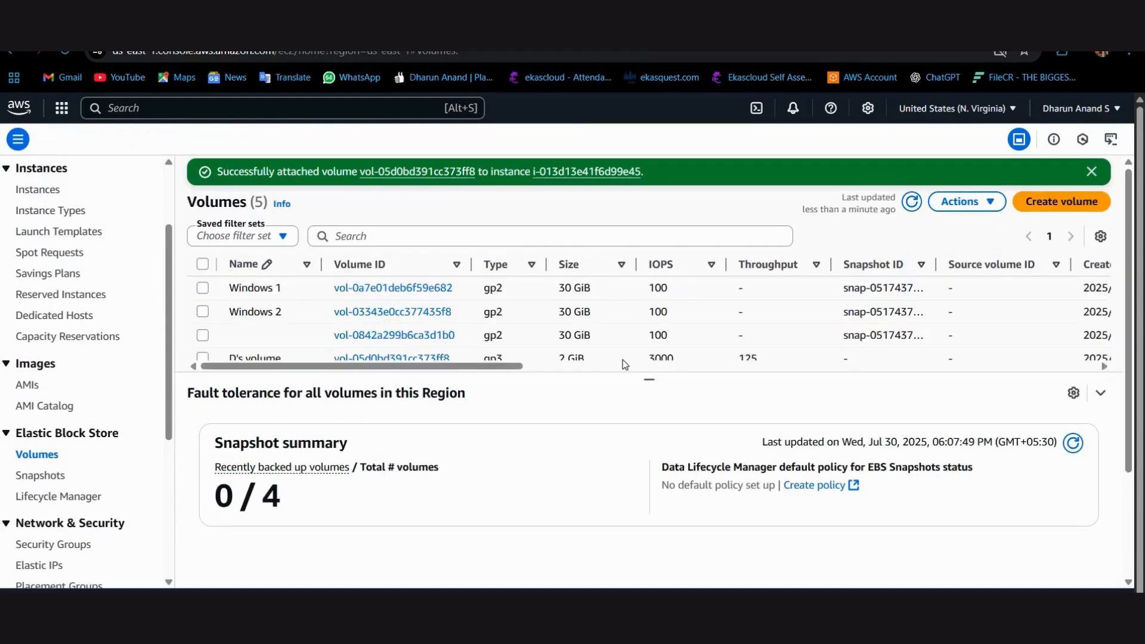
Step: Switch to the Windows 2 remote desktop, examine Disk 1 in Disk Management, and return to the AWS console
{"action": "key", "text": "alt+Tab"}
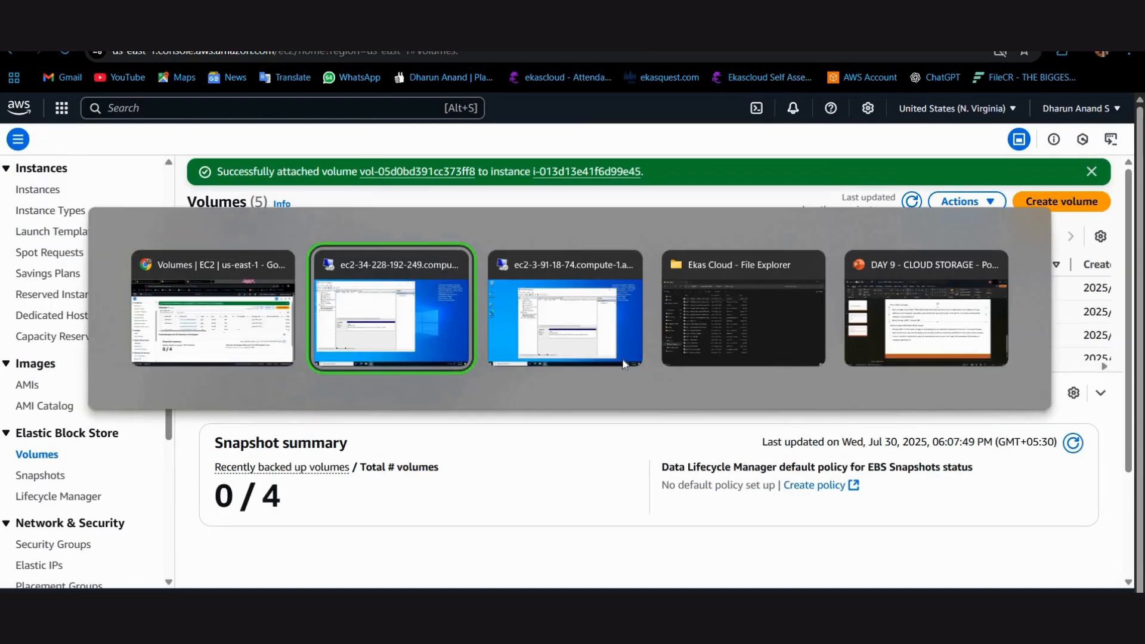
{"action": "key", "text": "shift+Tab"}
{"action": "key", "text": "Tab"}
{"action": "key", "text": "Tab"}
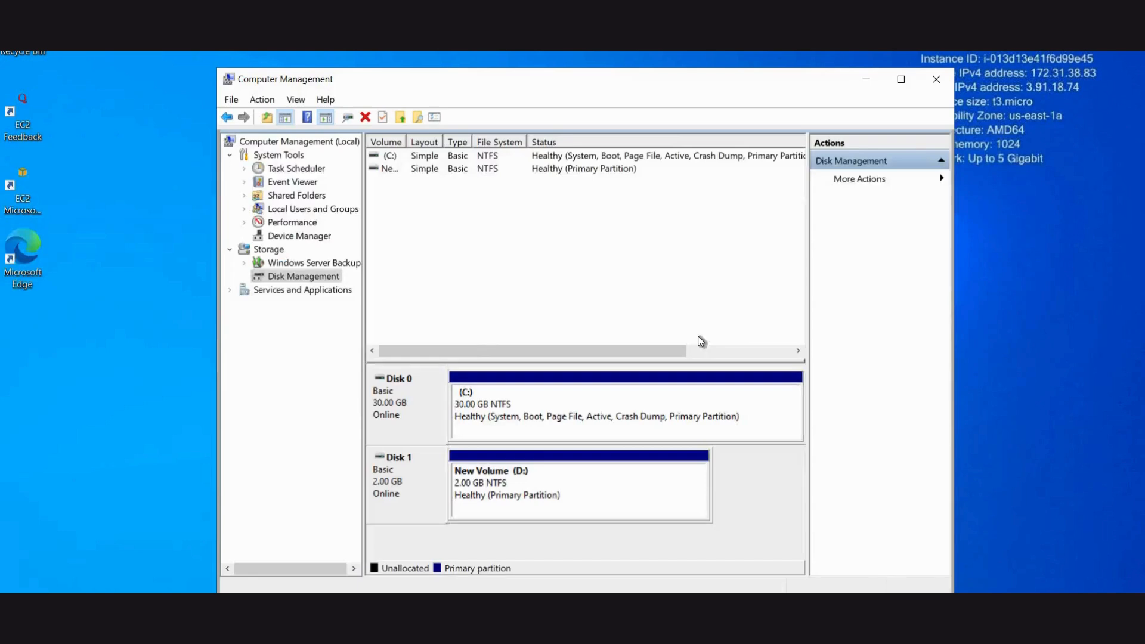
{"action": "scroll", "coordinate": [453, 322], "scroll_direction": "right", "scroll_amount": 1}
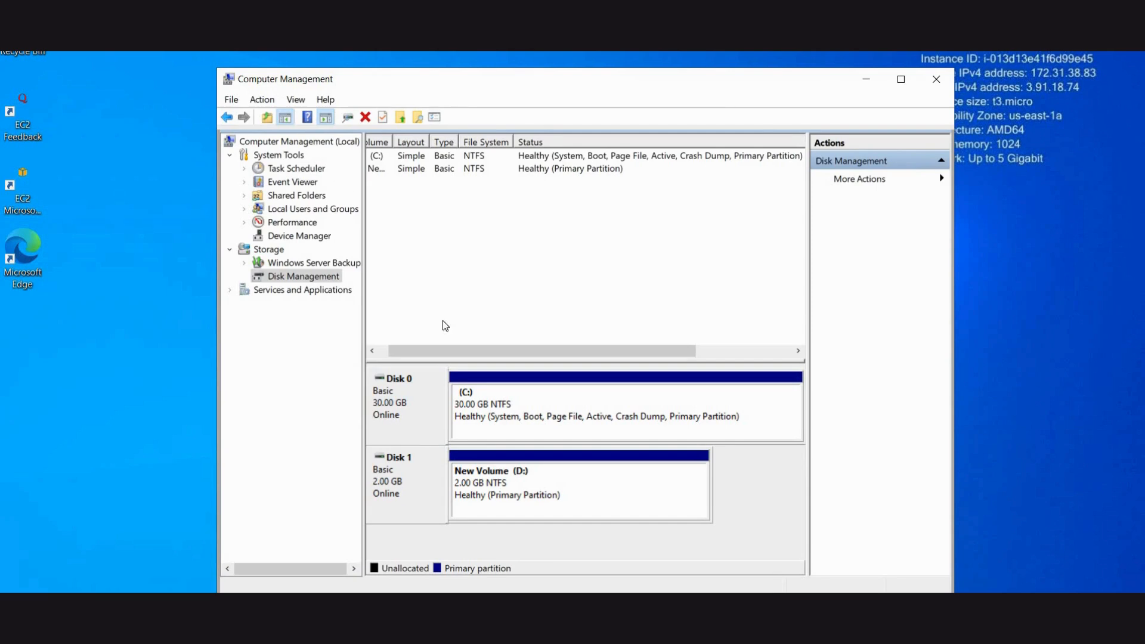
{"action": "key", "text": "alt+Tab"}
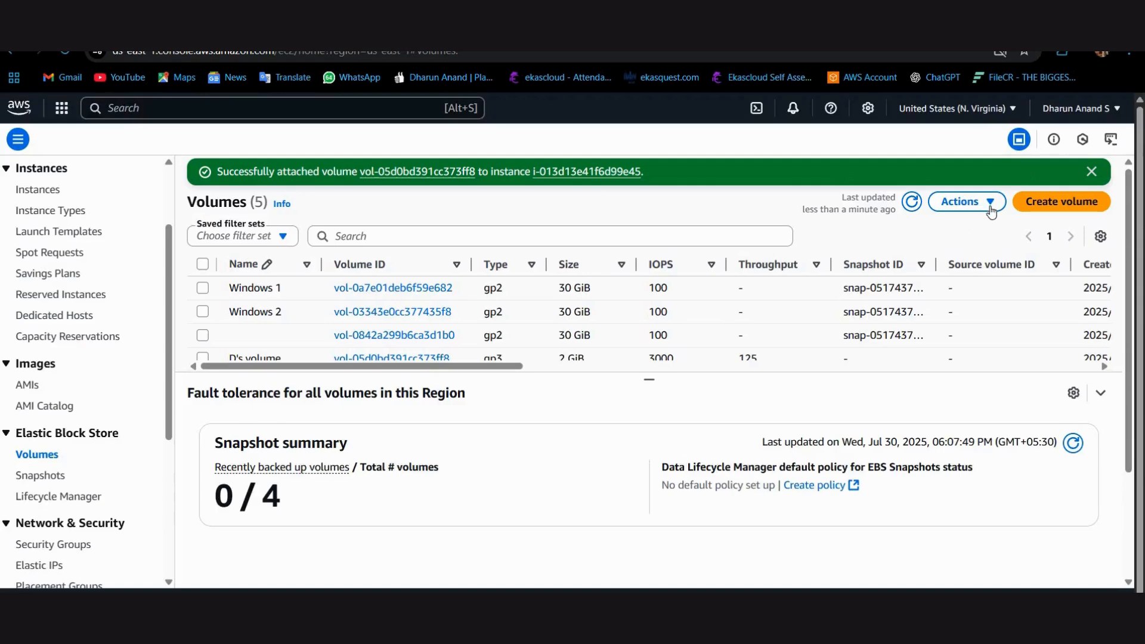
{"action": "left_click", "coordinate": [989, 206]}
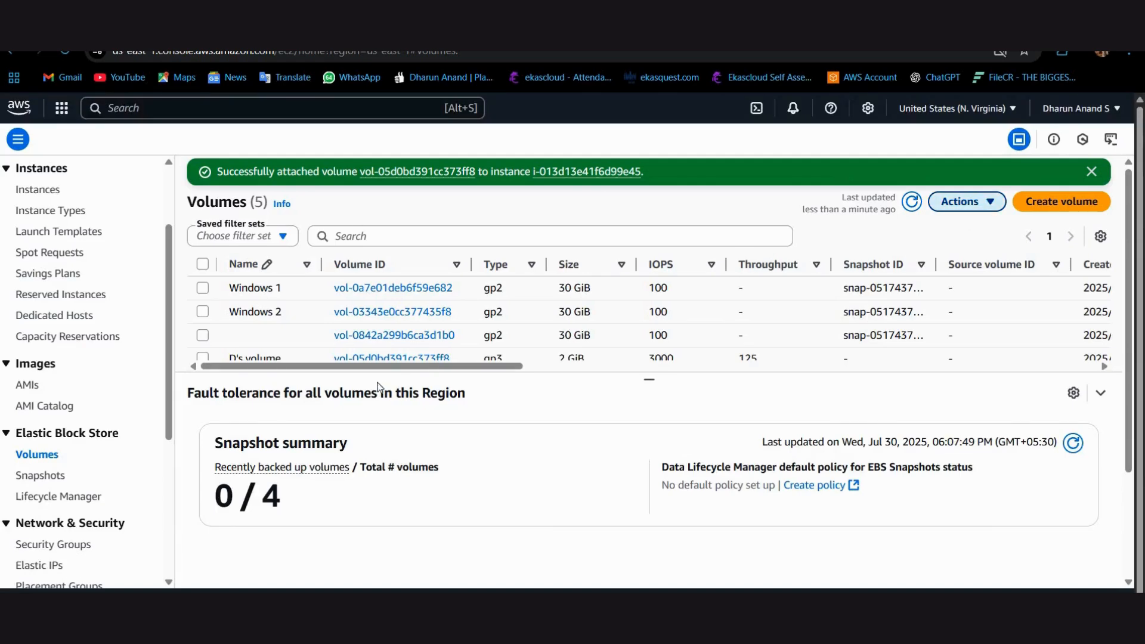
{"action": "scroll", "coordinate": [223, 269], "scroll_direction": "down", "scroll_amount": 1}
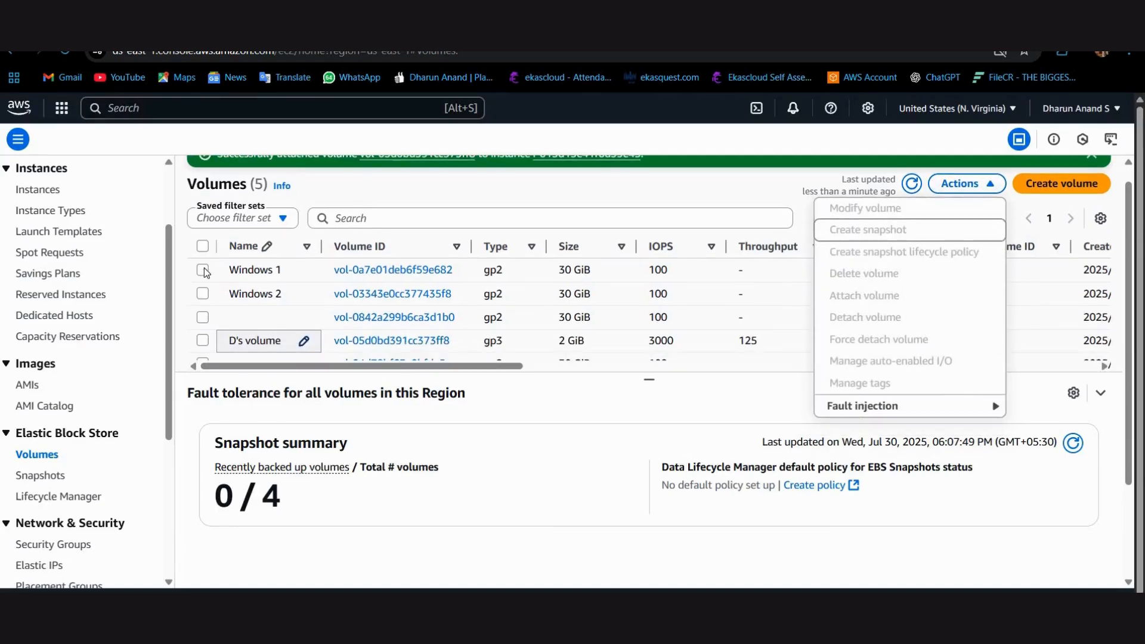
{"action": "left_click", "coordinate": [203, 269]}
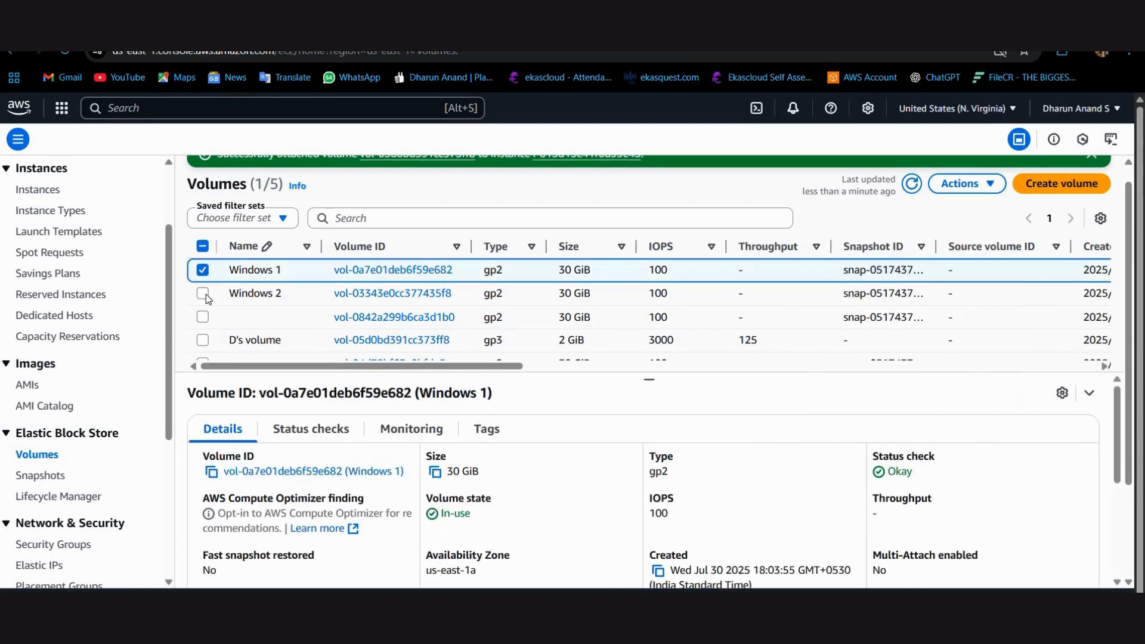
{"action": "left_click", "coordinate": [202, 294]}
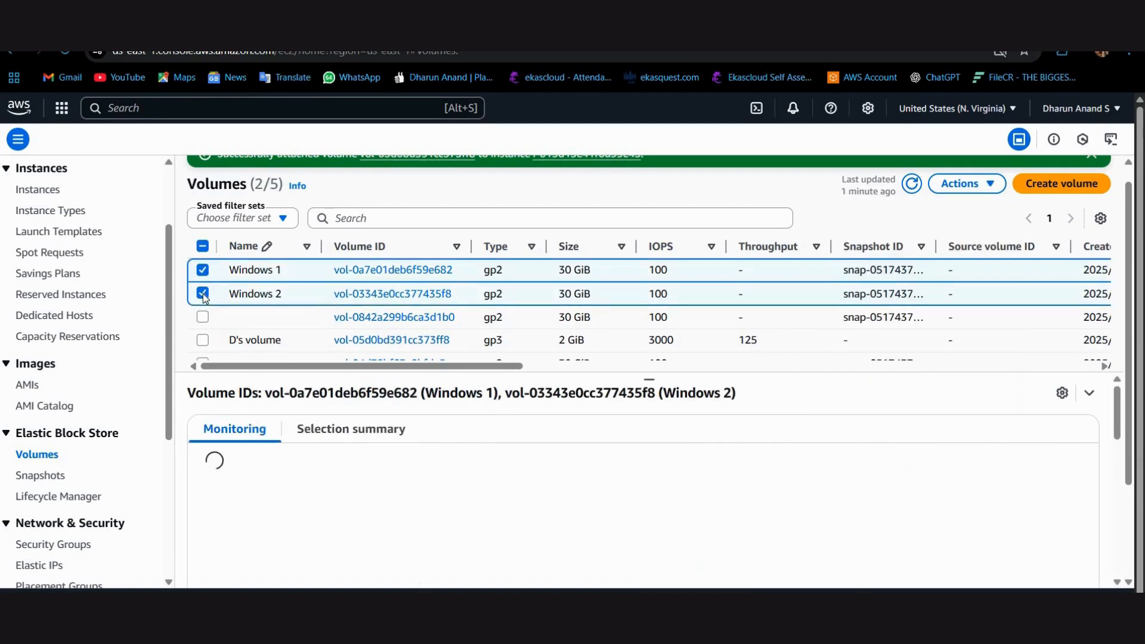
{"action": "left_click", "coordinate": [202, 293]}
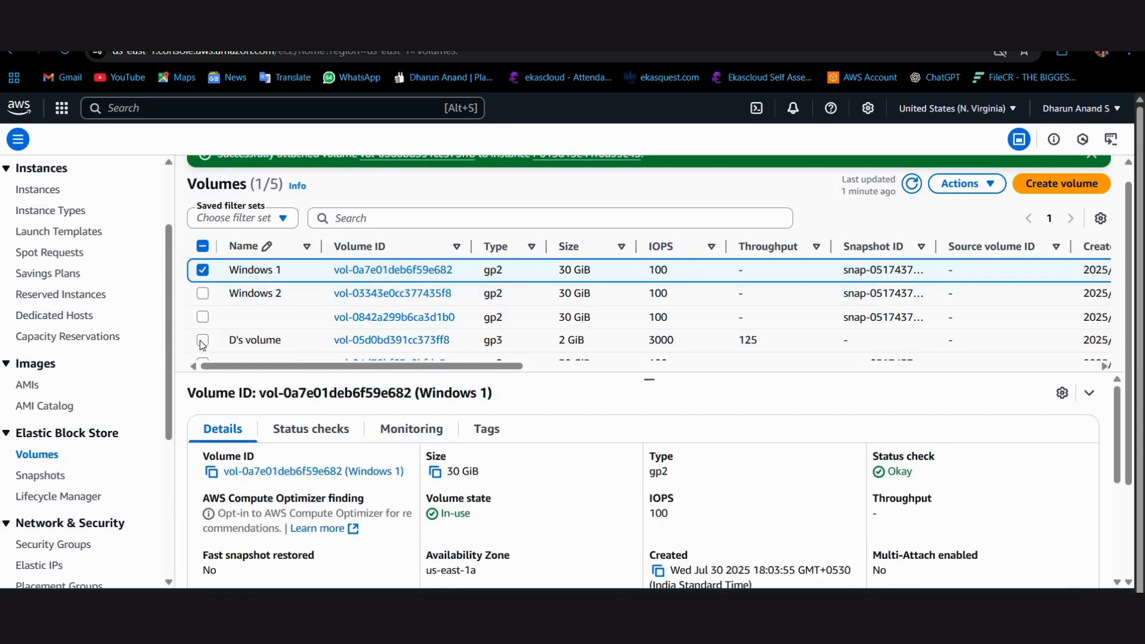
{"action": "left_click", "coordinate": [203, 269]}
Step: Detach D's volume from the Windows 2 instance and refresh the volumes list
{"action": "left_click", "coordinate": [203, 341]}
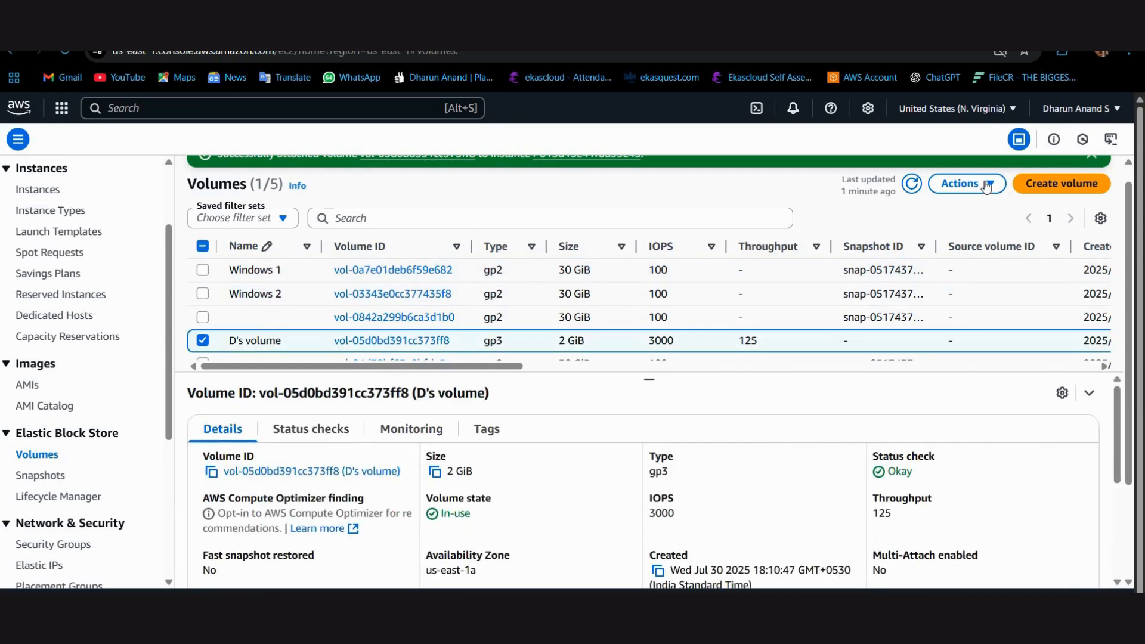
{"action": "left_click", "coordinate": [986, 185]}
{"action": "left_click", "coordinate": [929, 326]}
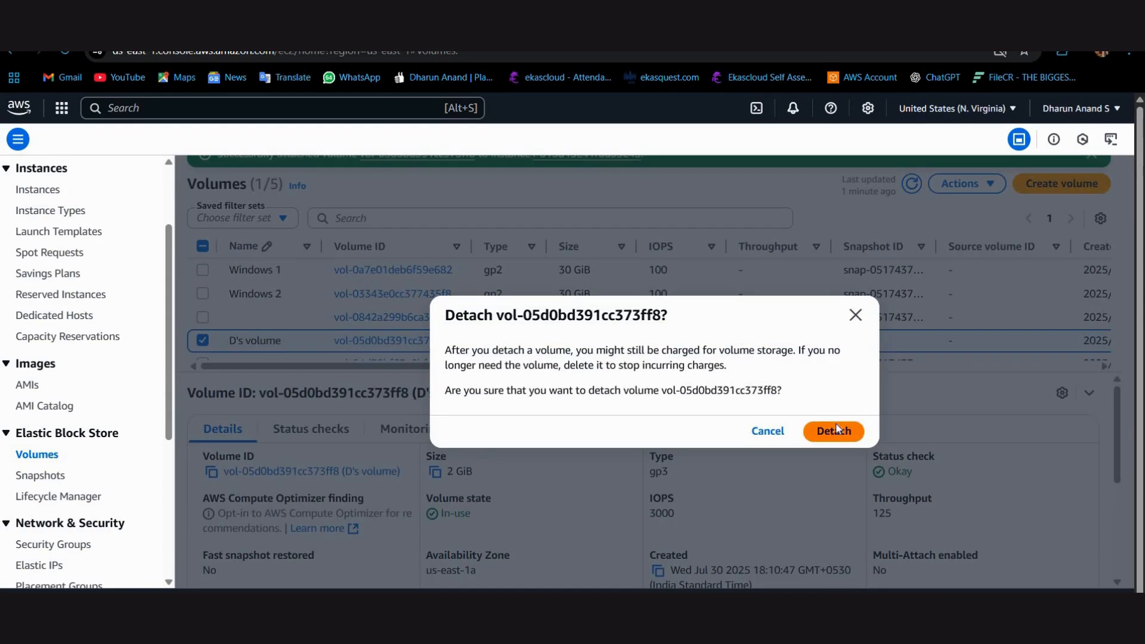
{"action": "left_click", "coordinate": [835, 430]}
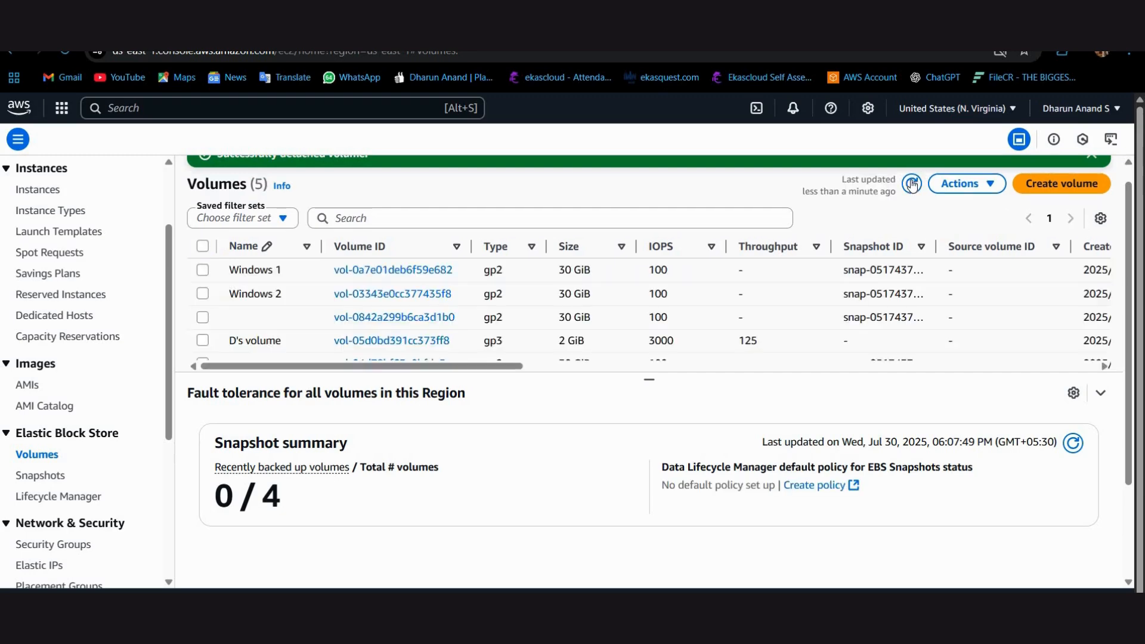
{"action": "left_click", "coordinate": [911, 185]}
{"action": "left_click", "coordinate": [201, 272]}
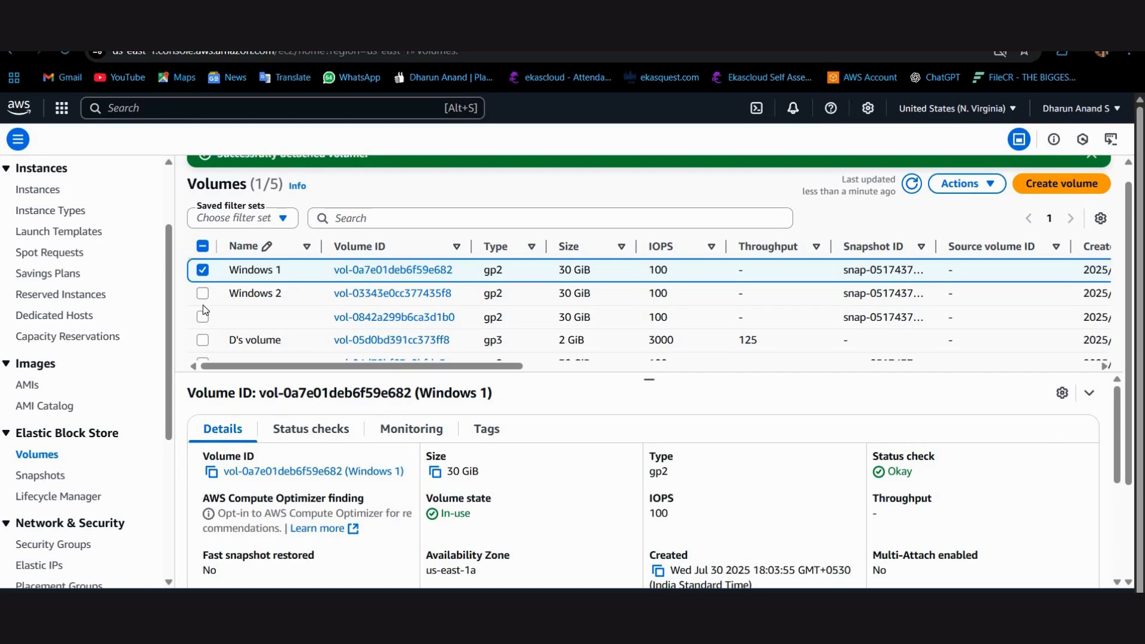
{"action": "left_click", "coordinate": [203, 296]}
{"action": "left_click", "coordinate": [203, 279]}
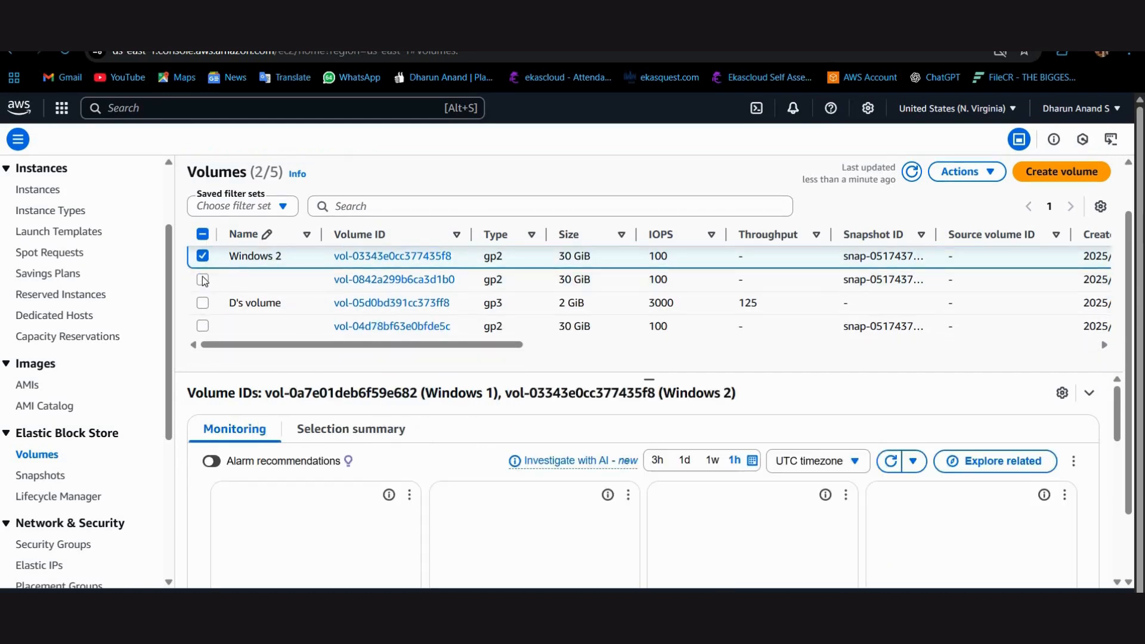
{"action": "left_click", "coordinate": [203, 326]}
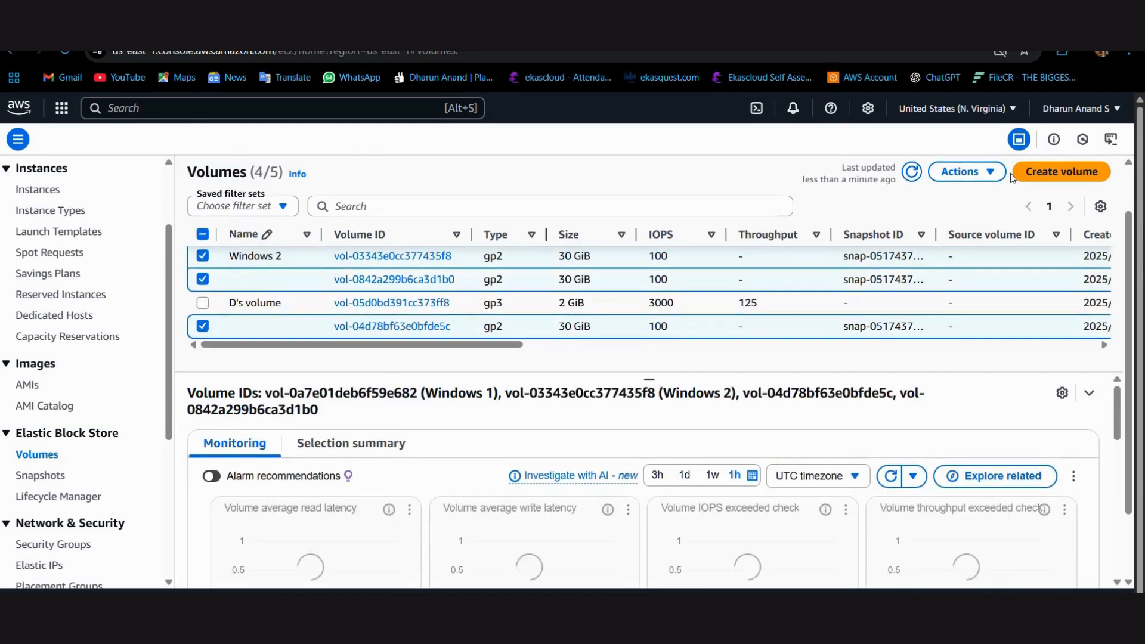
{"action": "left_click", "coordinate": [961, 172]}
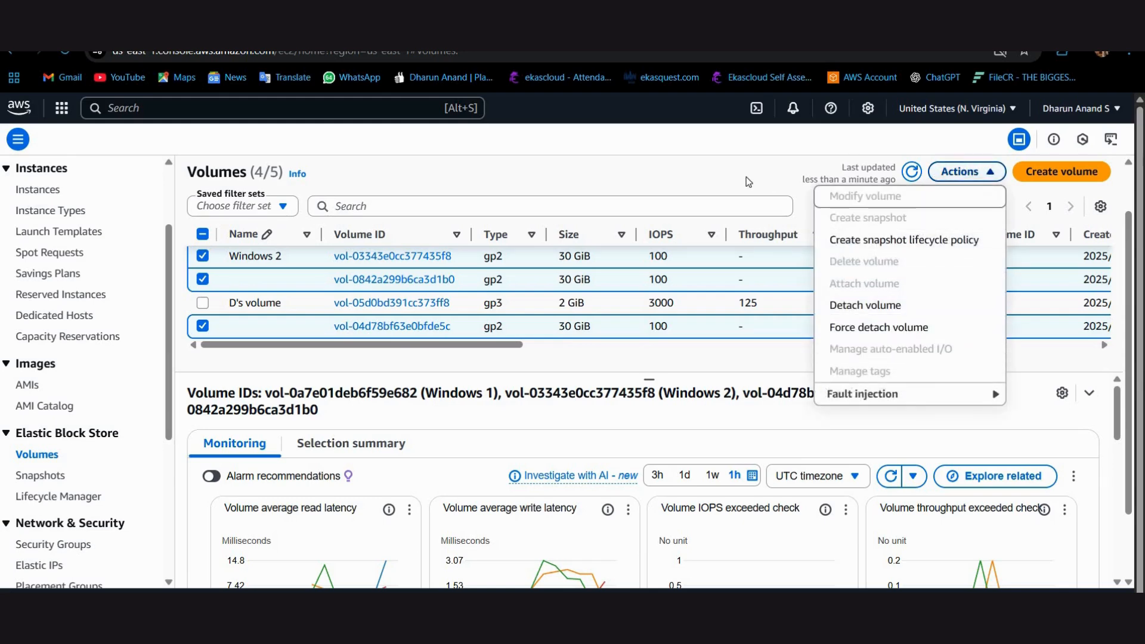
Step: Terminate all four running EC2 instances, including Windows 1 and Windows 2, without skipping OS shutdown, and refresh the instances list
{"action": "left_click", "coordinate": [36, 222]}
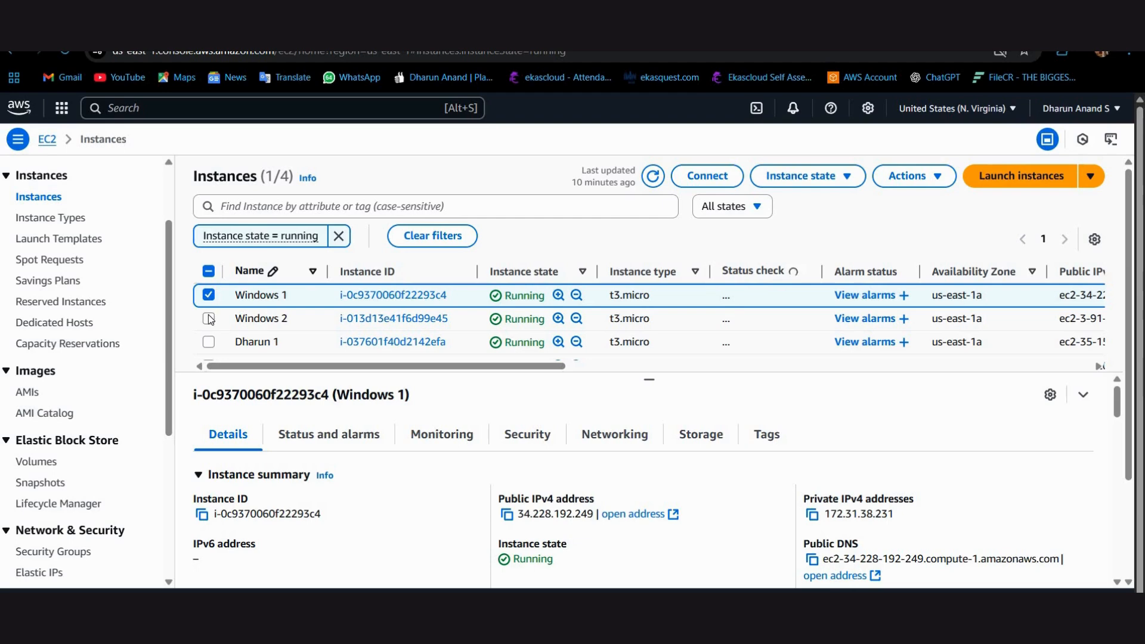
{"action": "left_click", "coordinate": [209, 318]}
{"action": "scroll", "coordinate": [209, 334], "scroll_direction": "down", "scroll_amount": 1}
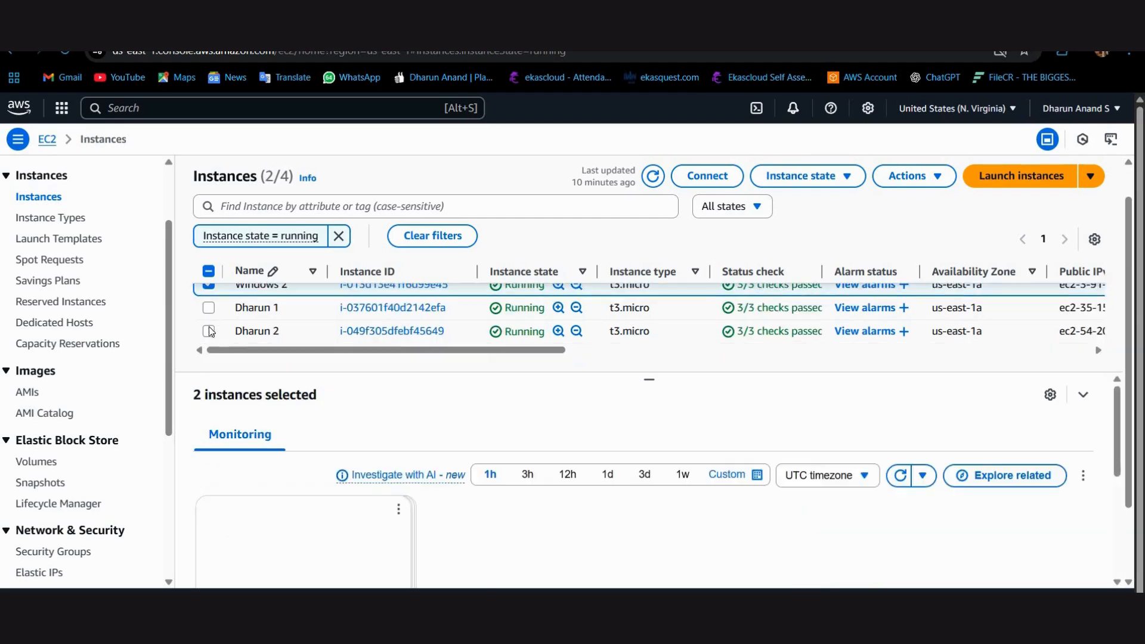
{"action": "left_click", "coordinate": [209, 307]}
{"action": "left_click", "coordinate": [209, 331]}
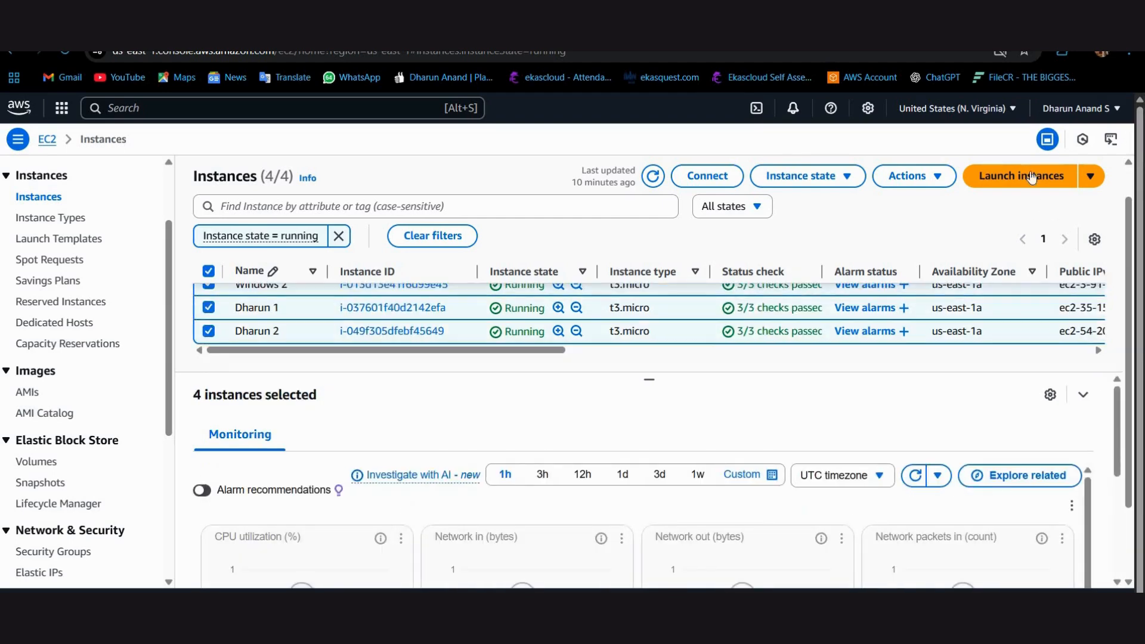
{"action": "left_click", "coordinate": [848, 190]}
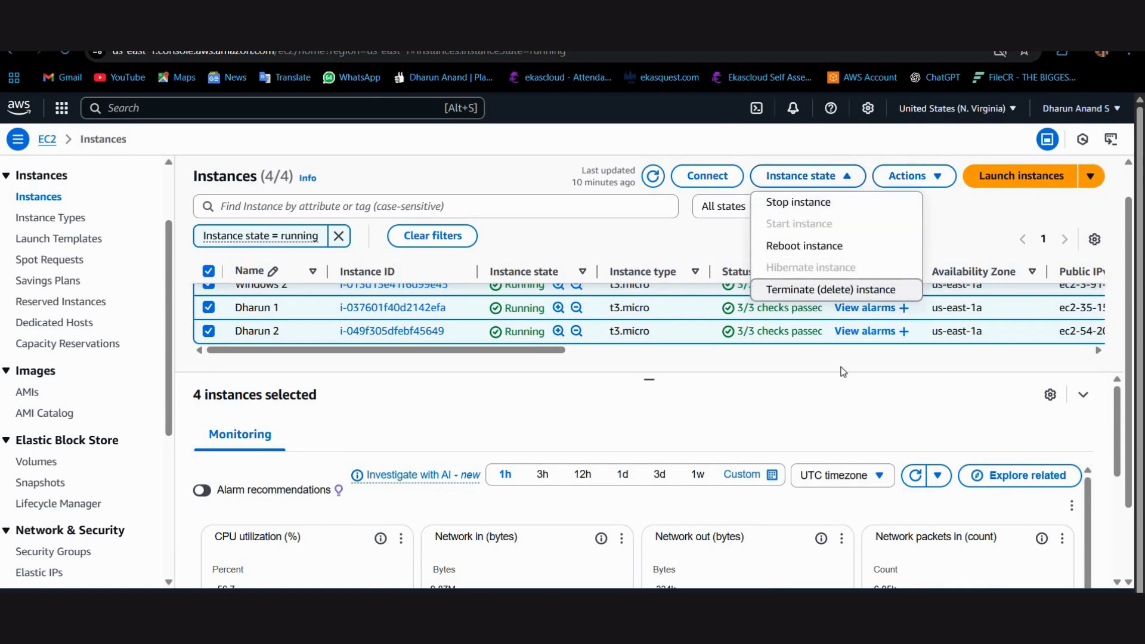
{"action": "left_click", "coordinate": [831, 289]}
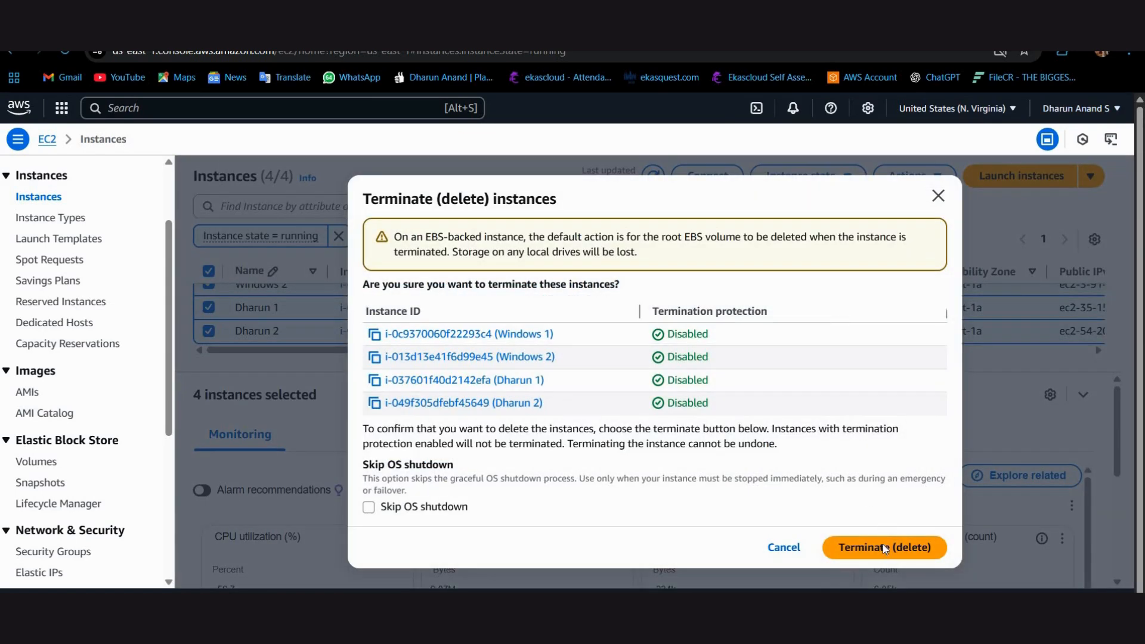
{"action": "left_click", "coordinate": [884, 548]}
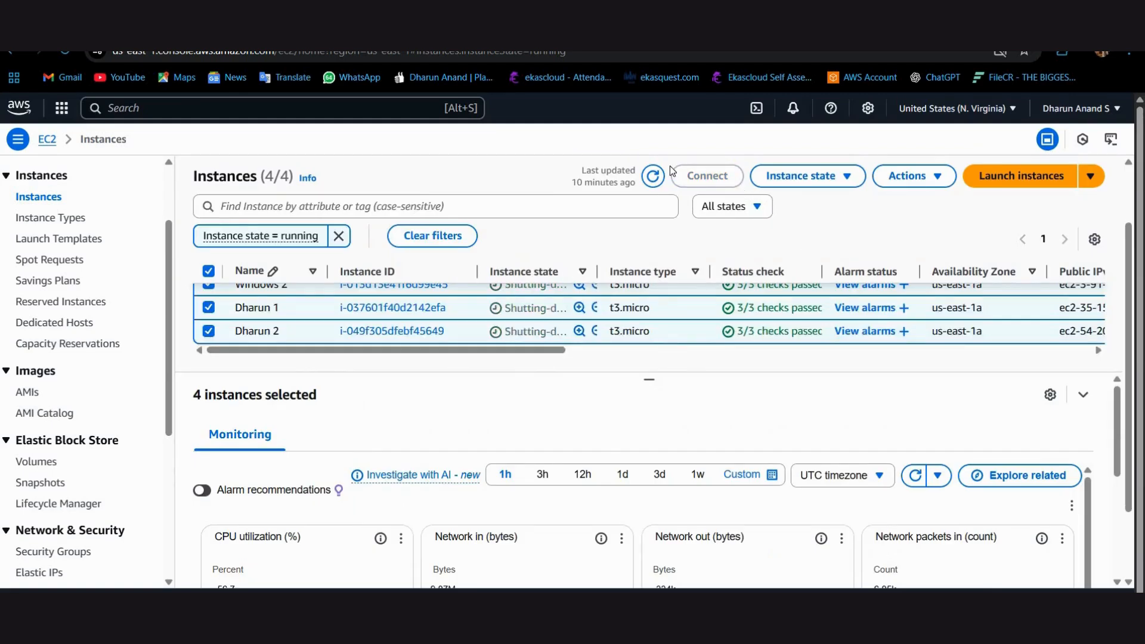
{"action": "left_click", "coordinate": [654, 176]}
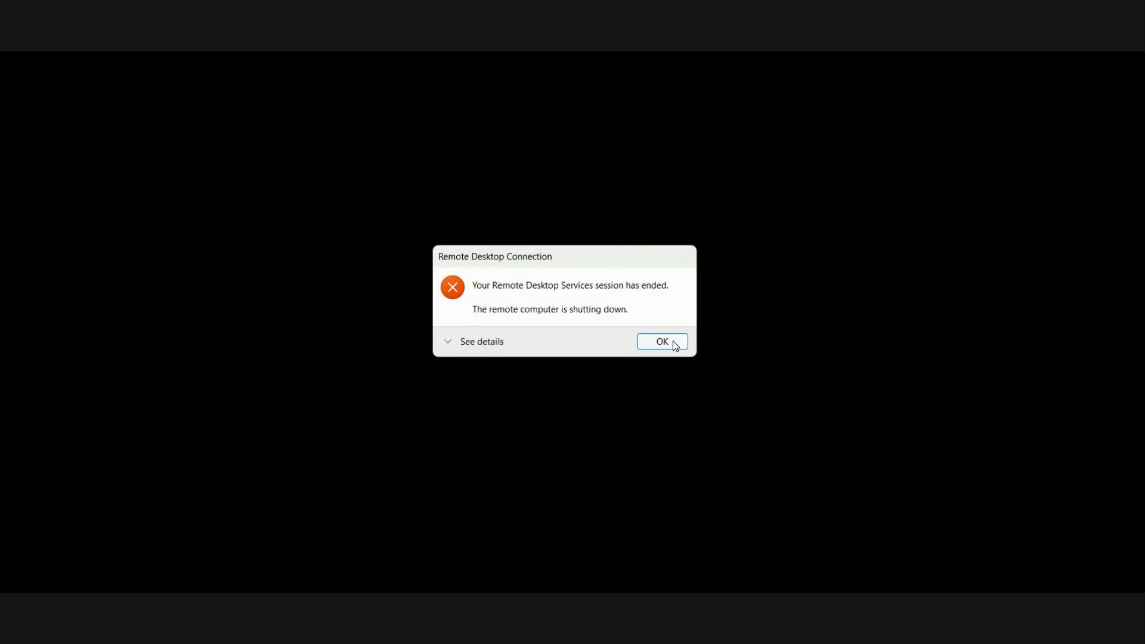
Step: Dismiss the ended-session messages and close the Remote Desktop Connection windows for both Windows instances
{"action": "left_click", "coordinate": [674, 344]}
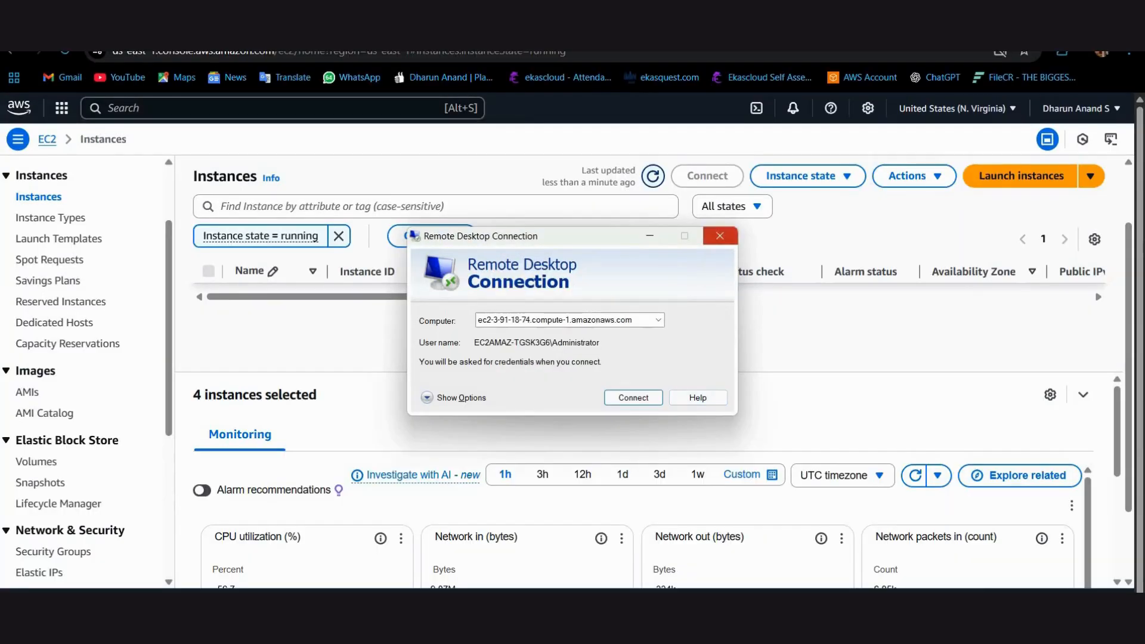
{"action": "left_click", "coordinate": [723, 240]}
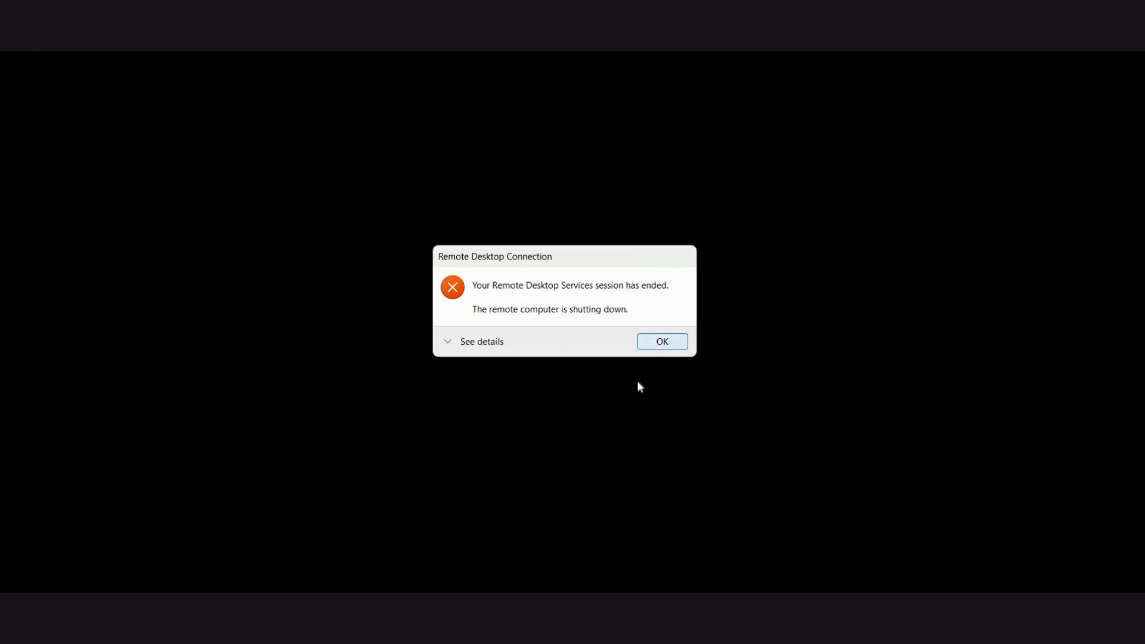
{"action": "left_click", "coordinate": [663, 342]}
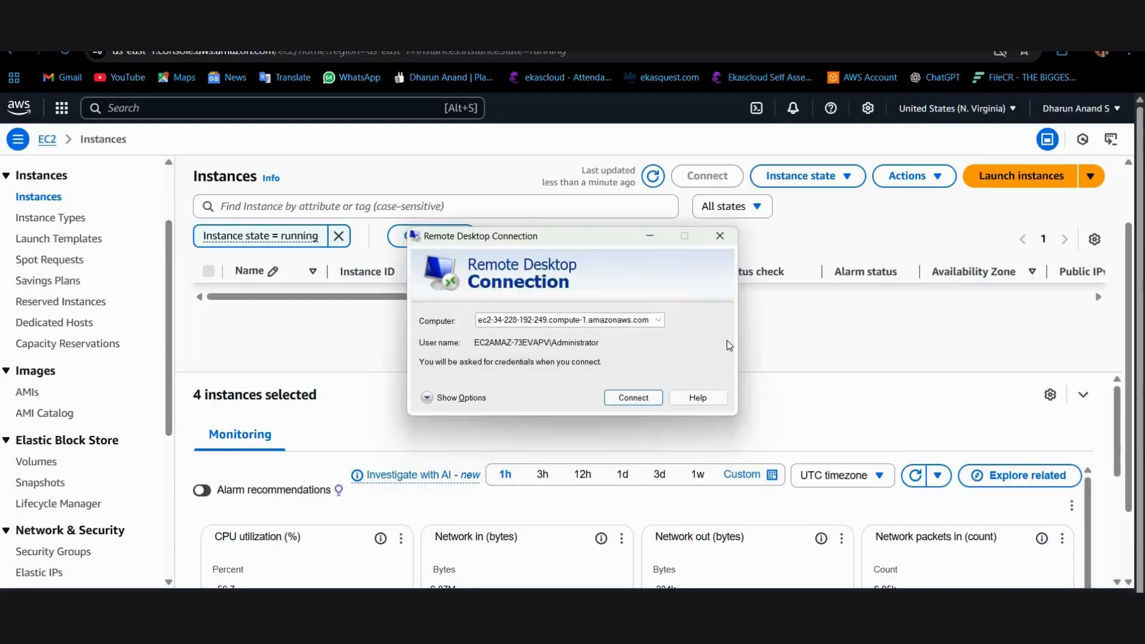
{"action": "left_click", "coordinate": [720, 236]}
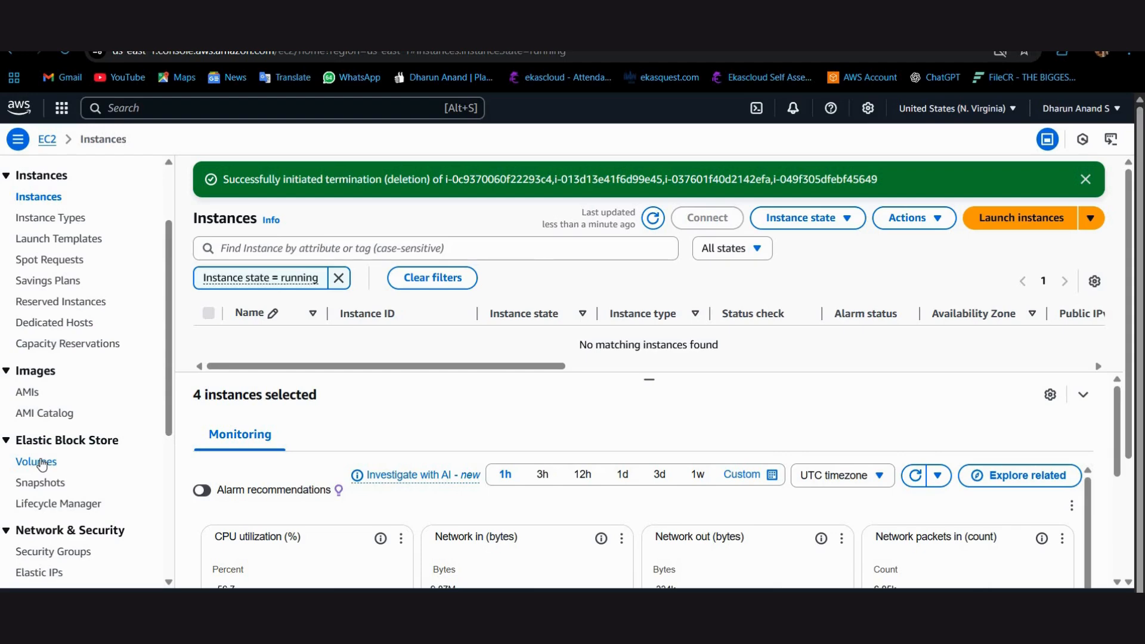
Step: Return to the EBS volumes list, refresh it, and check the volume state and attached resources of D's volume and the others
{"action": "left_click", "coordinate": [41, 464]}
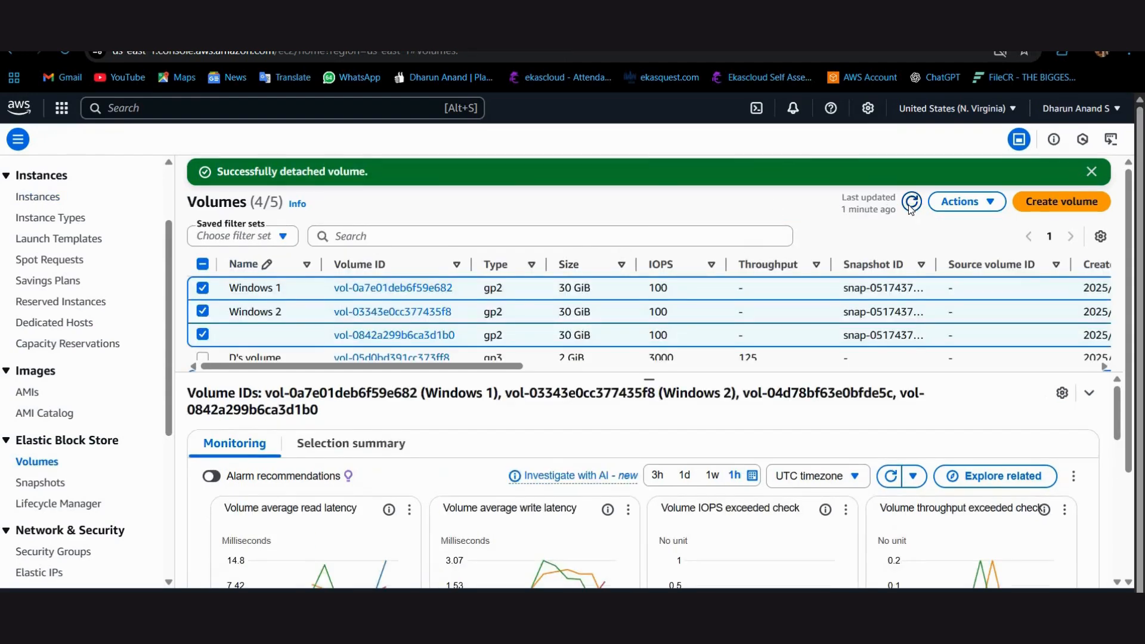
{"action": "left_click", "coordinate": [910, 203]}
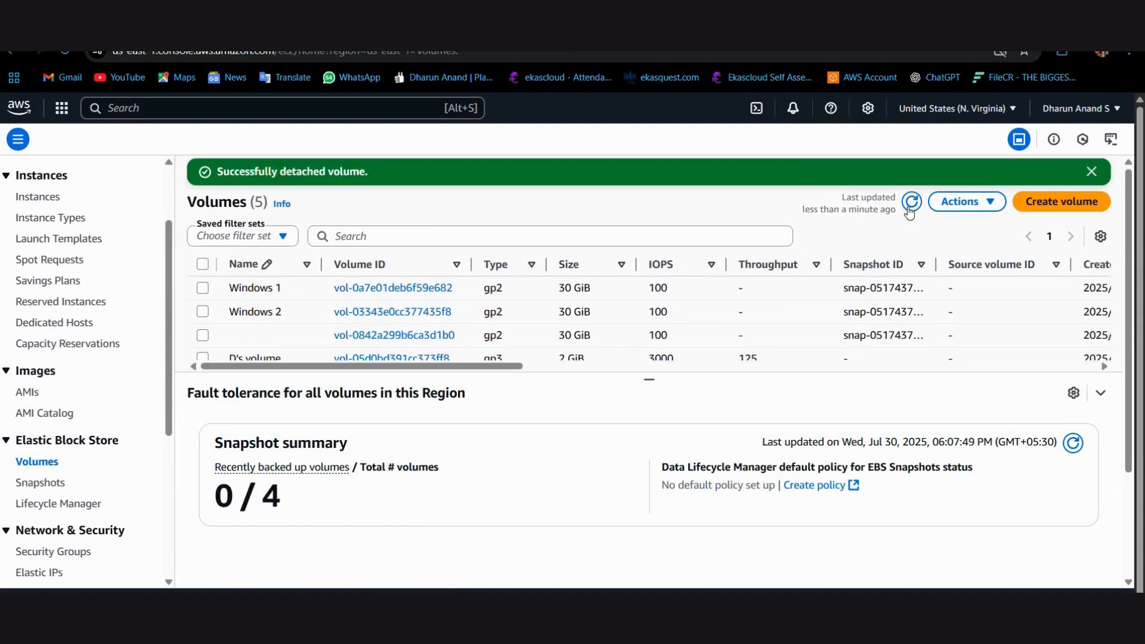
{"action": "left_click", "coordinate": [910, 203]}
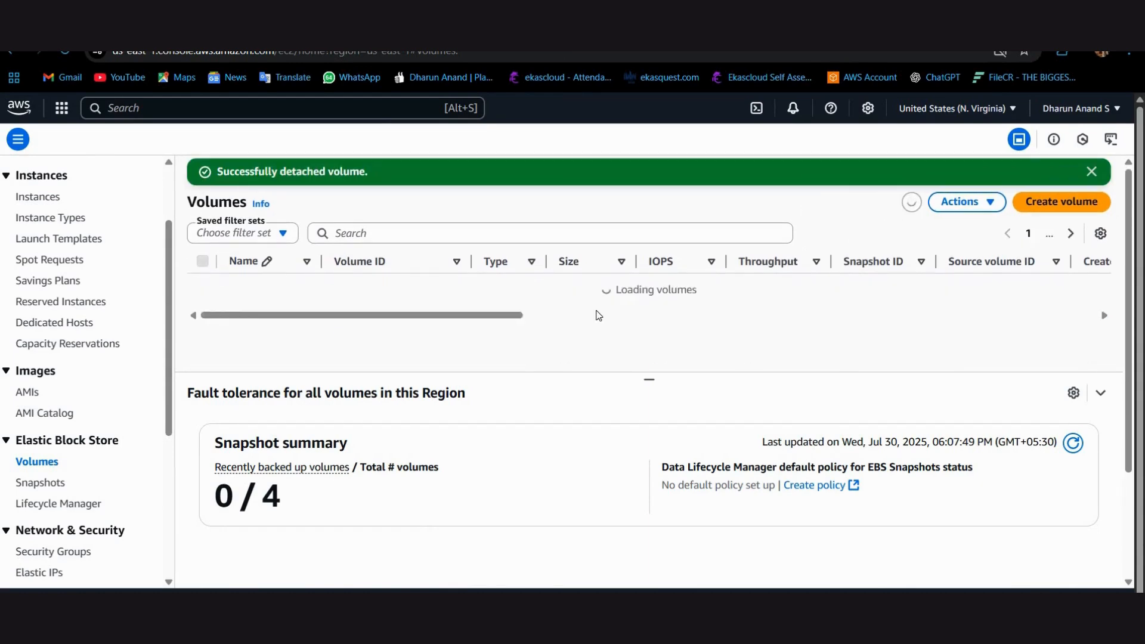
{"action": "scroll", "coordinate": [598, 315], "scroll_direction": "down", "scroll_amount": 1}
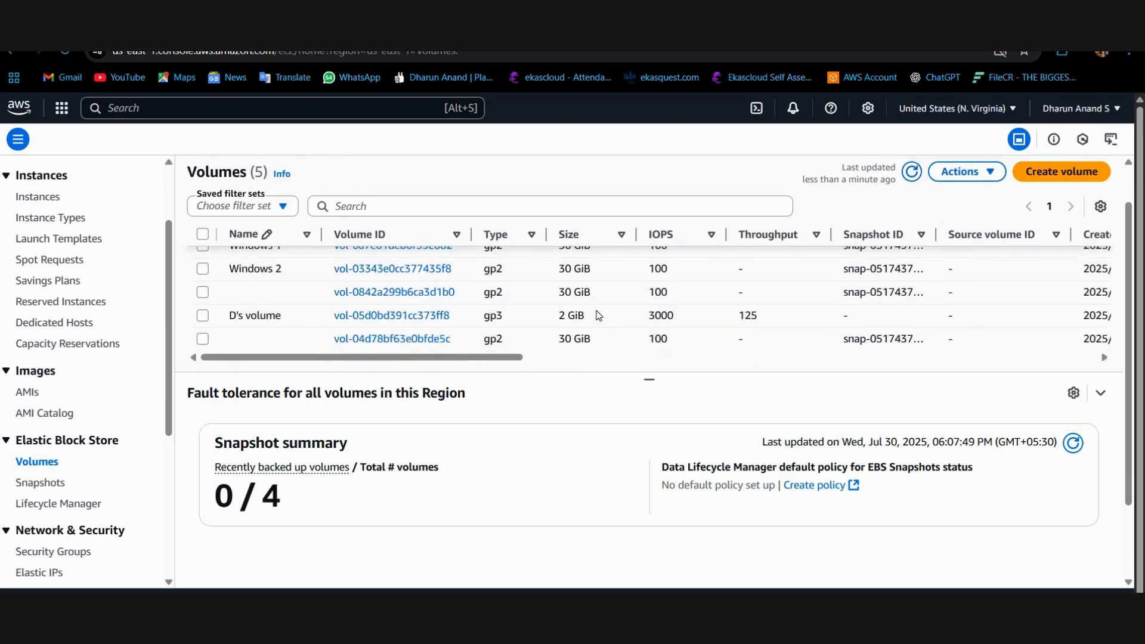
{"action": "scroll", "coordinate": [598, 315], "scroll_direction": "down", "scroll_amount": 1}
{"action": "scroll", "coordinate": [596, 310], "scroll_direction": "right", "scroll_amount": 5}
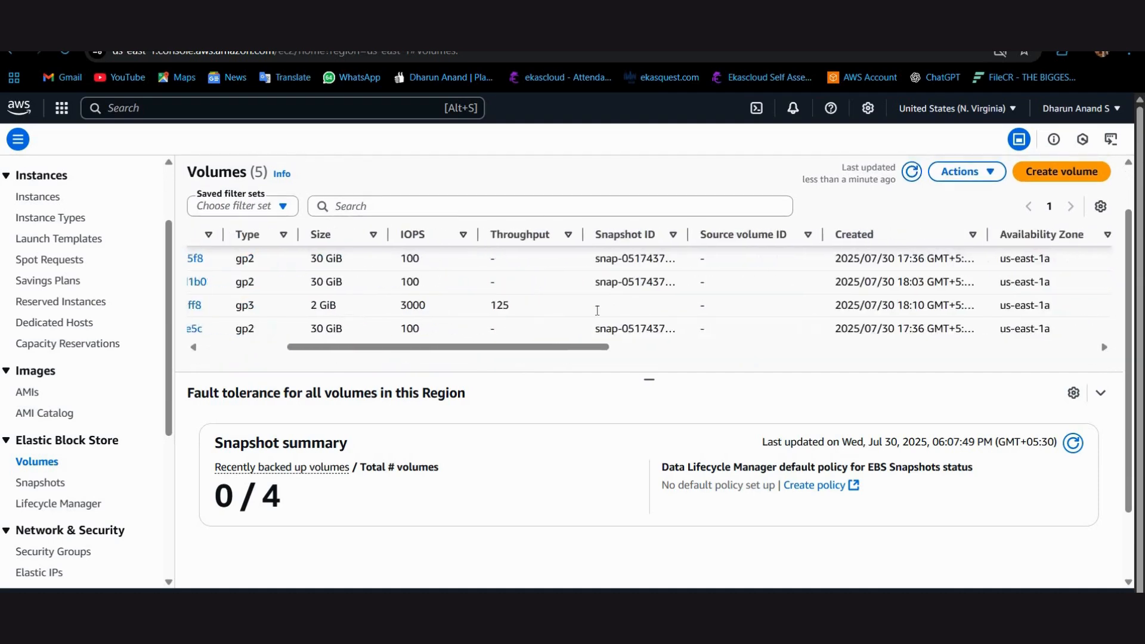
{"action": "scroll", "coordinate": [597, 310], "scroll_direction": "right", "scroll_amount": 8}
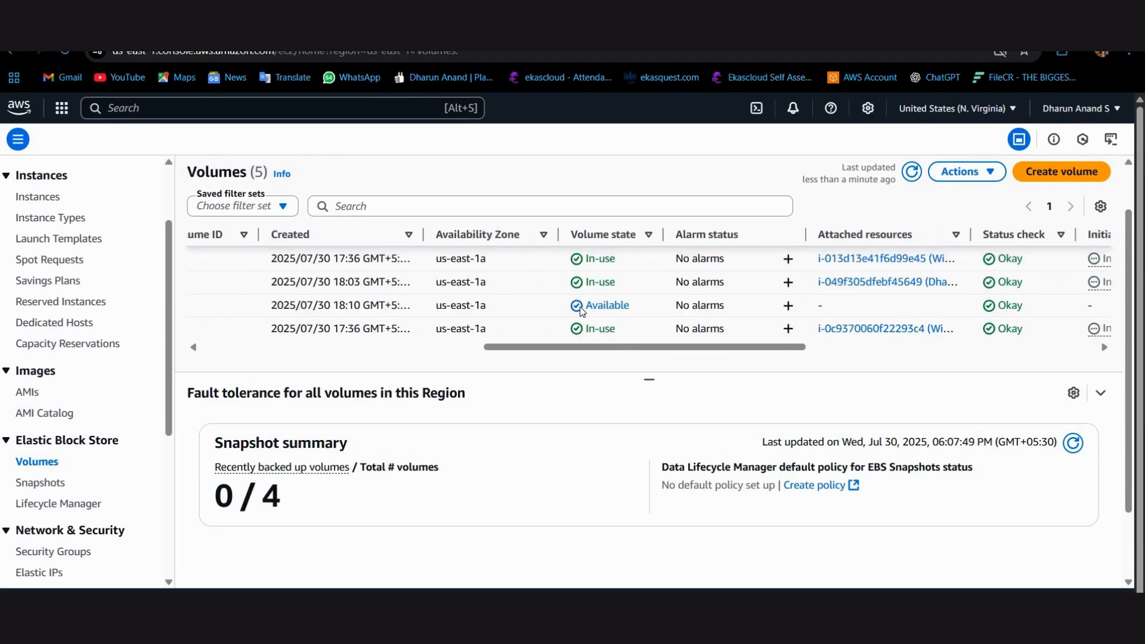
{"action": "double_click", "coordinate": [619, 308]}
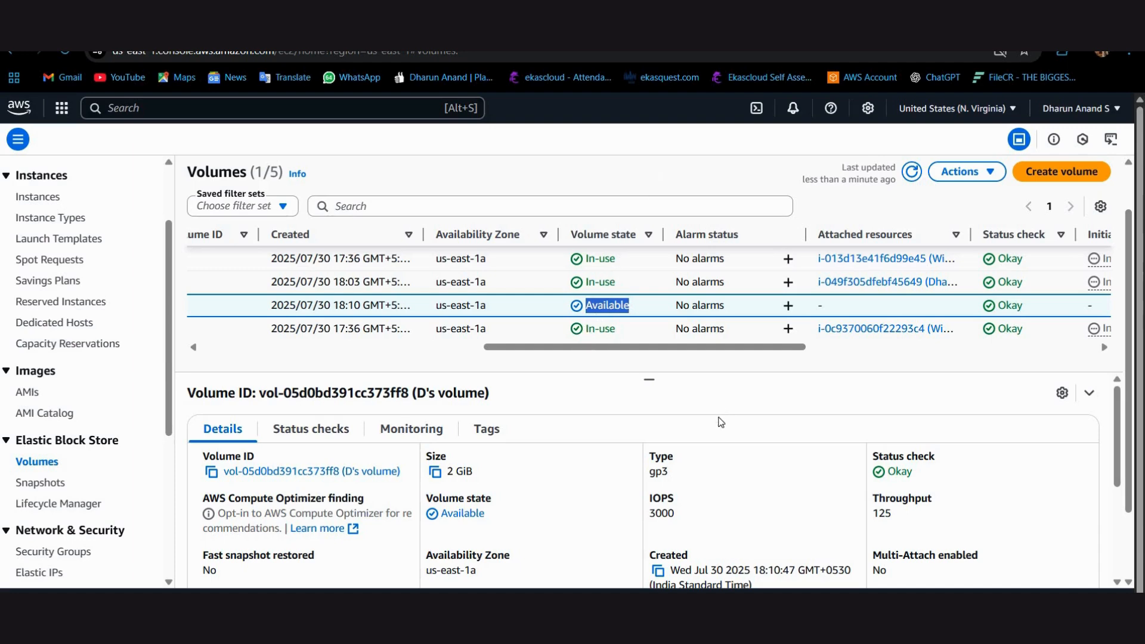
{"action": "left_click", "coordinate": [910, 173]}
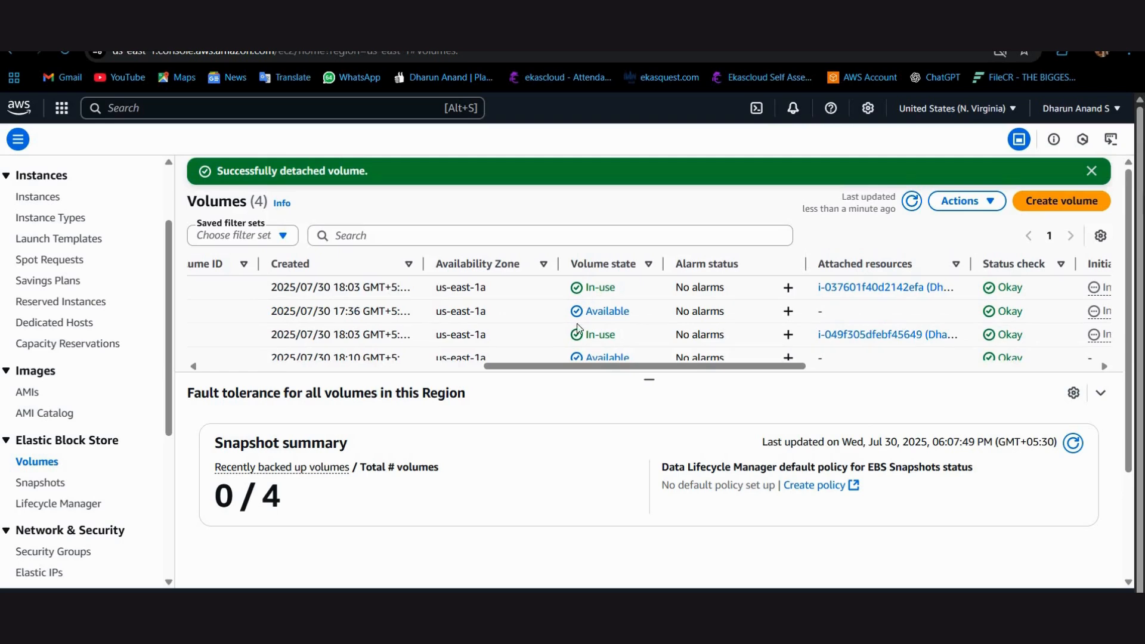
{"action": "scroll", "coordinate": [577, 323], "scroll_direction": "down", "scroll_amount": 1}
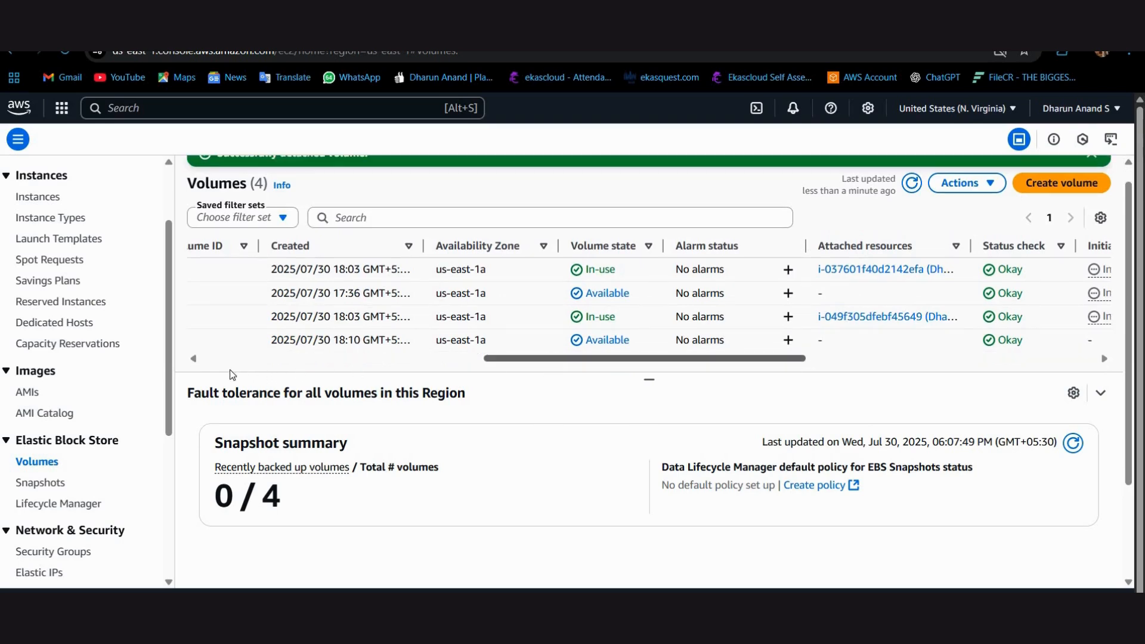
Step: Delete D's volume, entering "delete" as the confirmation text
{"action": "scroll", "coordinate": [232, 367], "scroll_direction": "left", "scroll_amount": 10}
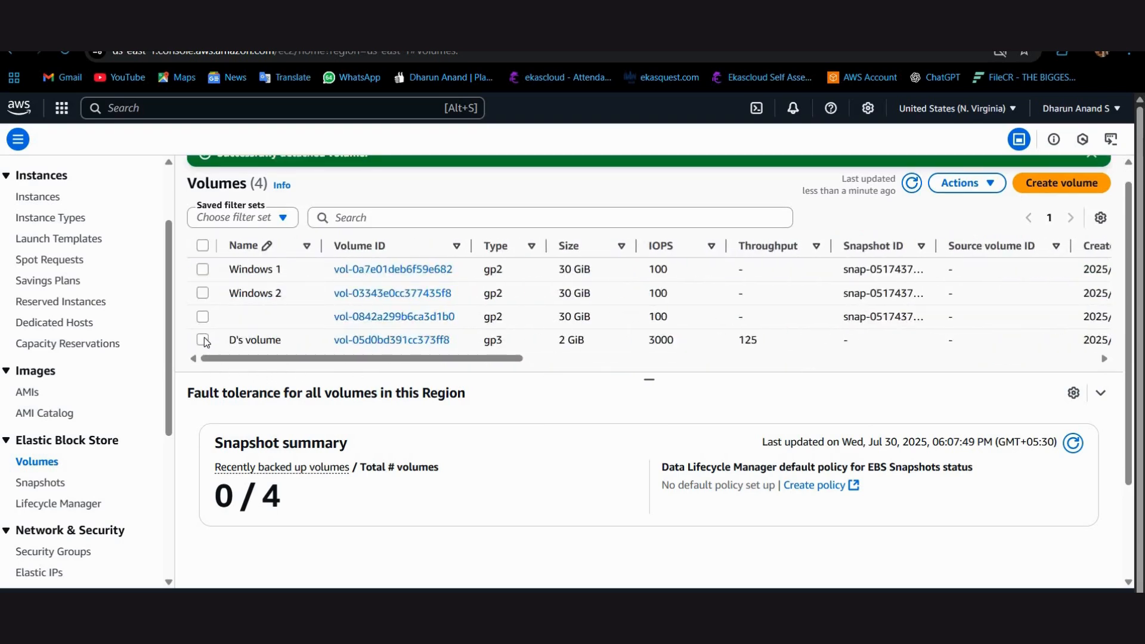
{"action": "left_click", "coordinate": [203, 339]}
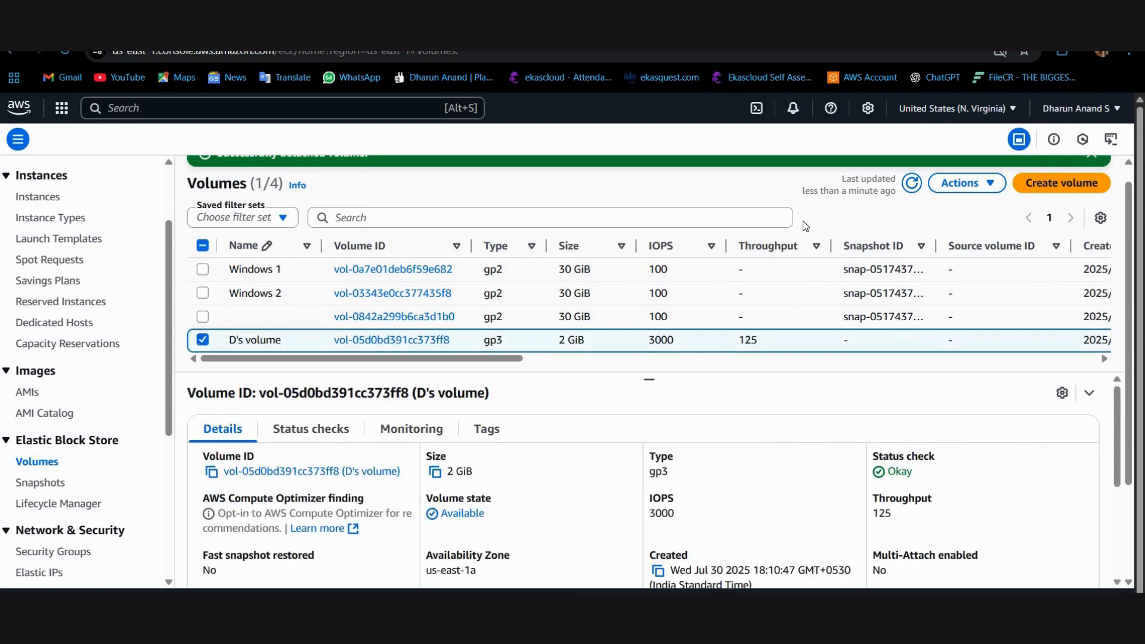
{"action": "left_click", "coordinate": [978, 188]}
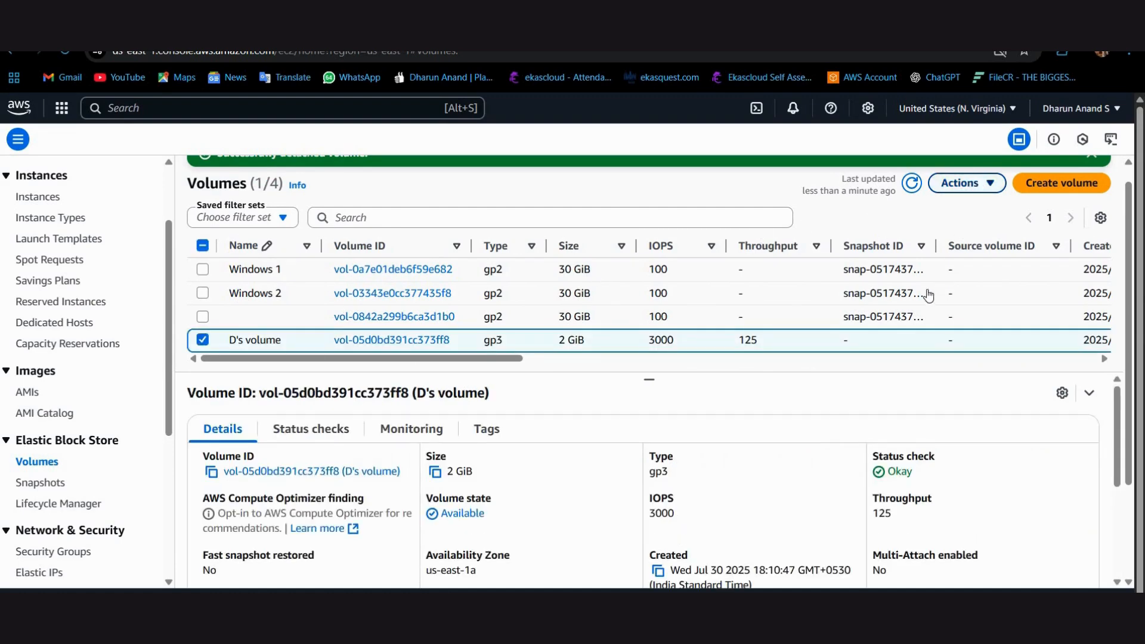
{"action": "left_click", "coordinate": [925, 281]}
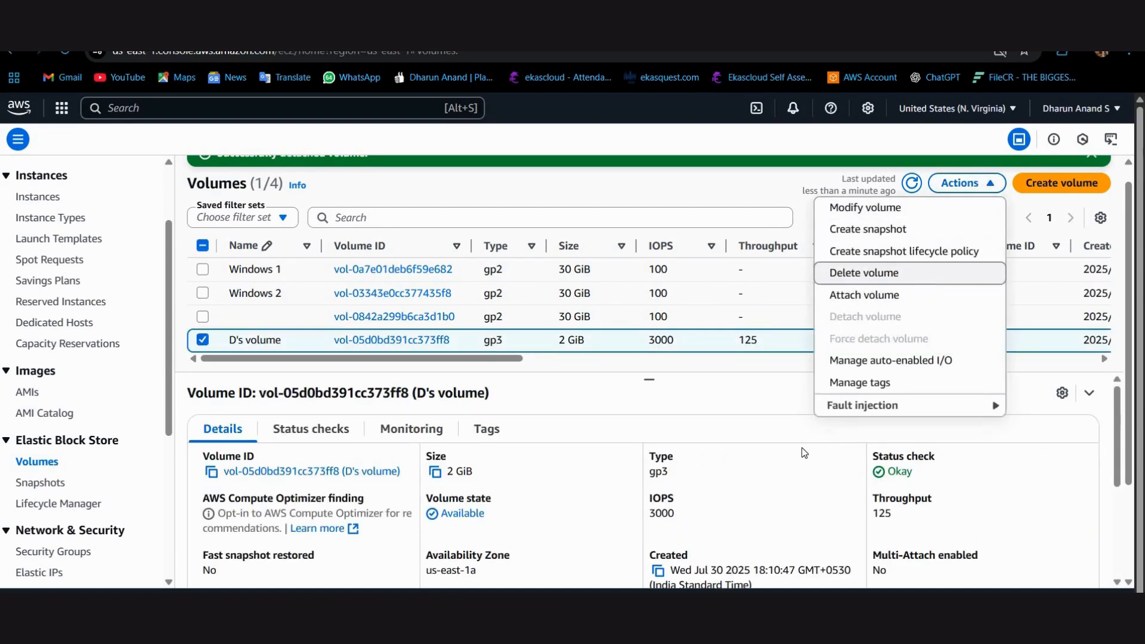
{"action": "left_click", "coordinate": [773, 415]}
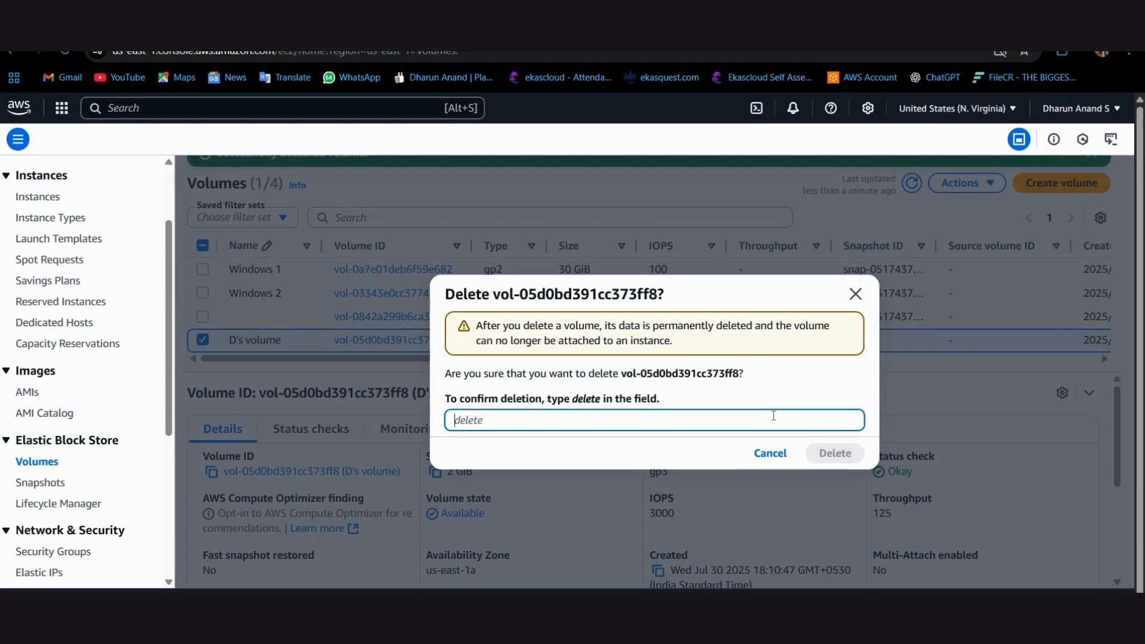
{"action": "type", "text": "delete"}
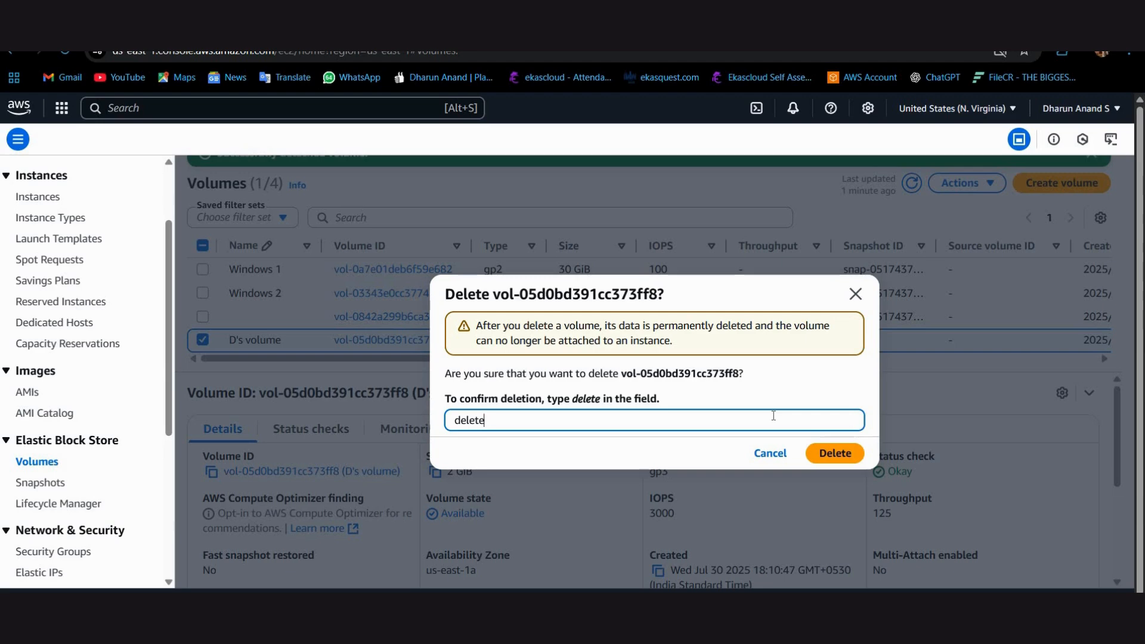
{"action": "left_click", "coordinate": [829, 461]}
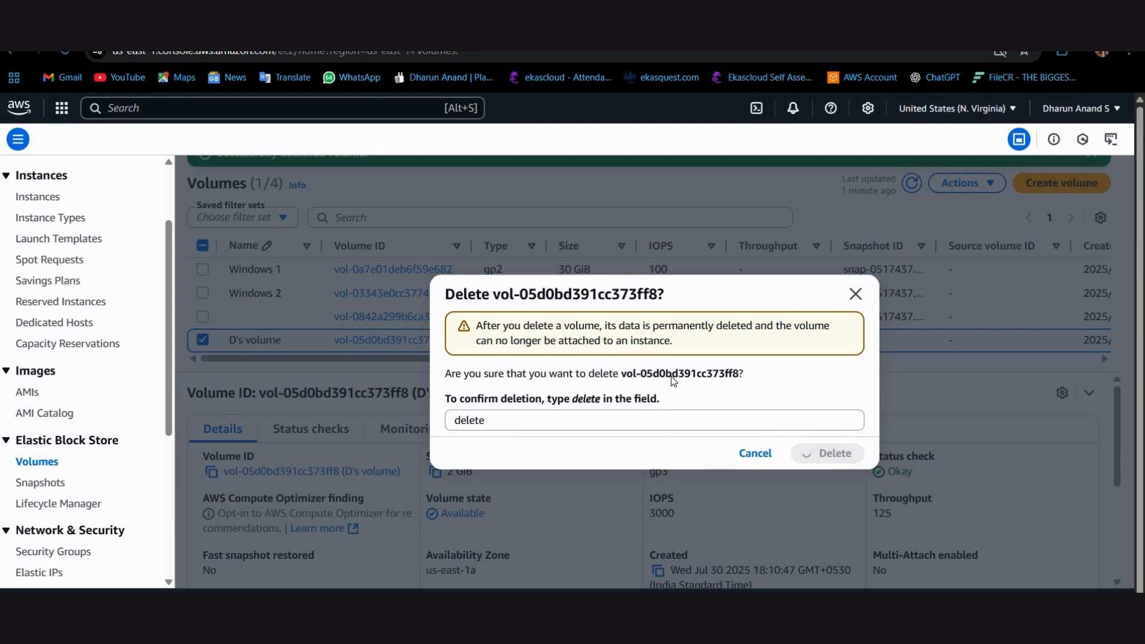